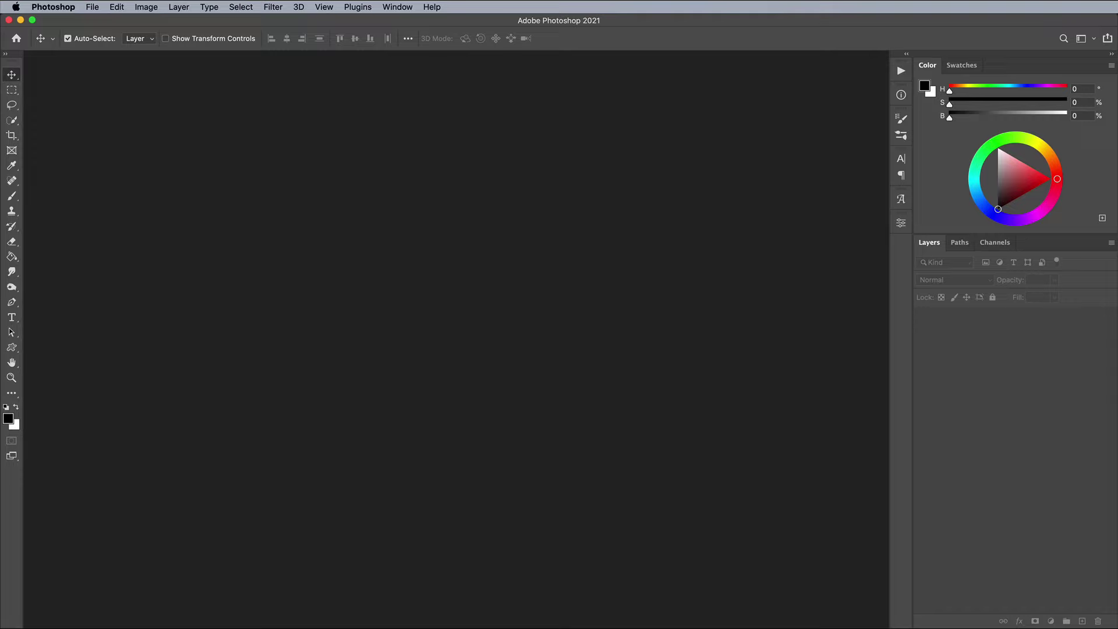
Create a new blank document 4000 pixels wide and 3000 pixels high
left_click(91, 7)
left_click(97, 22)
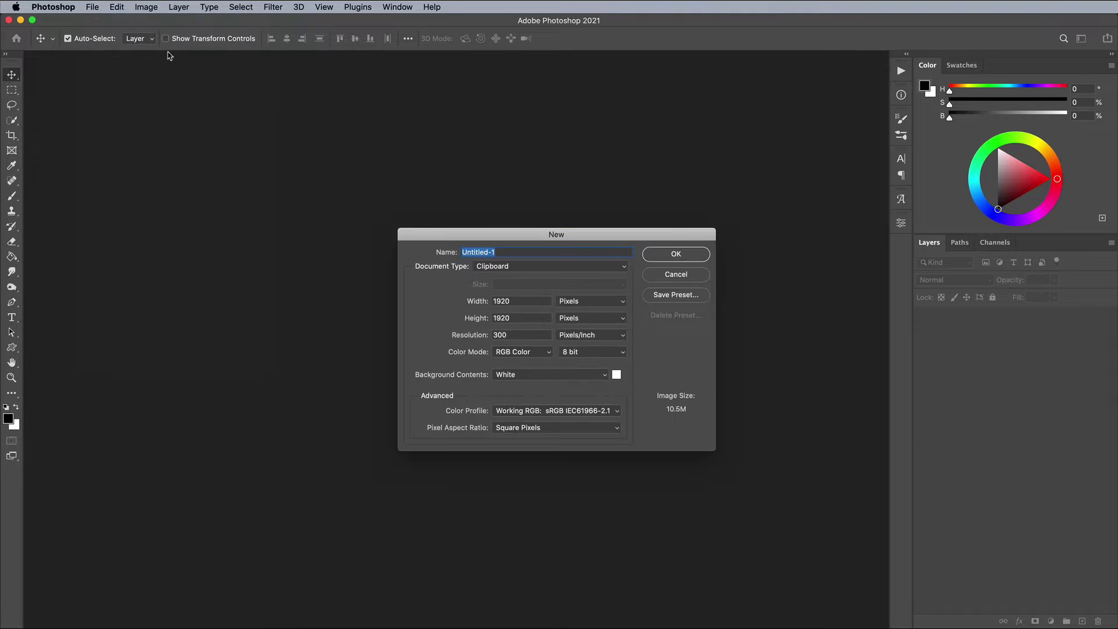
double_click(507, 300)
type("4000")
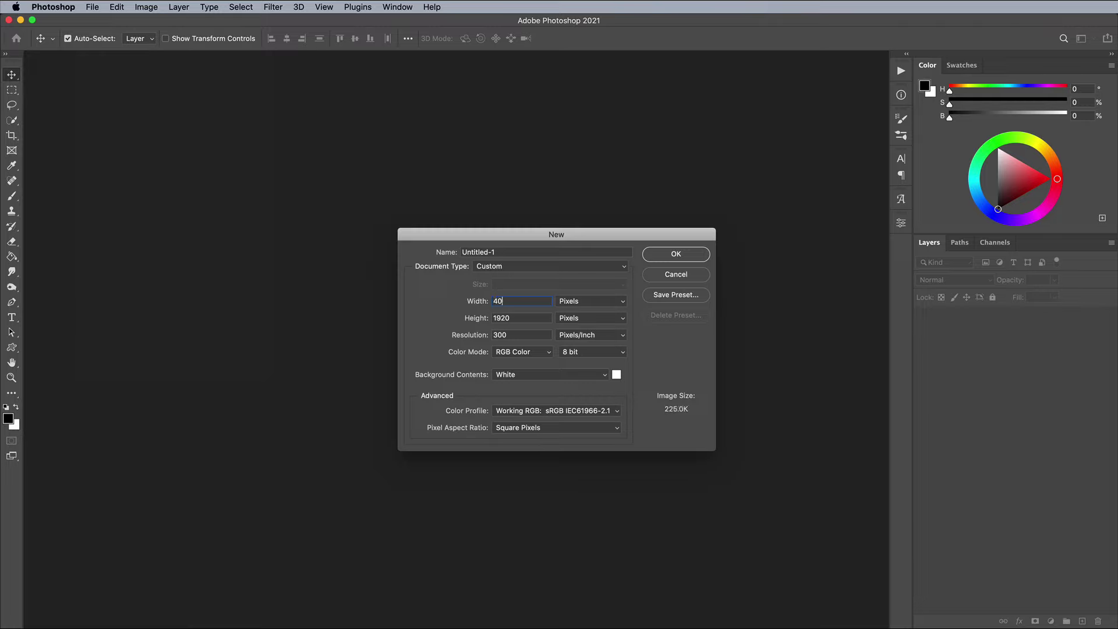
key("Tab")
type("3000")
left_click(655, 257)
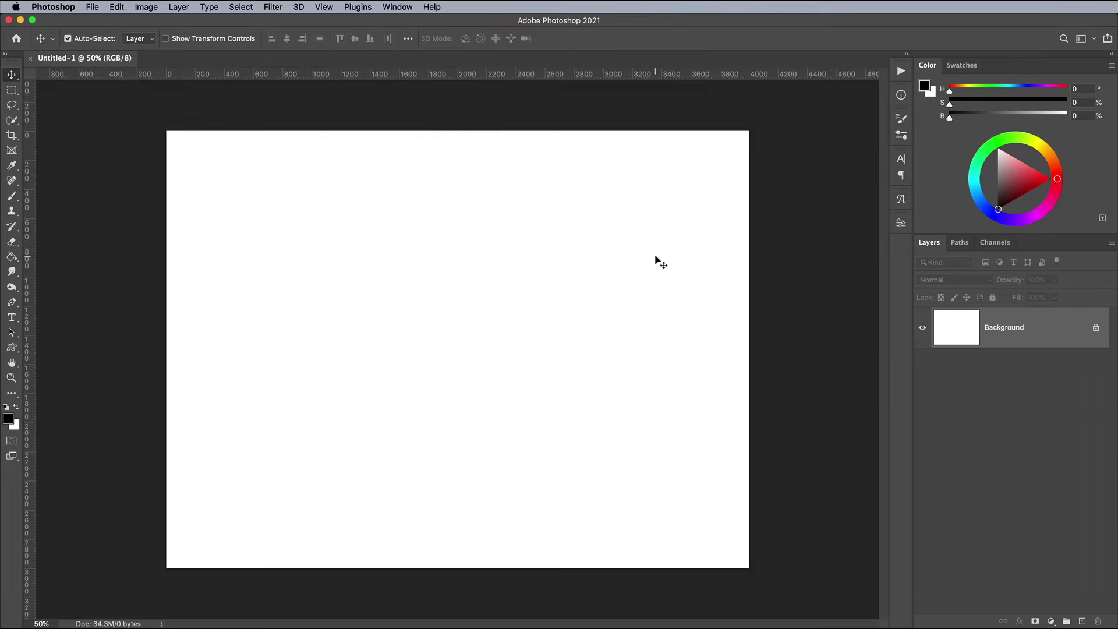
Turn on Proof Colors for the document and fill the Background layer with black
key("super+equal")
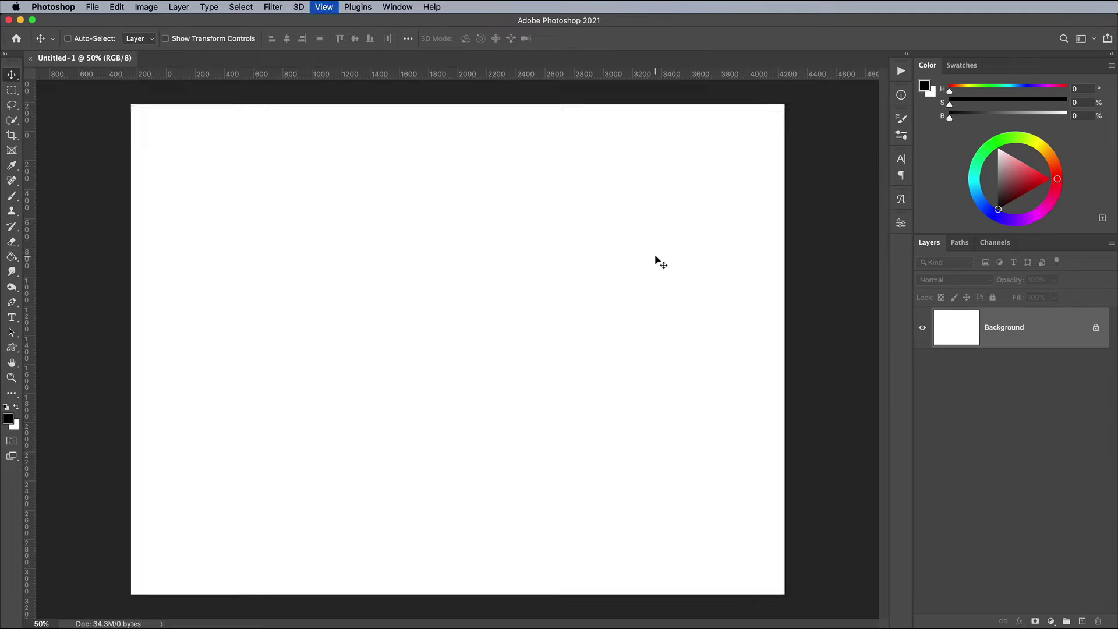
left_click(323, 7)
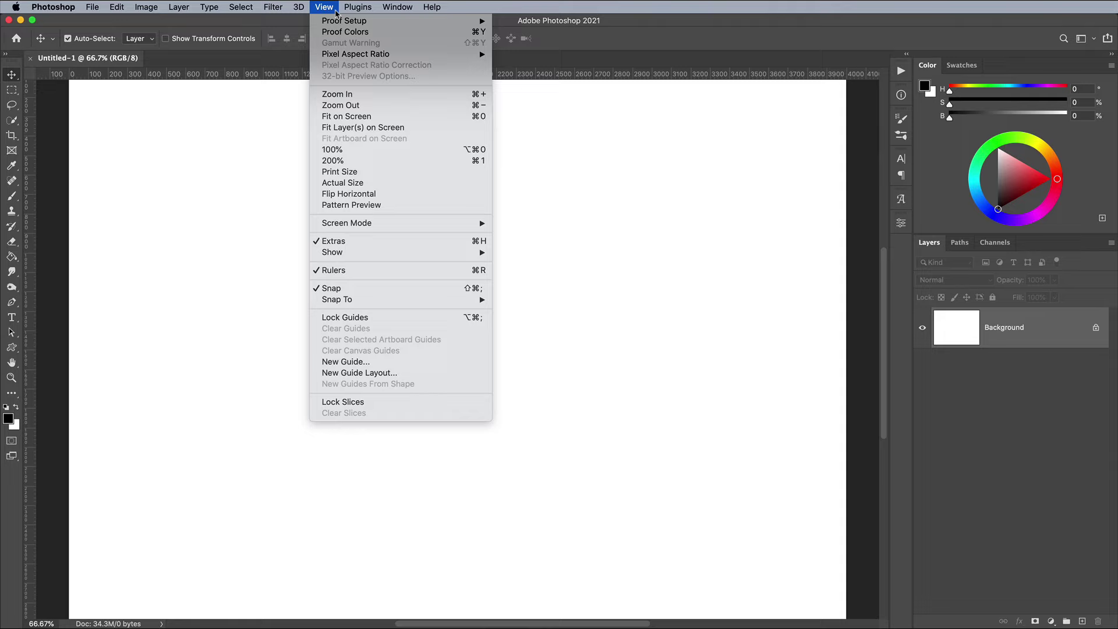
mouse_move(339, 24)
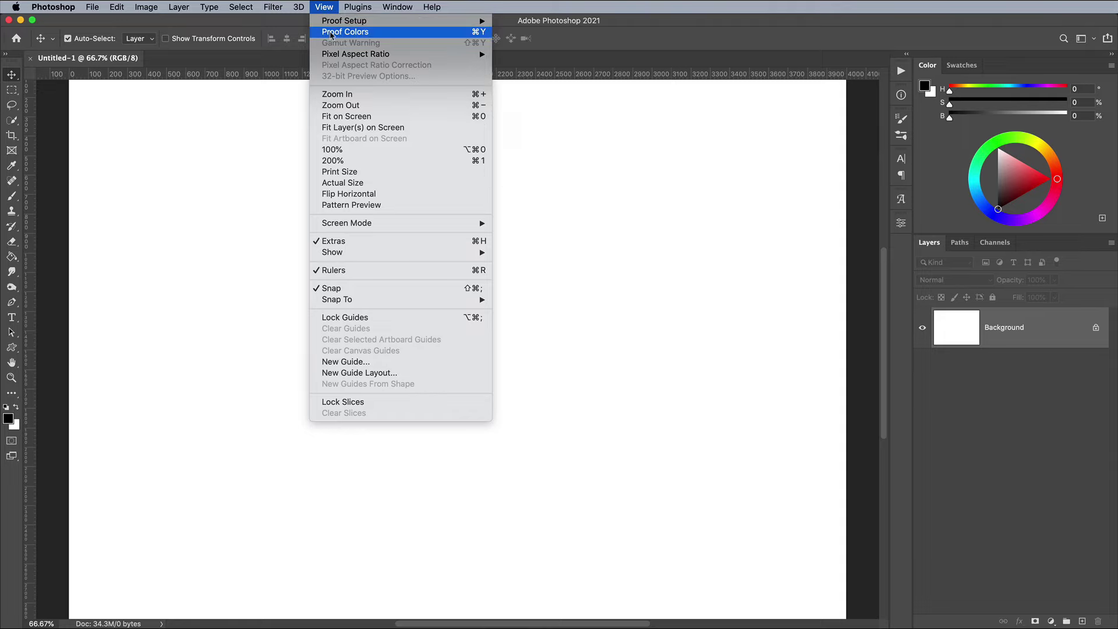
left_click(329, 32)
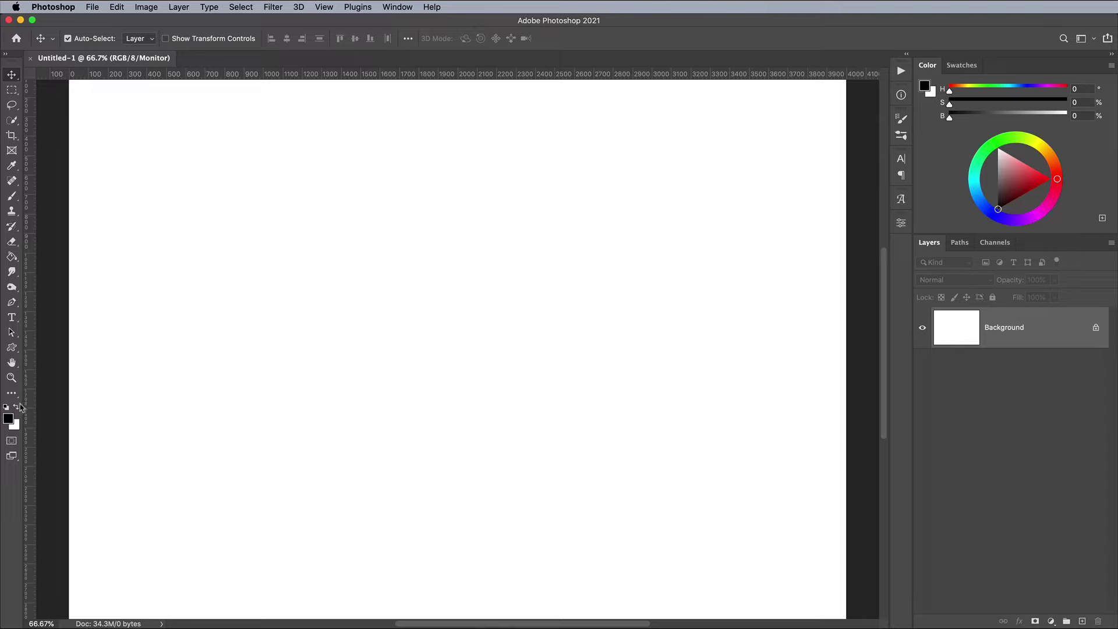
left_click(15, 409)
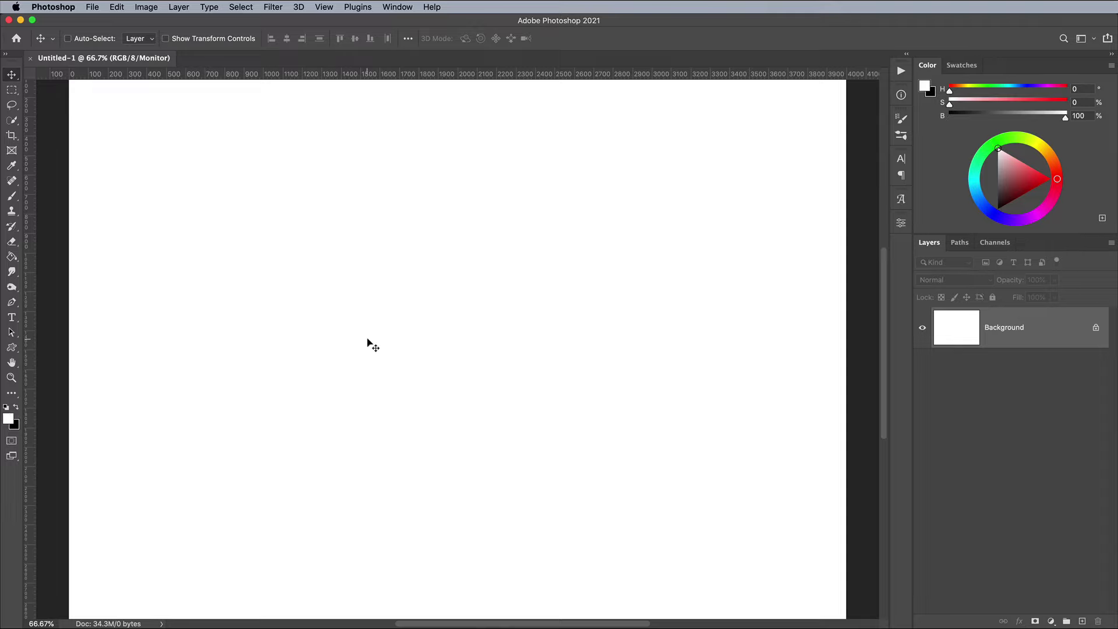
key("super+BackSpace")
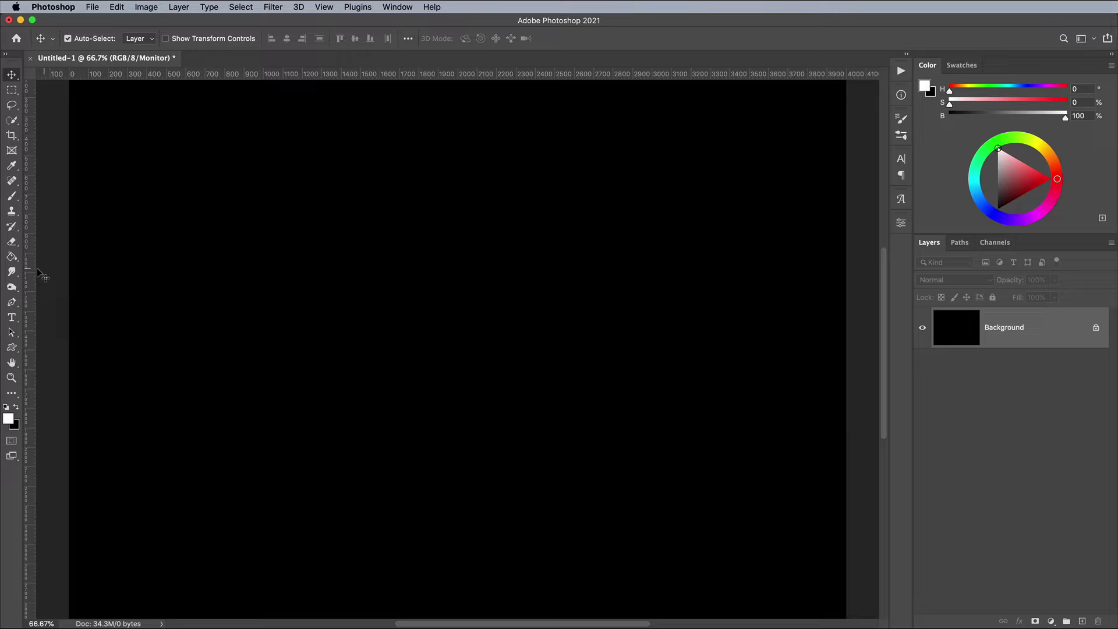
Add the white text "MIAMI" to the canvas in the Hyperwave One font
left_click(11, 317)
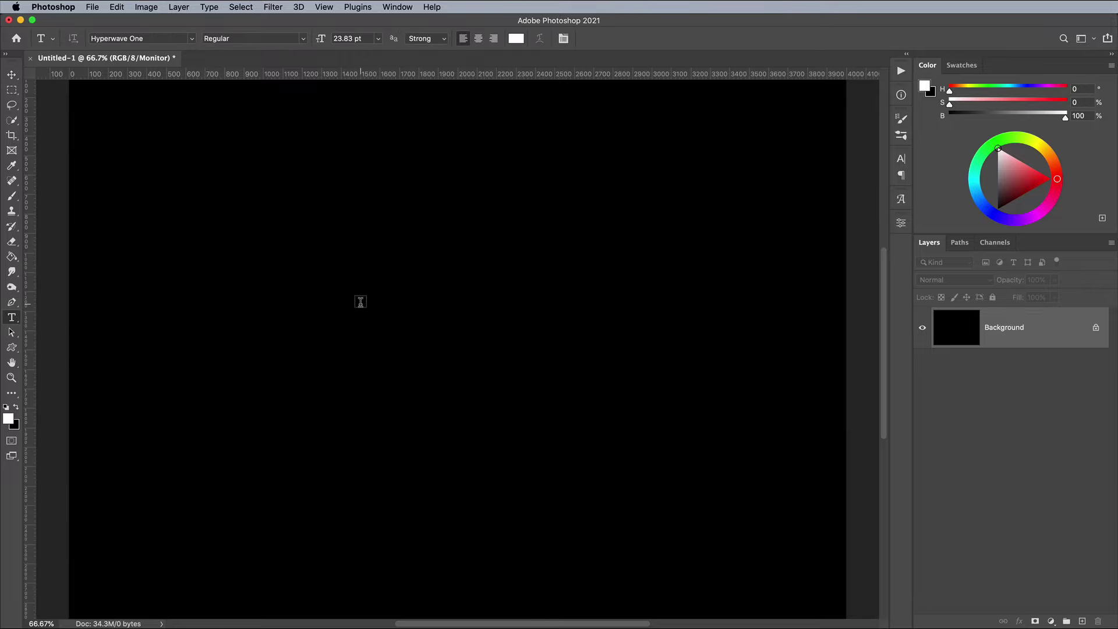
left_click(360, 302)
type("MIAMI")
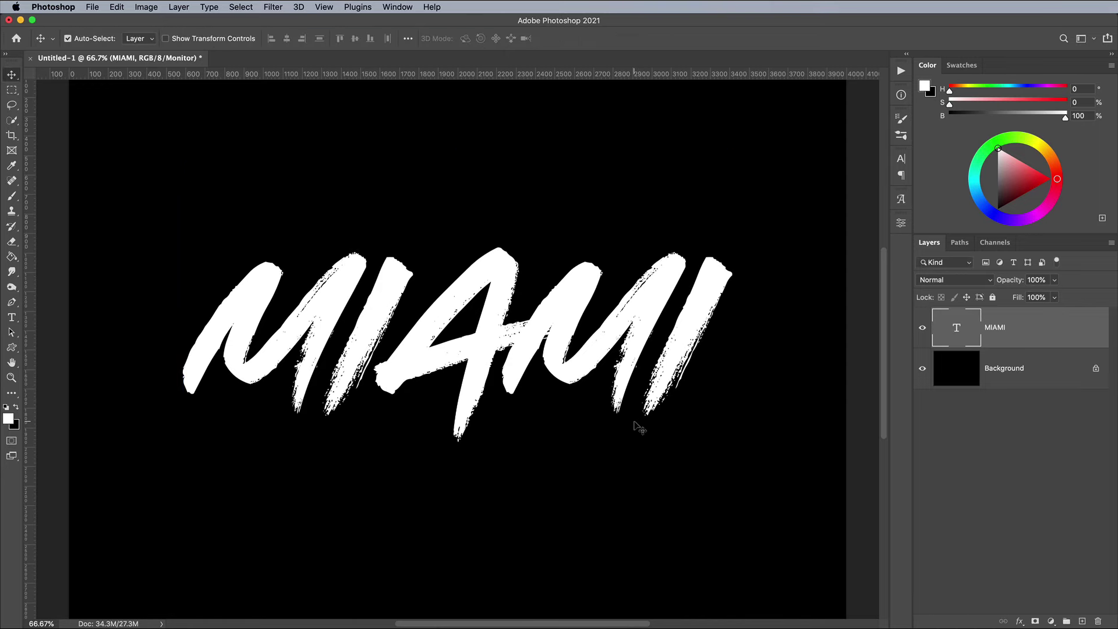
Set the font of the first letter M in MIAMI to Hyperwave Three
key("t")
left_click_drag(348, 326, 259, 320)
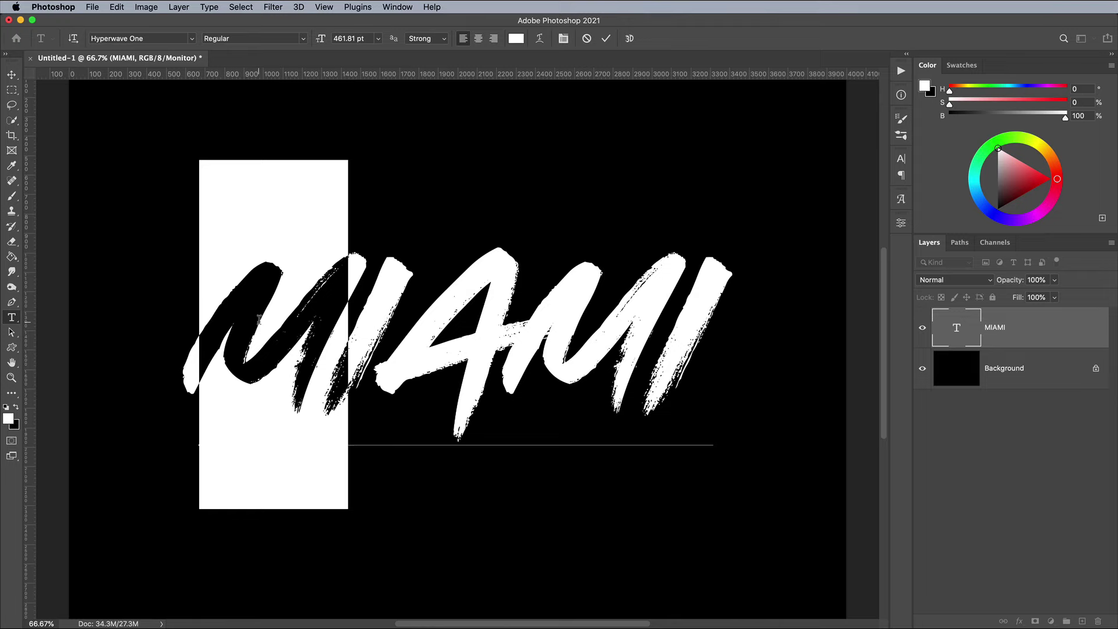
double_click(162, 38)
type("three")
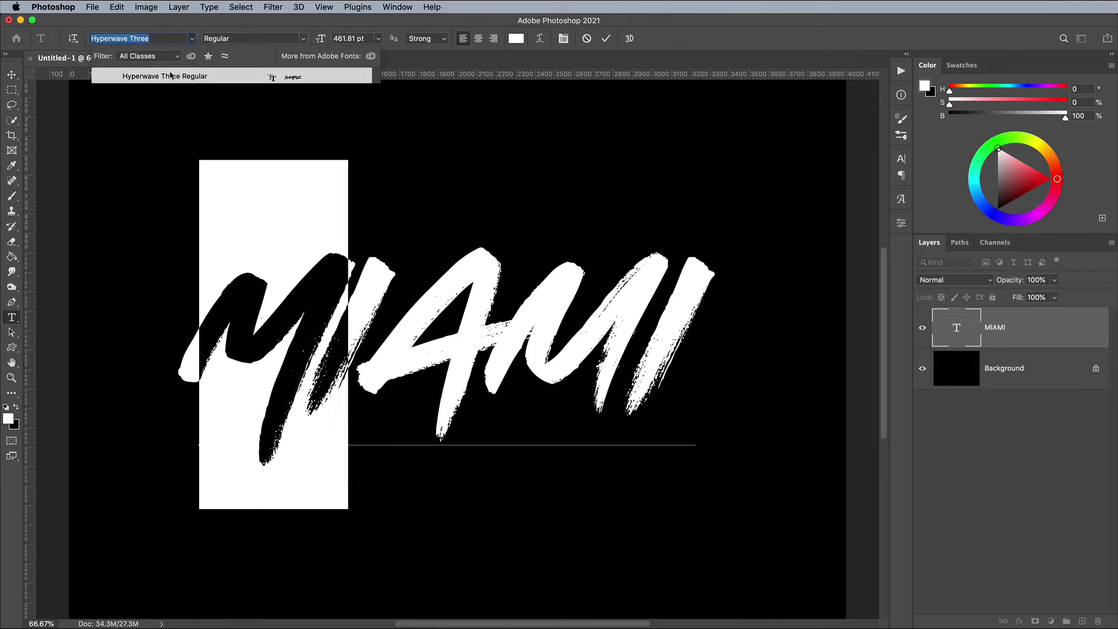
left_click(173, 77)
Set the font of the first letter I in MIAMI to Hyperwave Two
left_click_drag(338, 296, 361, 303)
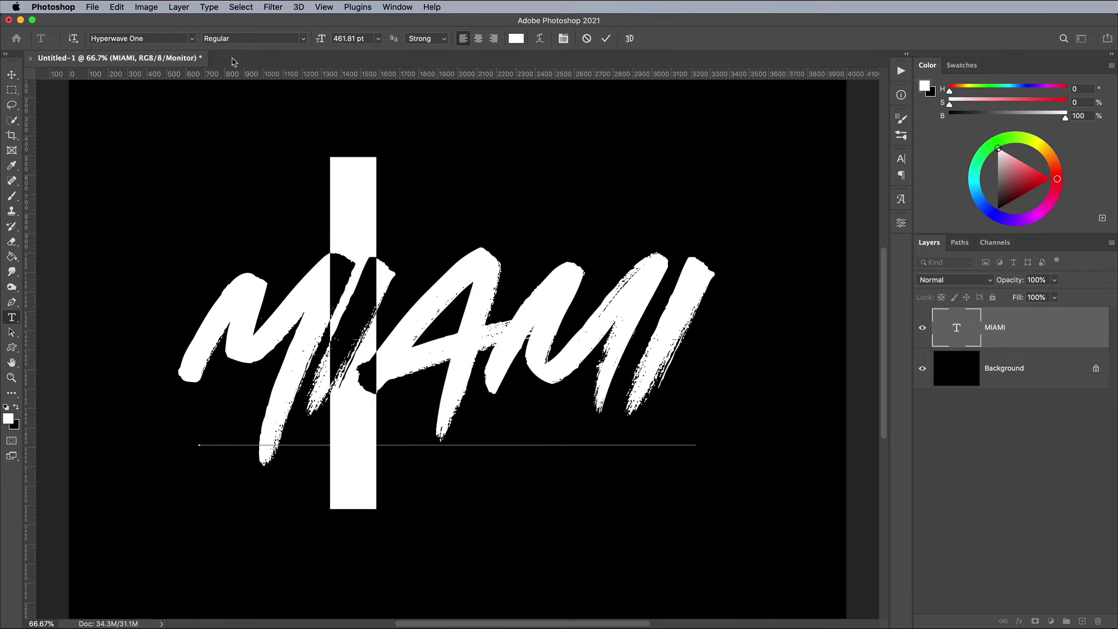
left_click(166, 37)
type("hyp")
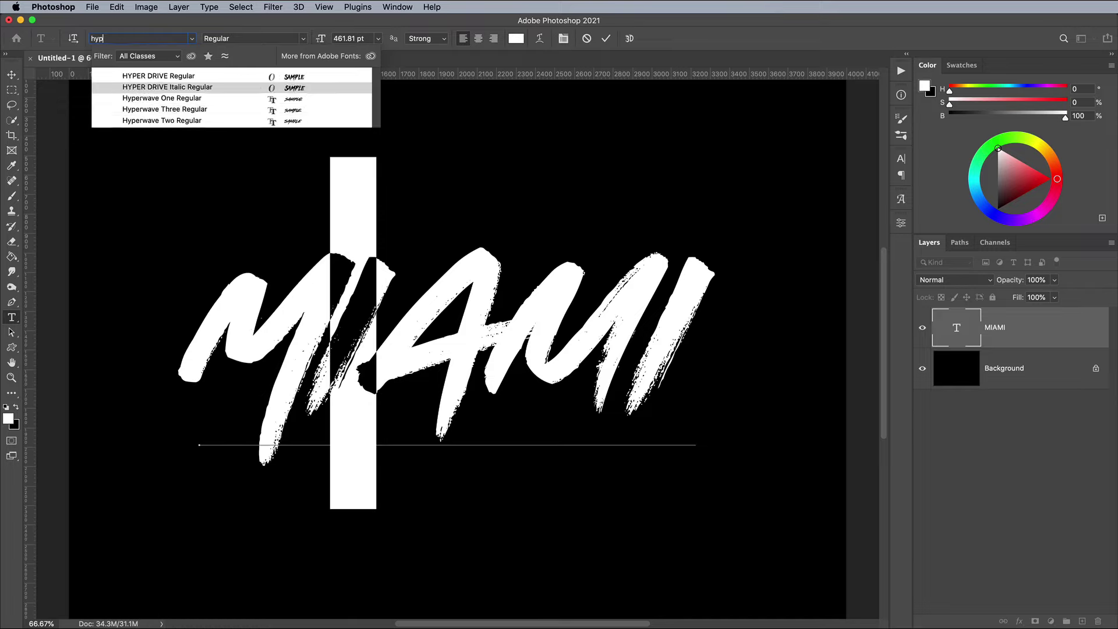
type("erwave Two")
left_click(173, 100)
Try the Hyperwave Three font on the letter A, and select the second M and final I for alternates
left_click(429, 350)
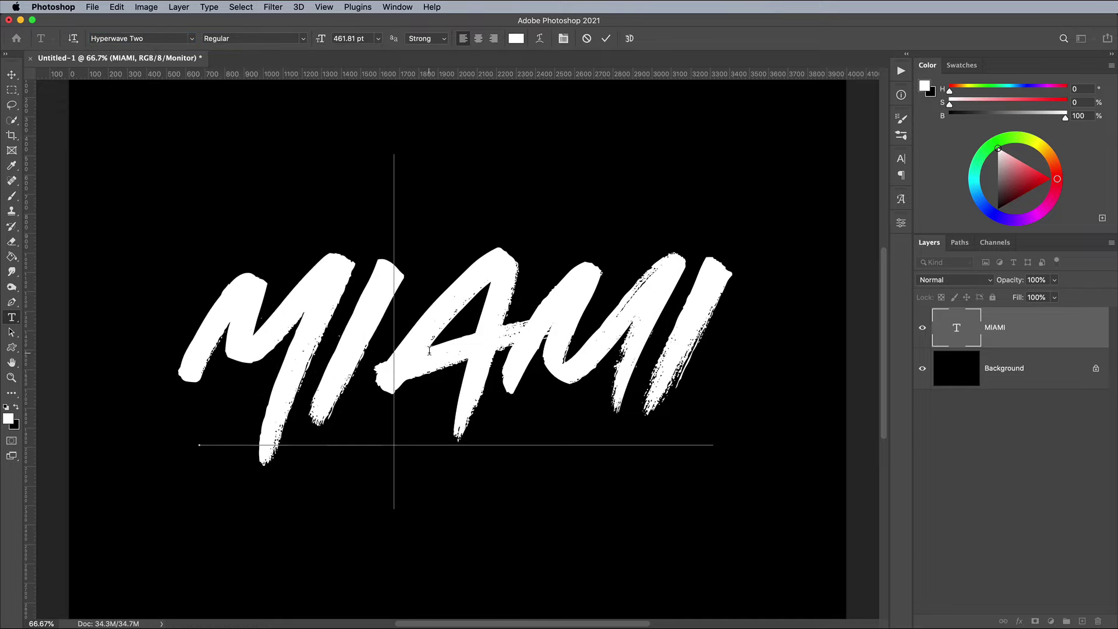
left_click_drag(429, 350, 465, 351)
double_click(135, 37)
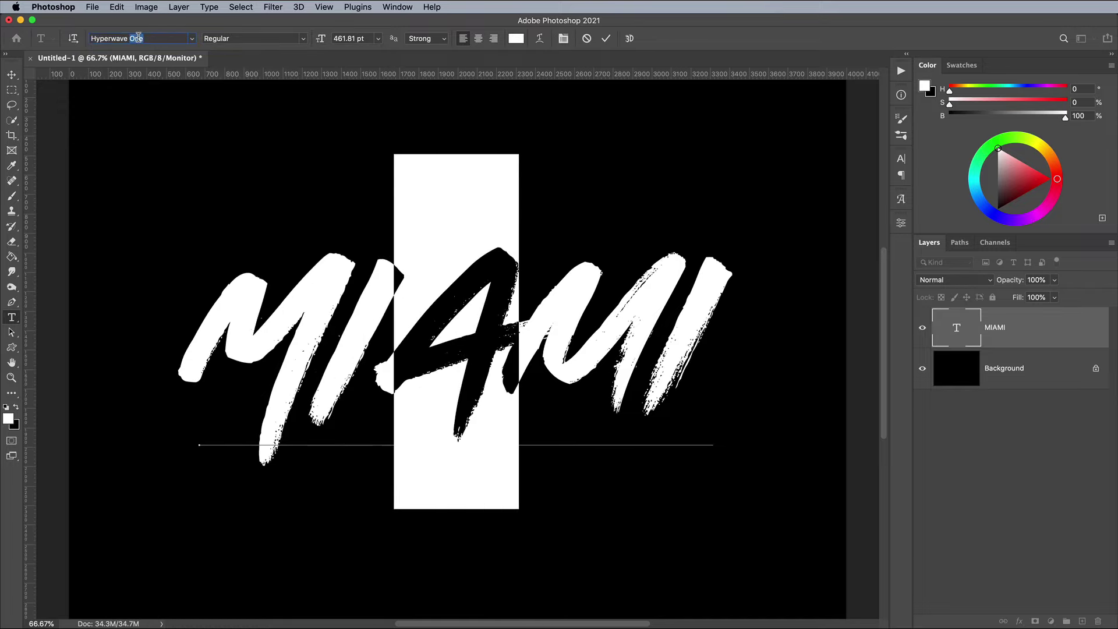
type("three")
key("Return")
left_click_drag(524, 314, 621, 312)
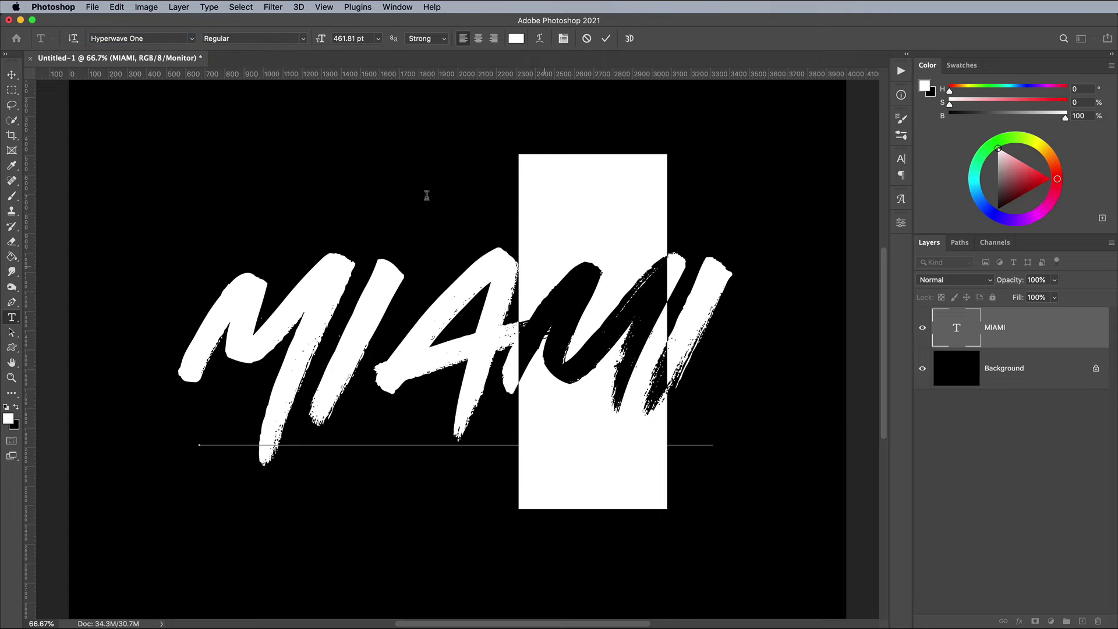
left_click_drag(763, 330, 695, 315)
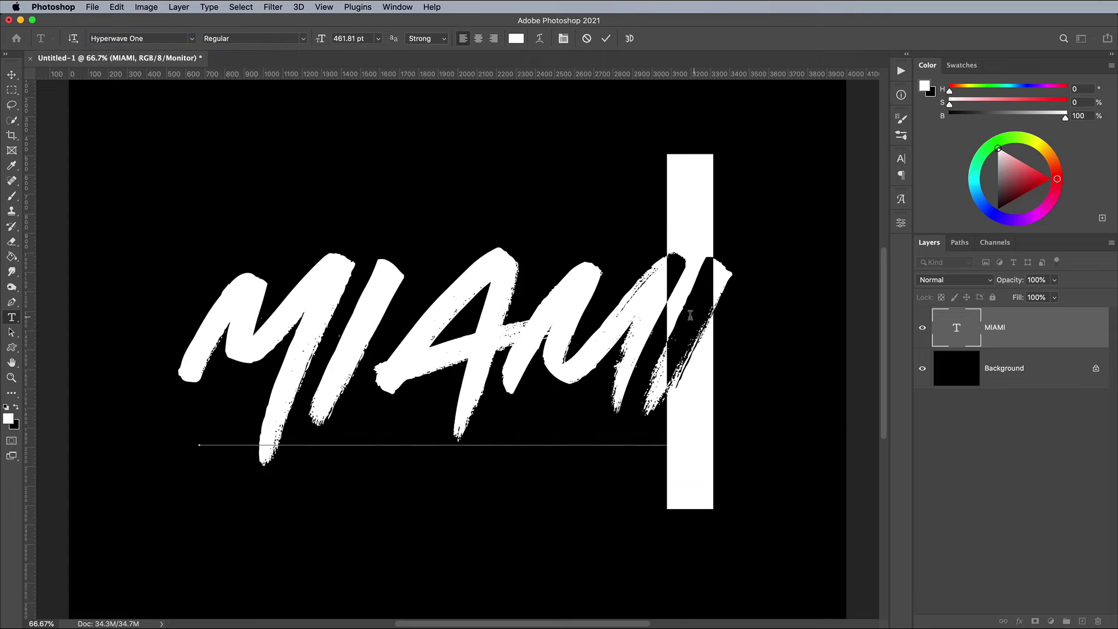
Tighten the kerning between the first I and the A, and finish editing the text
left_click(377, 361)
key("alt+Left")
key("alt+Left")
key("alt+Left")
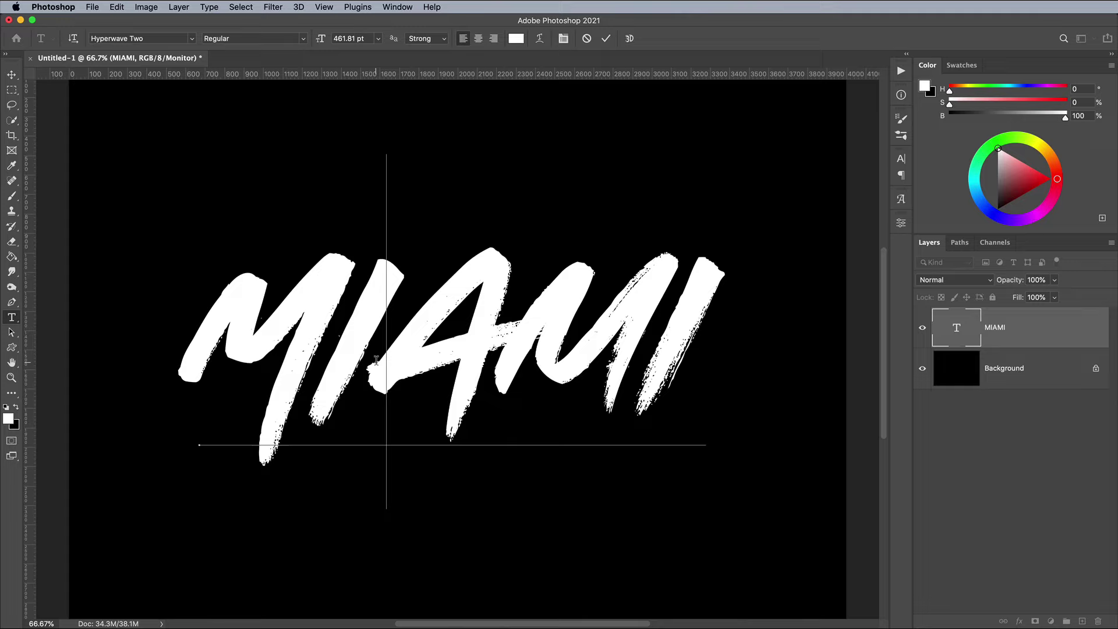
left_click(14, 75)
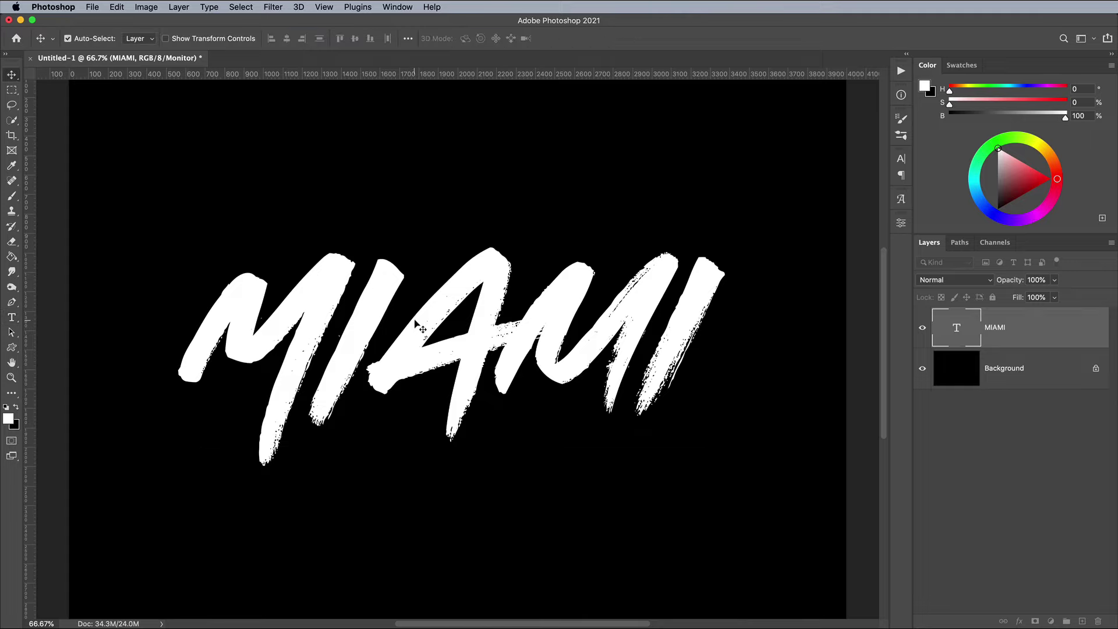
Convert the MIAMI text layer to a smart object and apply a Median filter with a radius of 20 pixels
right_click(1043, 333)
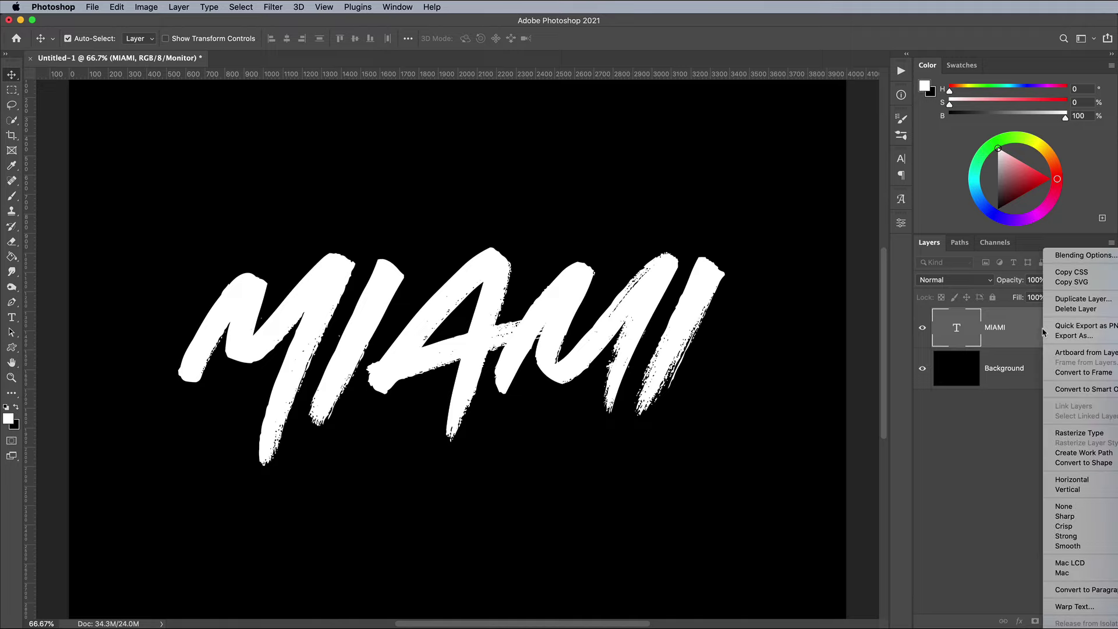
left_click(1061, 389)
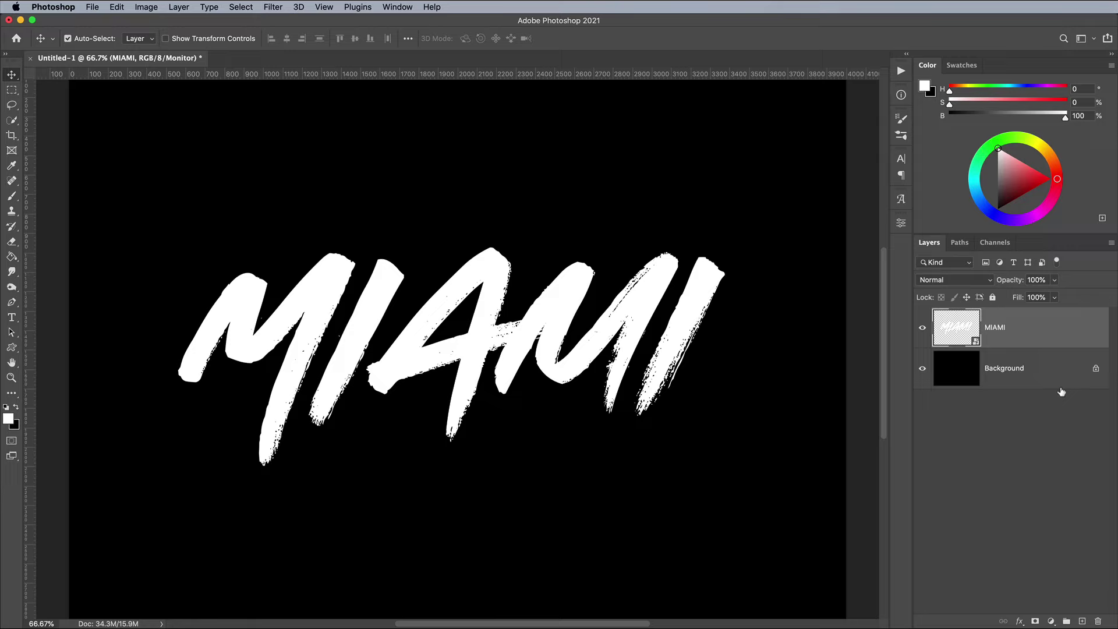
left_click(274, 6)
mouse_move(438, 197)
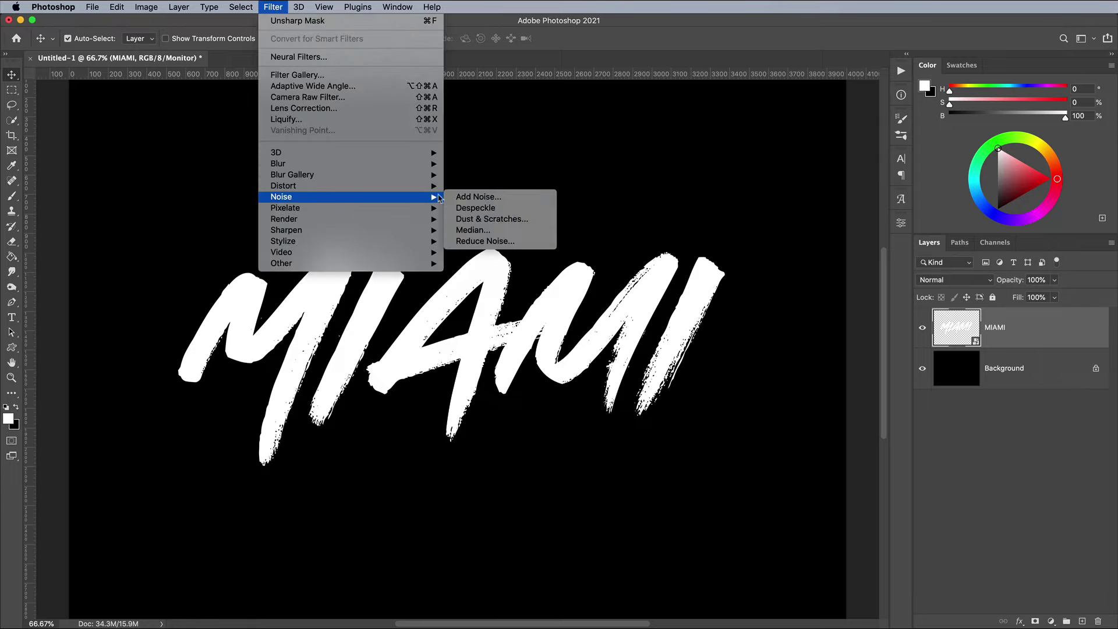
left_click(473, 230)
left_click_drag(963, 221, 795, 225)
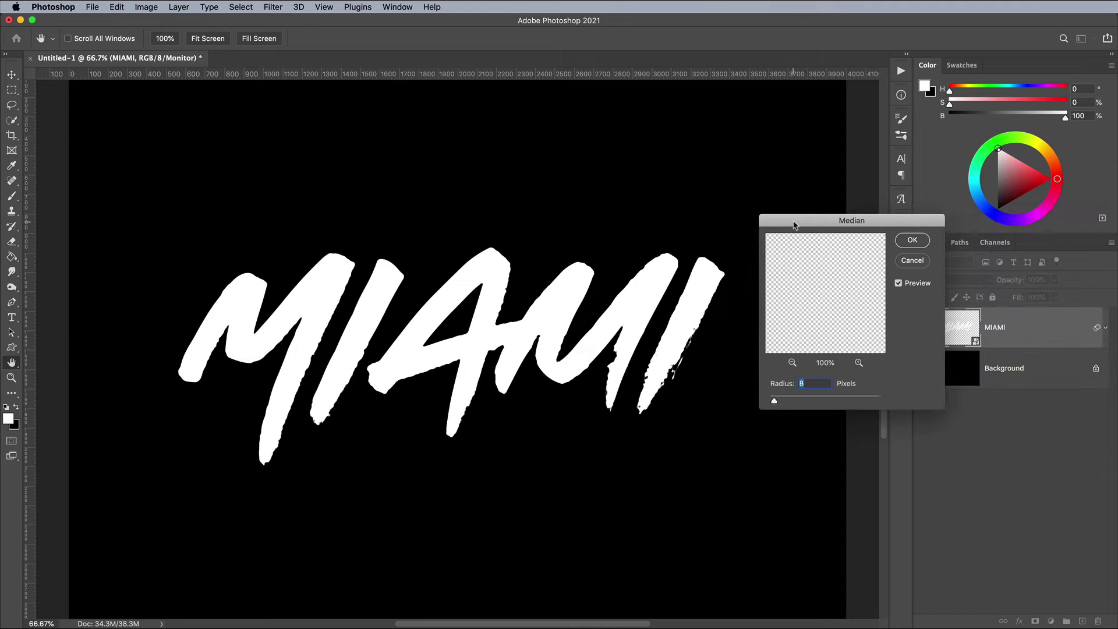
key("shift+Up")
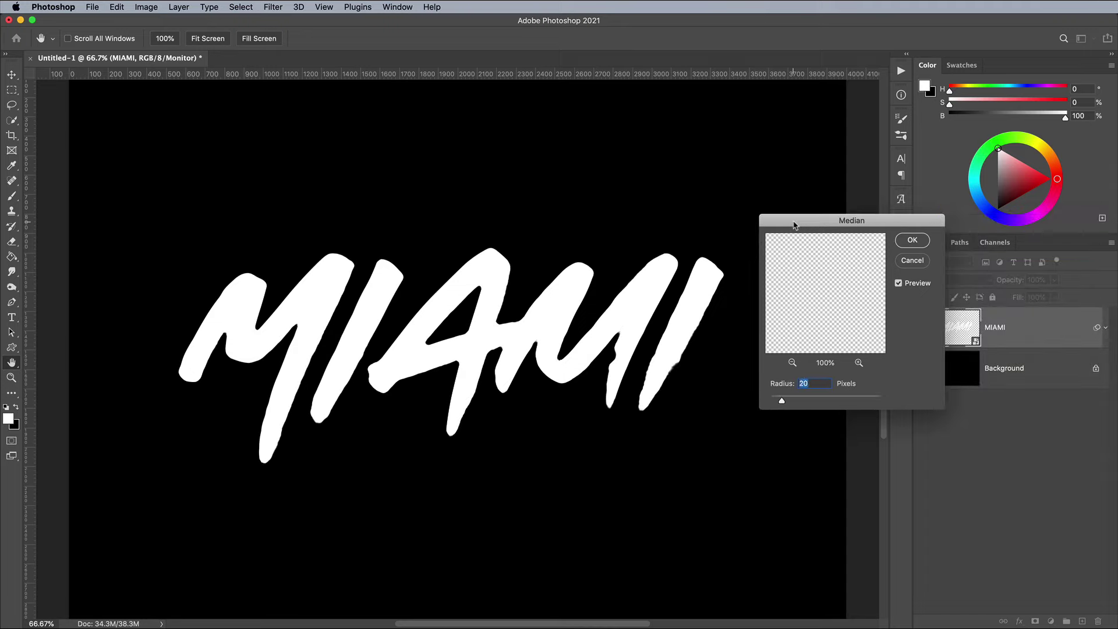
key("Return")
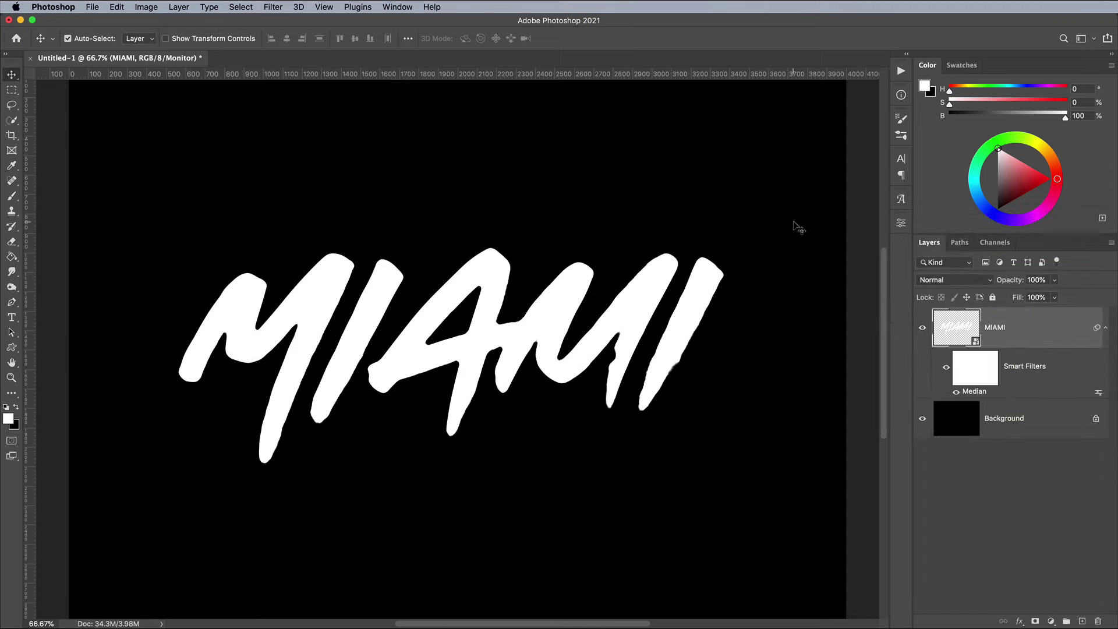
Add a Color Overlay to the MIAMI layer in mid gray with hue 0, saturation 0% and brightness 50%
double_click(1019, 327)
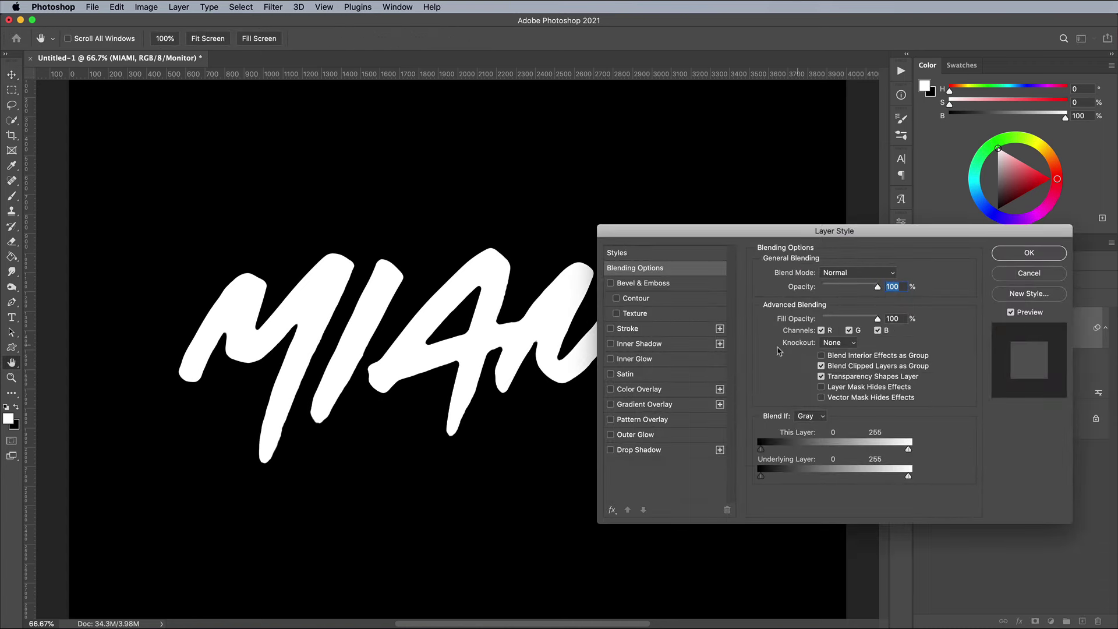
left_click(663, 389)
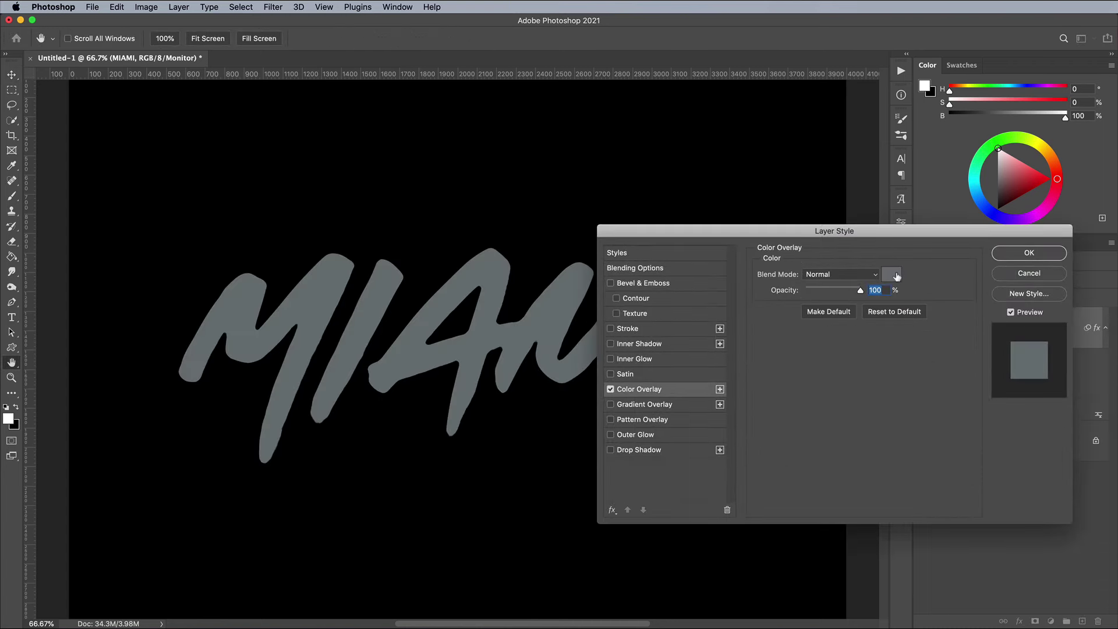
left_click(892, 274)
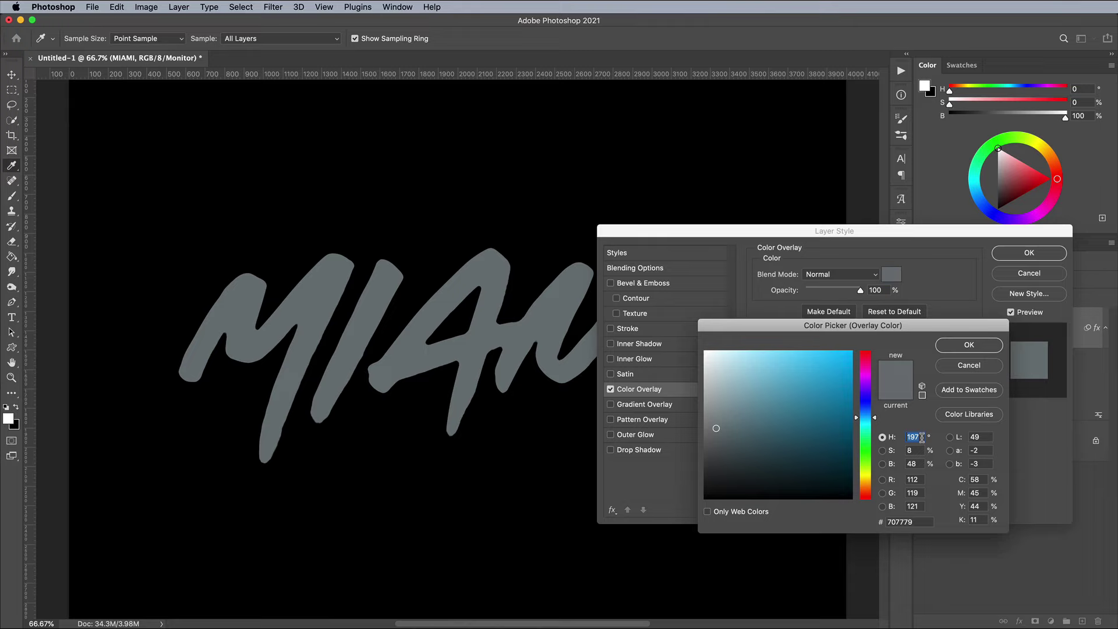
type("0")
key("Tab")
type("0")
key("Tab")
type("50")
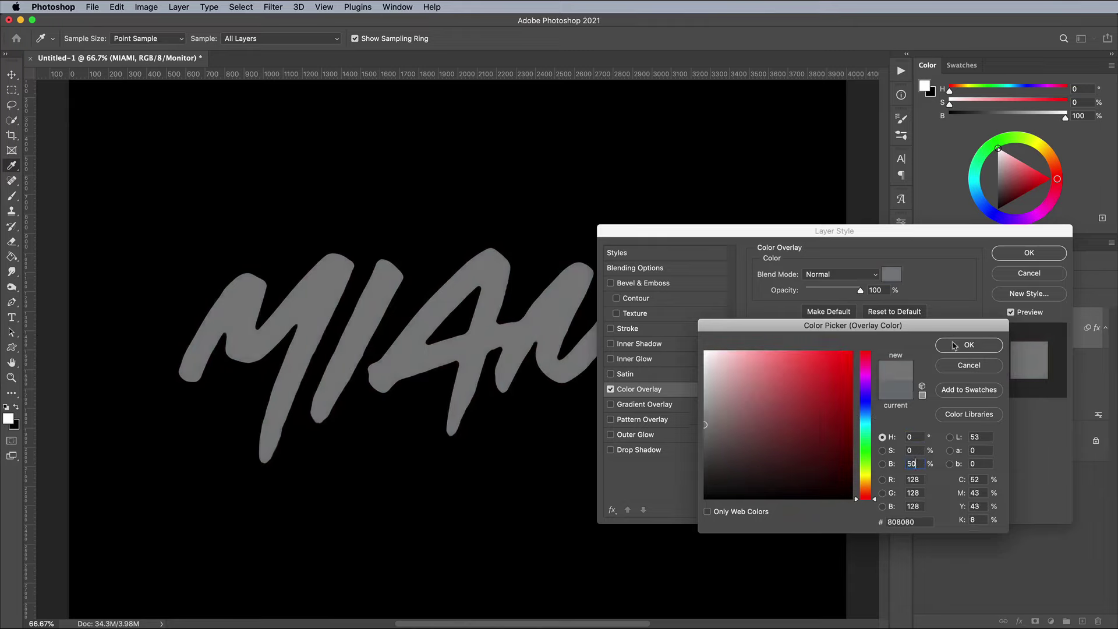
left_click(955, 347)
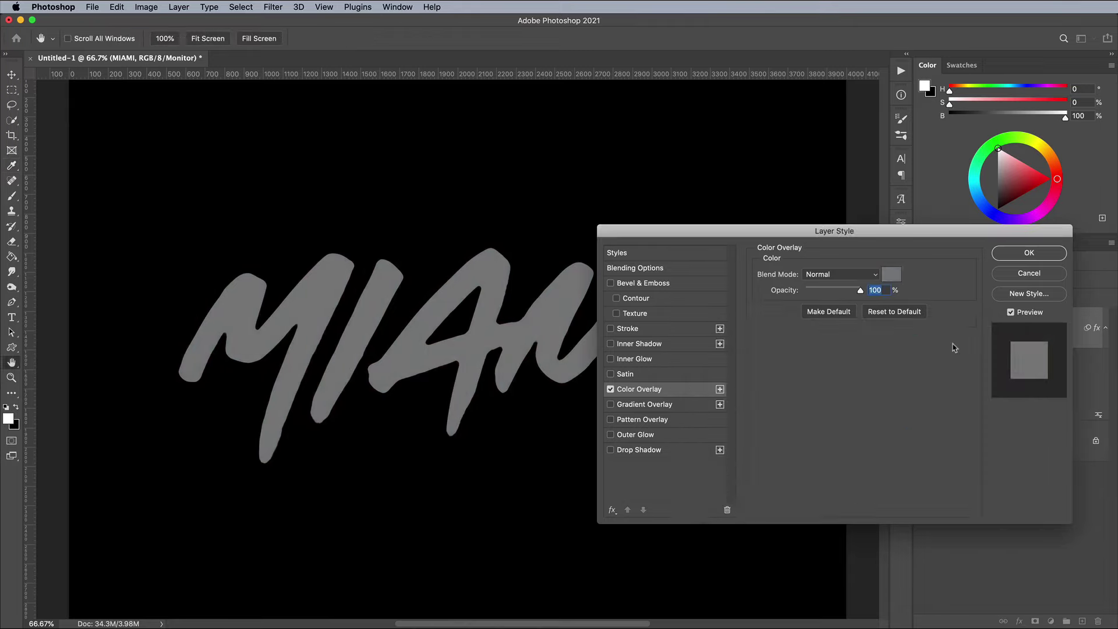
Add an Inner Shadow to the MIAMI layer with distance 0 px and size 100 px
left_click(656, 345)
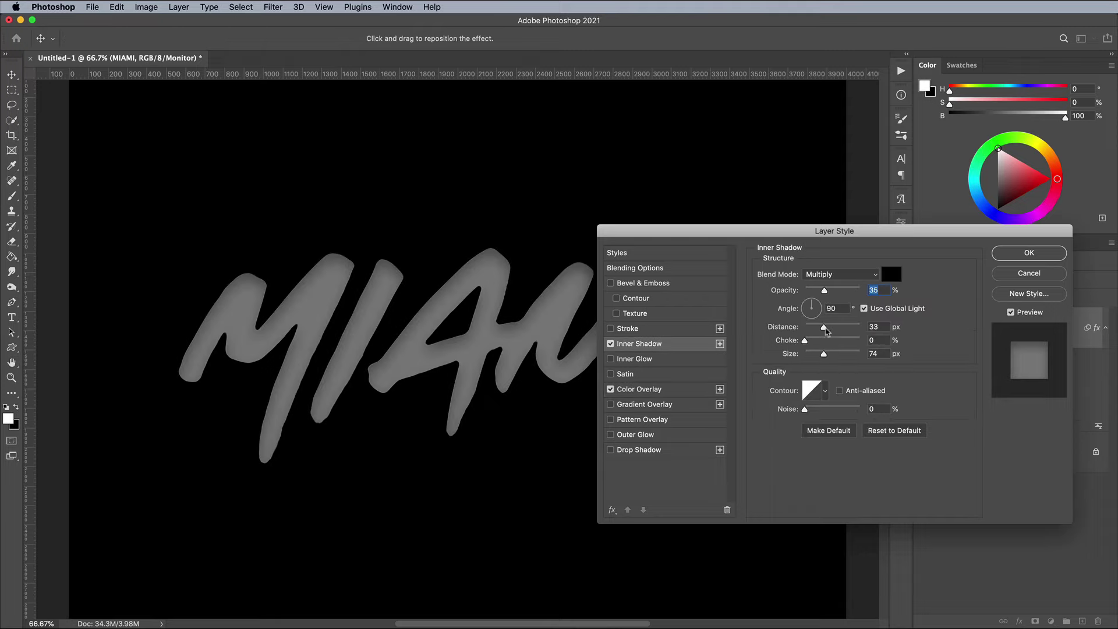
left_click_drag(828, 328, 792, 329)
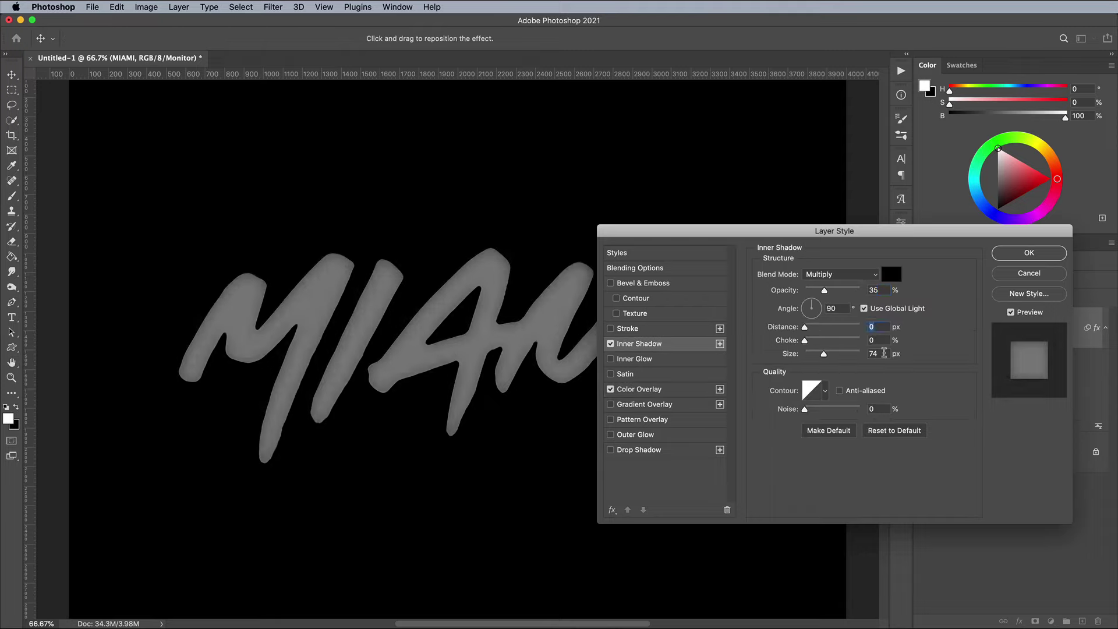
left_click(884, 353)
type("100")
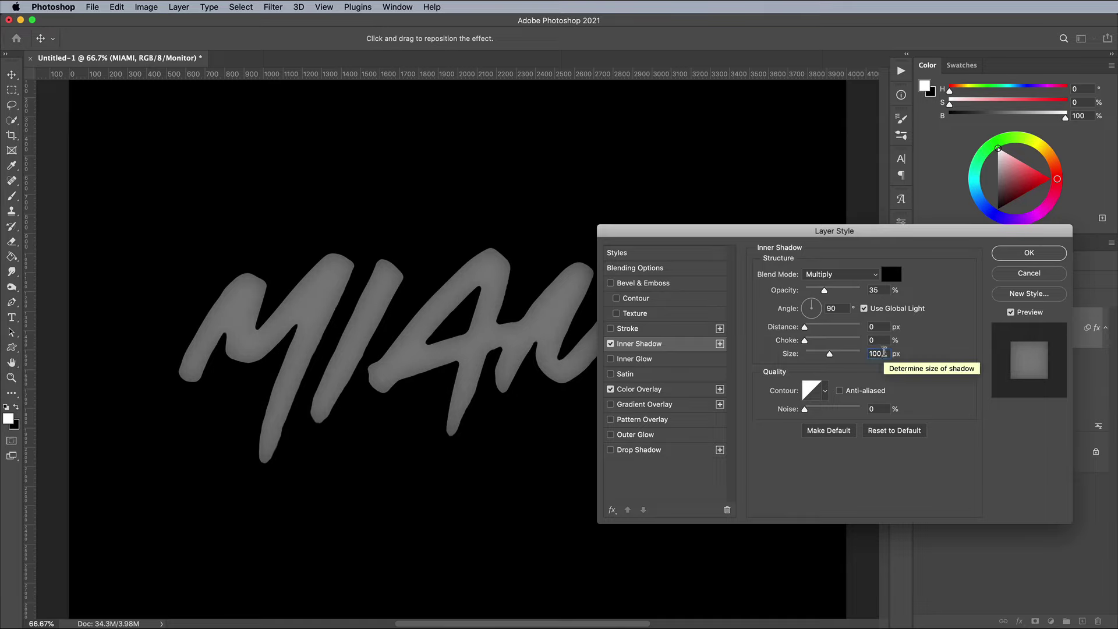
Set the Inner Shadow opacity to 60% and add a Bevel & Emboss with depth 1000% and size 30 px
left_click_drag(824, 290, 839, 292)
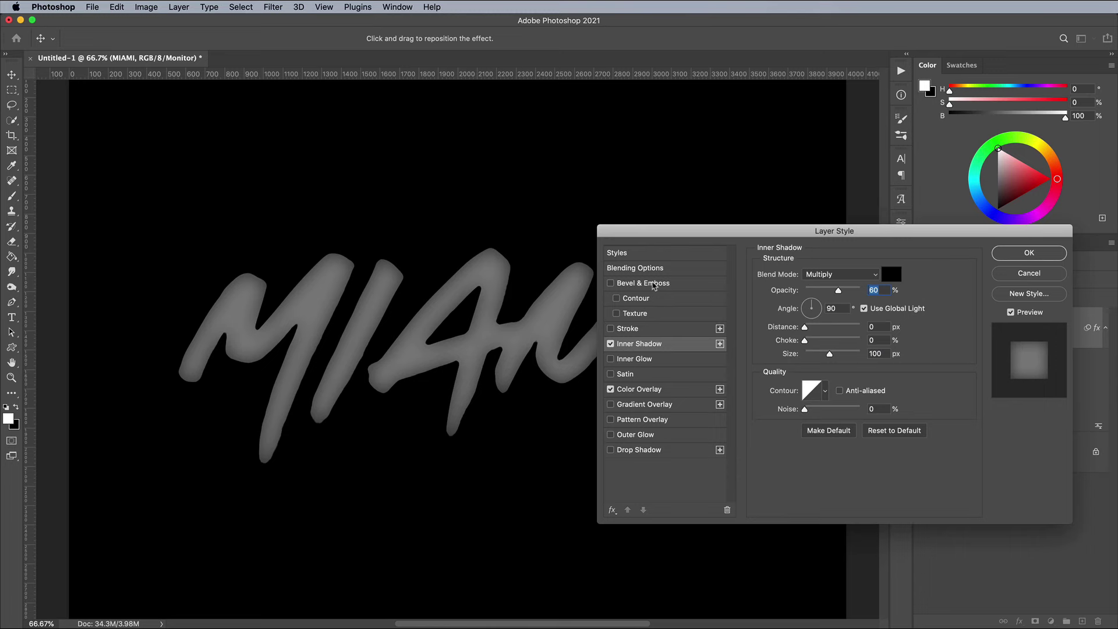
left_click(655, 284)
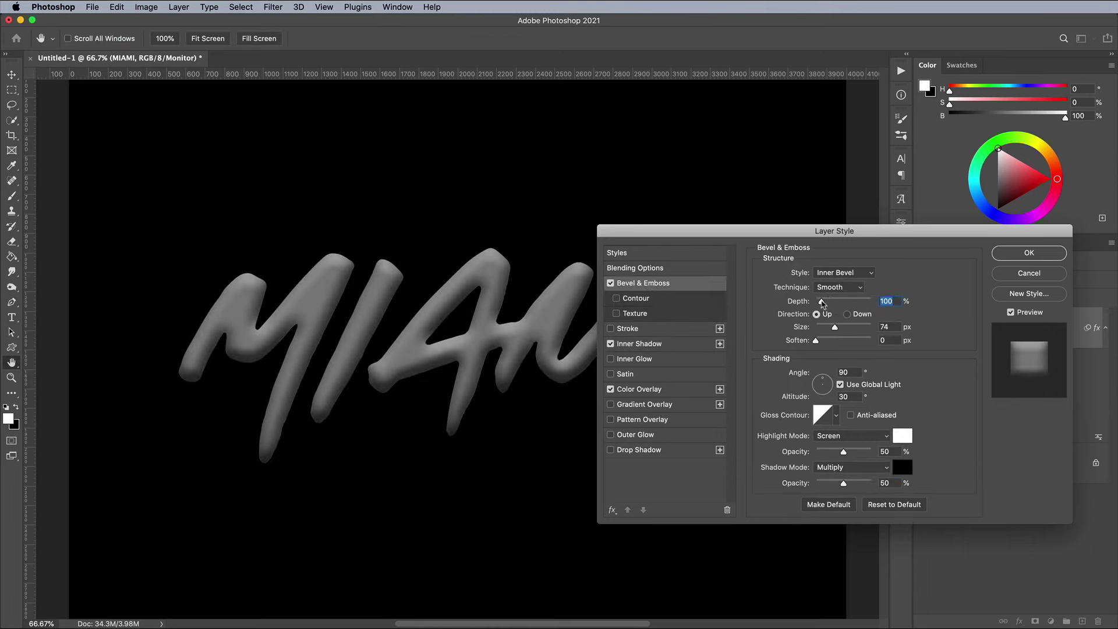
left_click_drag(821, 301, 825, 330)
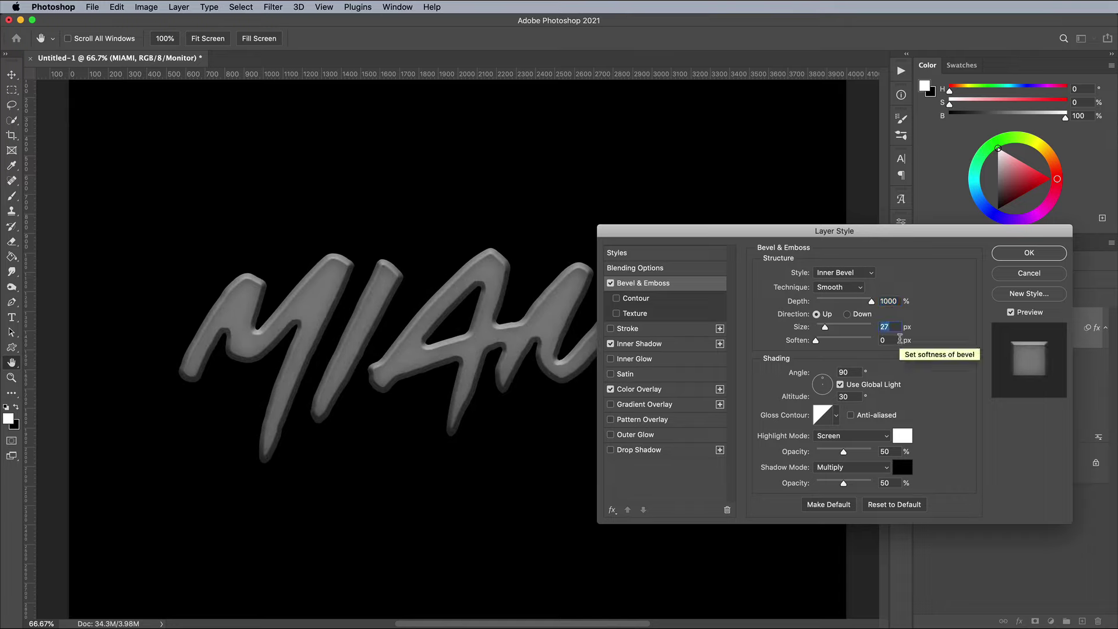
type("30")
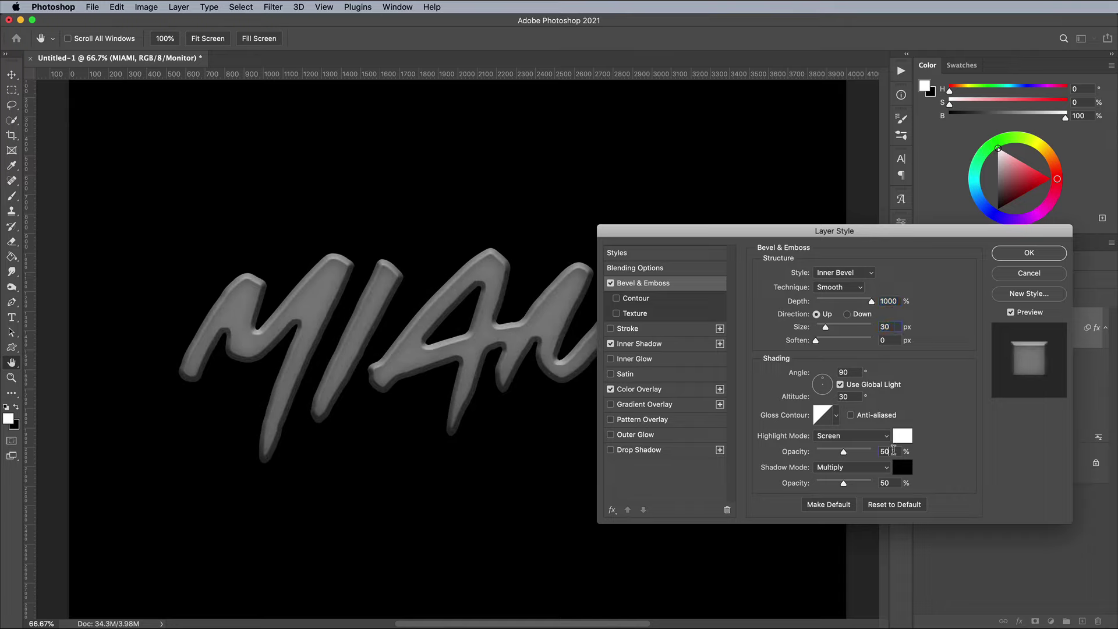
type("80")
Set the bevel's highlight and shadow opacities to 80%, and apply the layer style with a default Outer Glow added
key("Tab")
type("80")
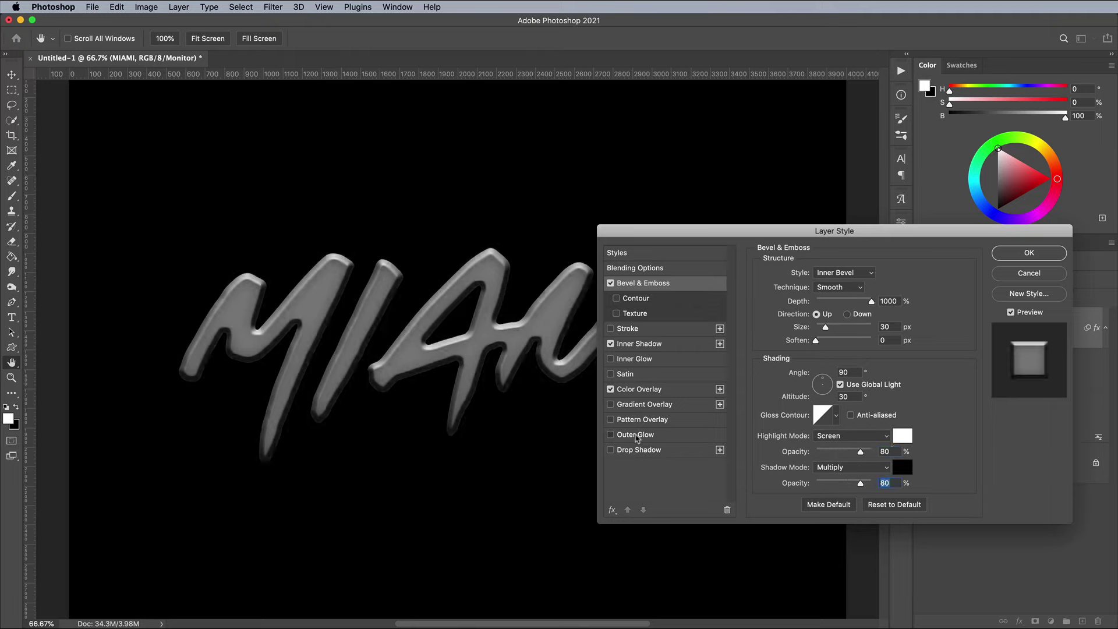
left_click(636, 436)
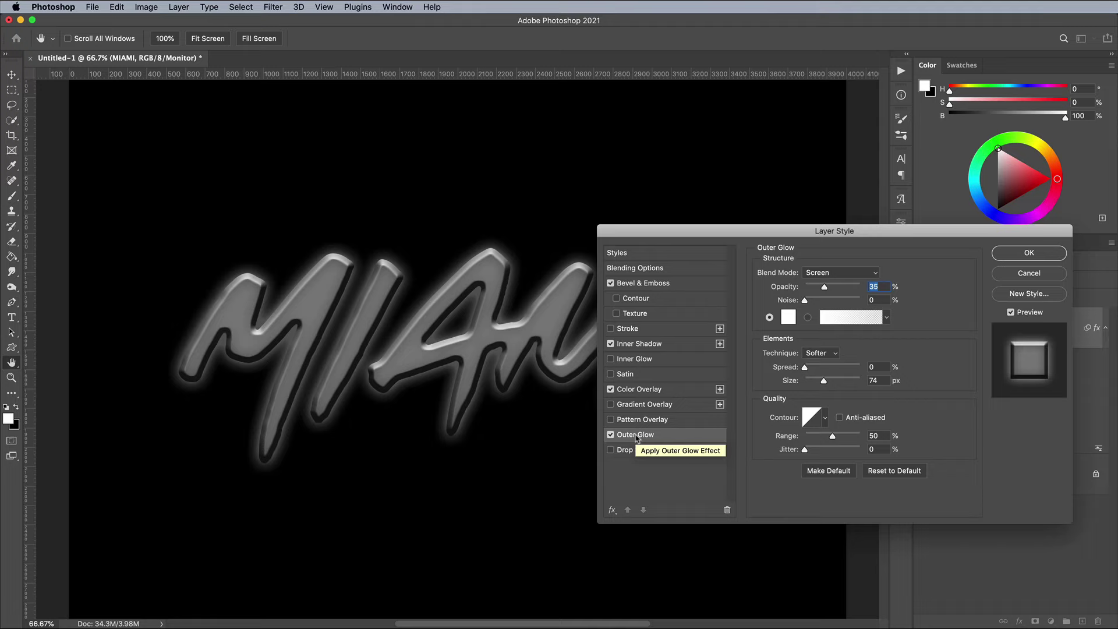
left_click(999, 254)
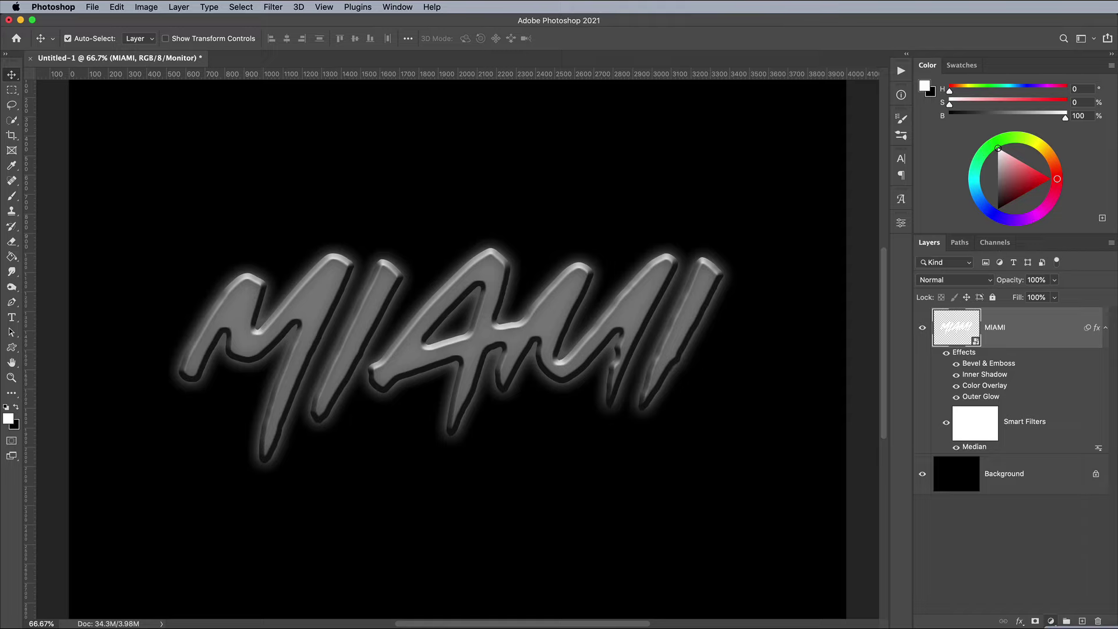
Add a Gradient Fill layer above MIAMI with the black-to-white preset, linear style and an angle of about 49.55°
left_click(1051, 621)
left_click(1072, 340)
left_click_drag(1042, 430, 698, 293)
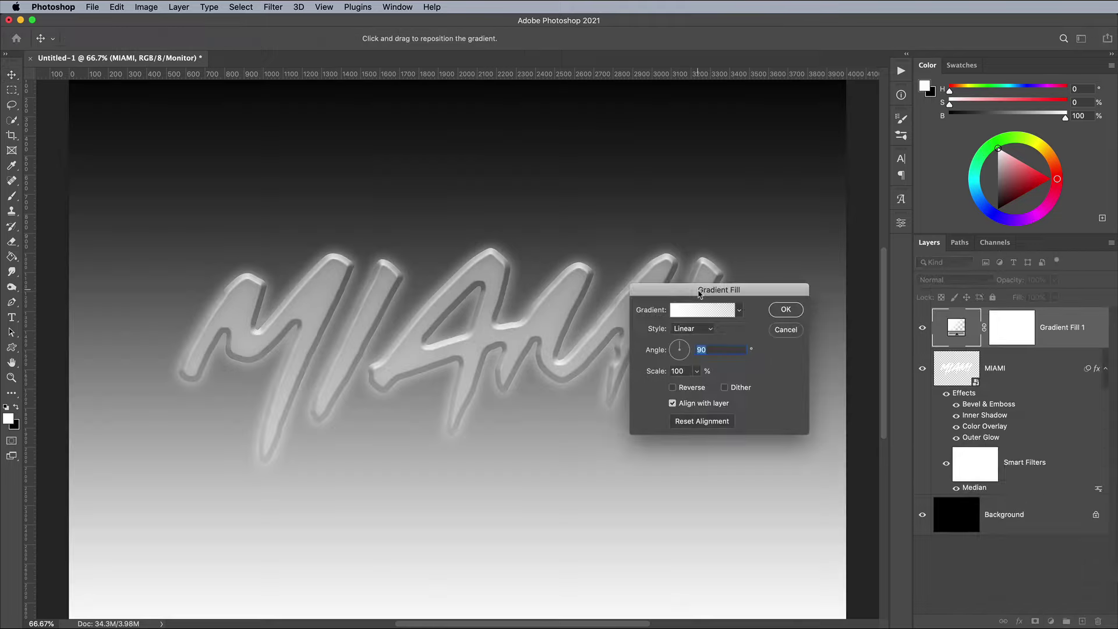
left_click(699, 310)
left_click(756, 316)
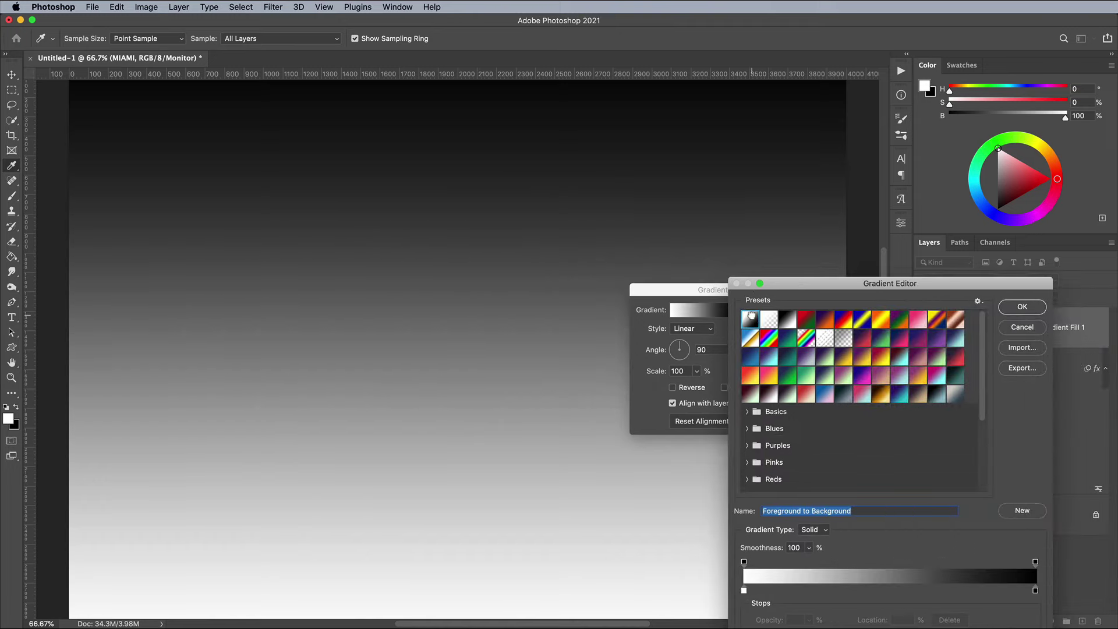
left_click(787, 319)
left_click(1011, 307)
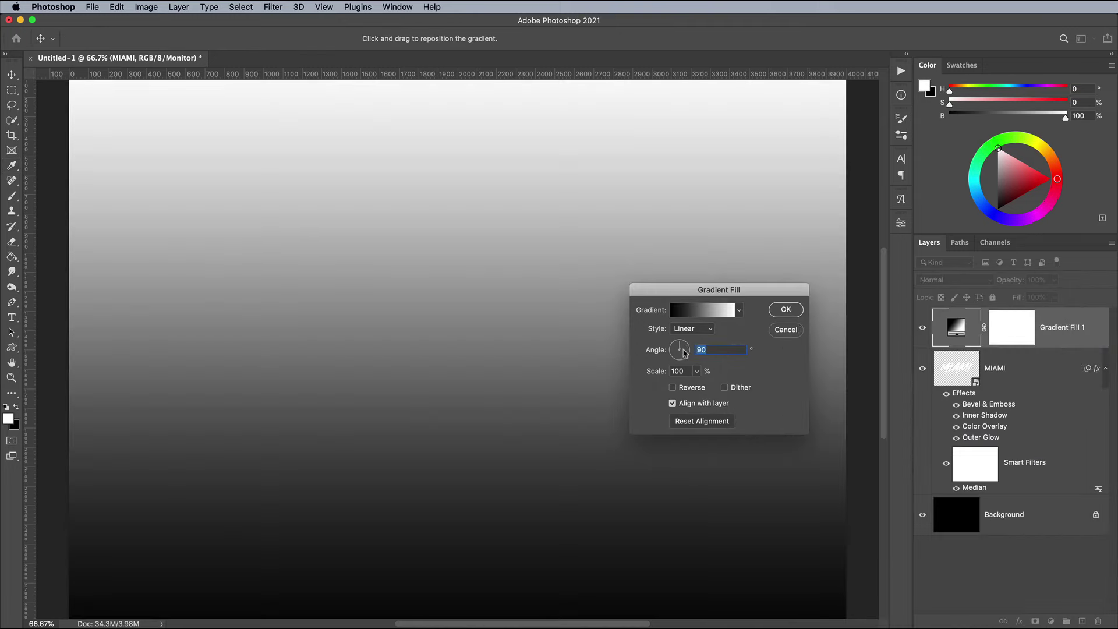
left_click_drag(684, 354, 684, 345)
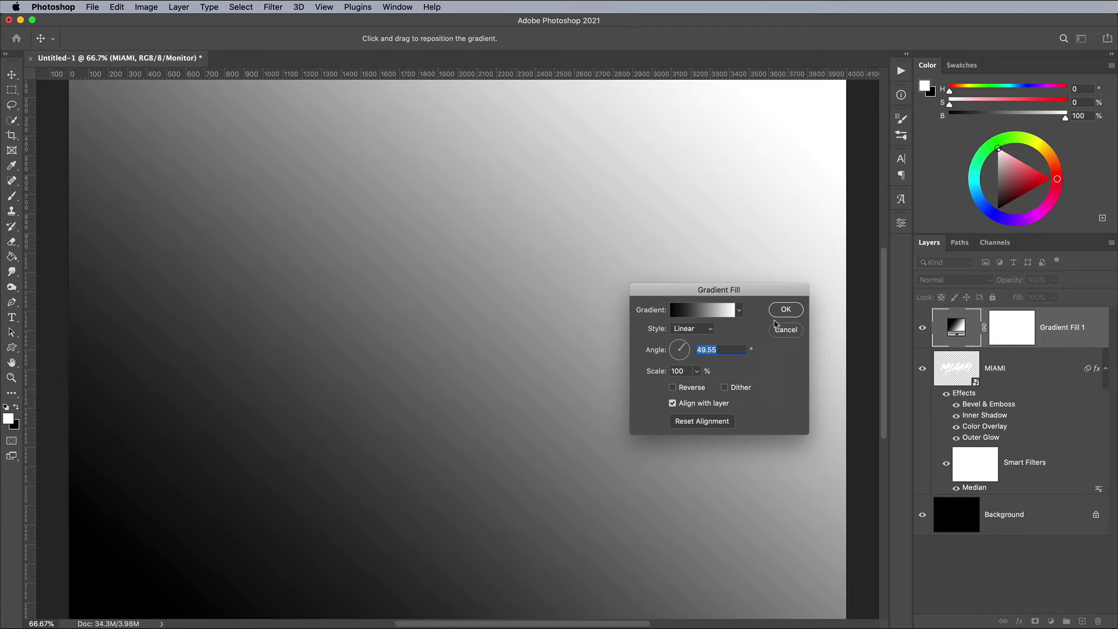
left_click(786, 311)
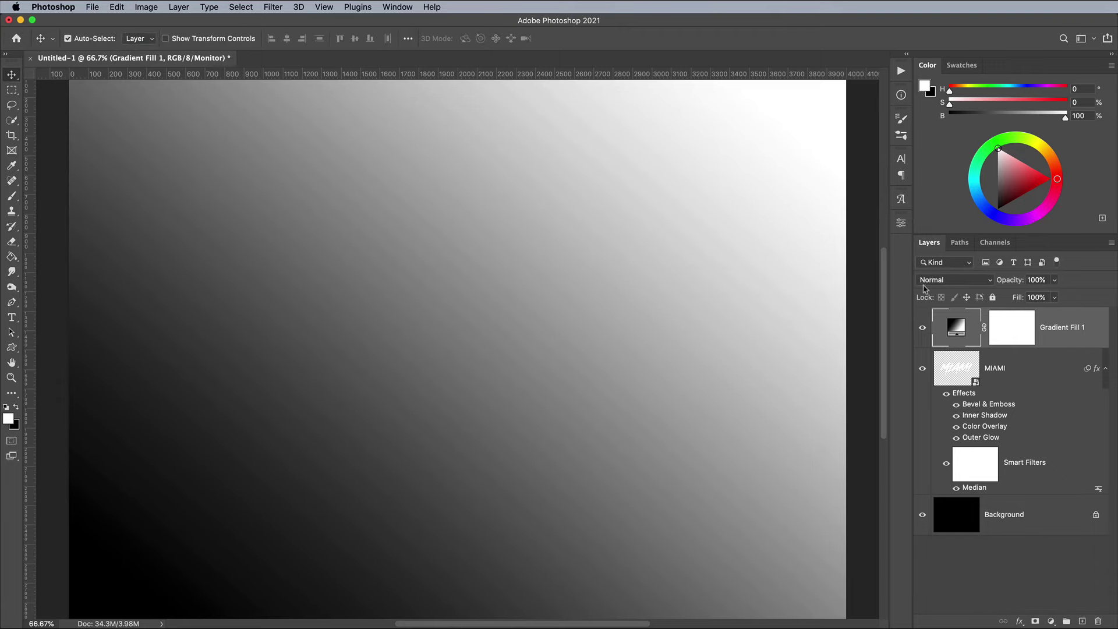
Set the Gradient Fill layer's blend mode to Overlay, and try clipping it directly to the MIAMI layer before releasing it
left_click(938, 282)
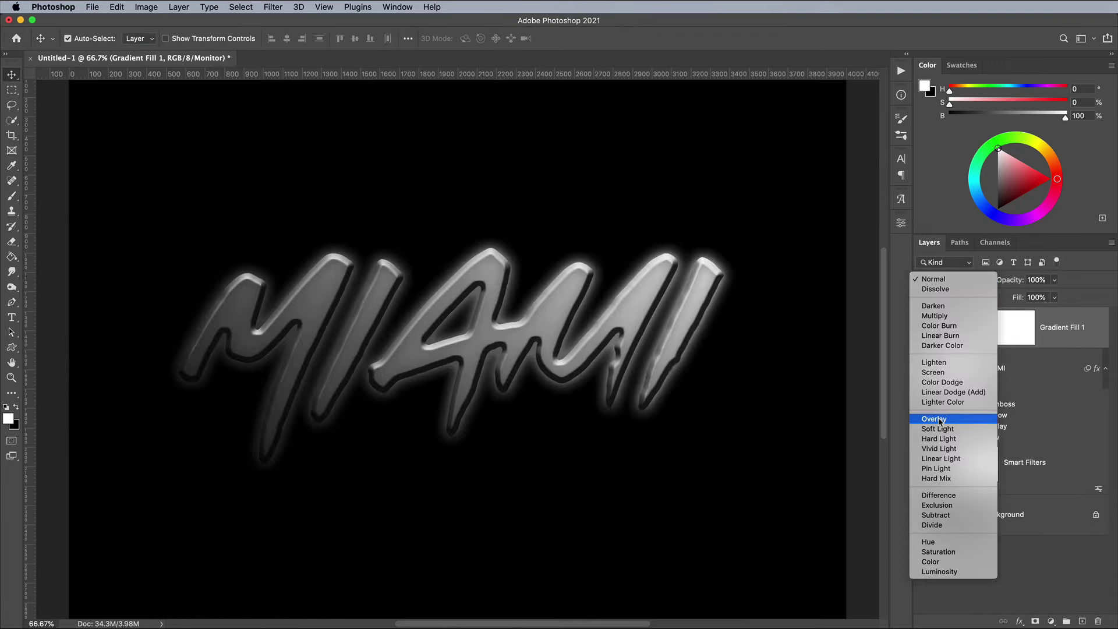
left_click(940, 419)
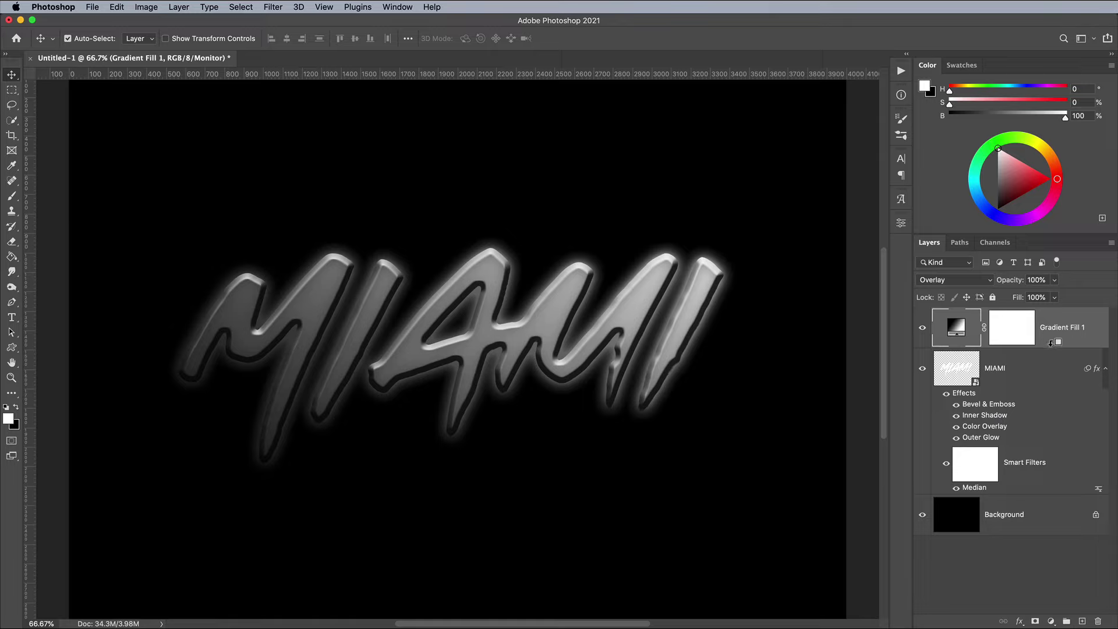
left_click(1052, 345, "alt")
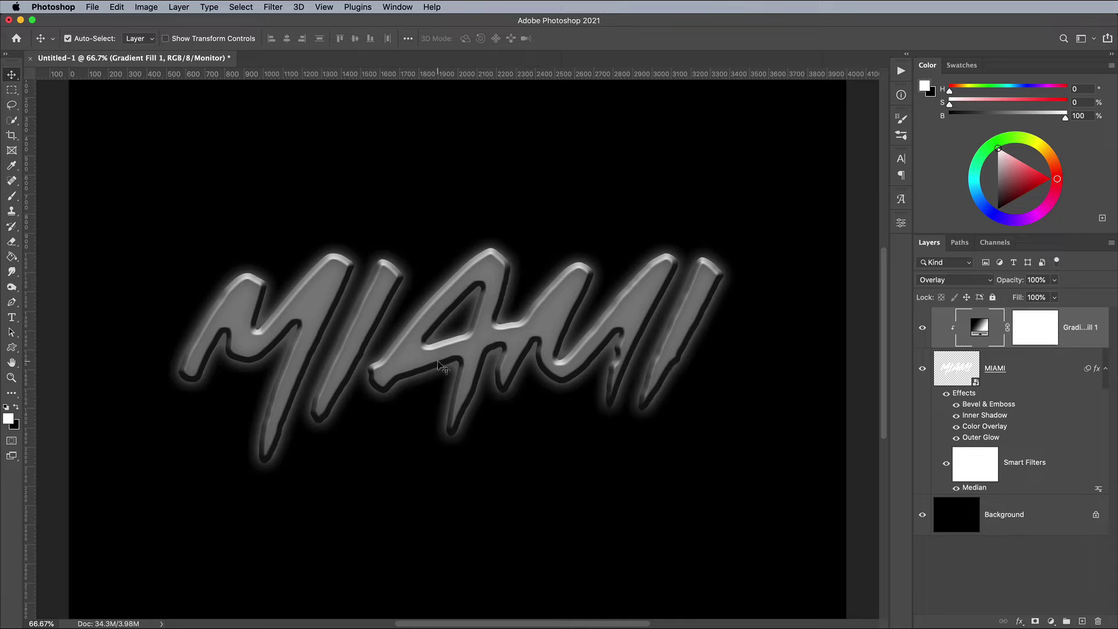
left_click(1055, 345, "alt")
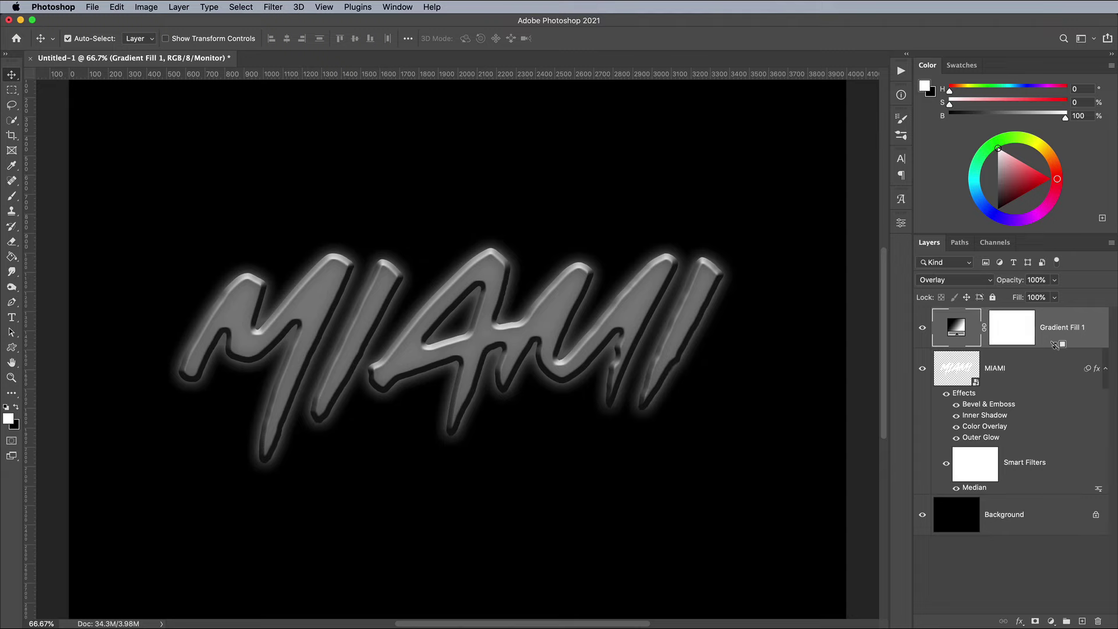
Put the MIAMI layer in a group named Text and clip the Gradient Fill layer to that group
left_click(1040, 369)
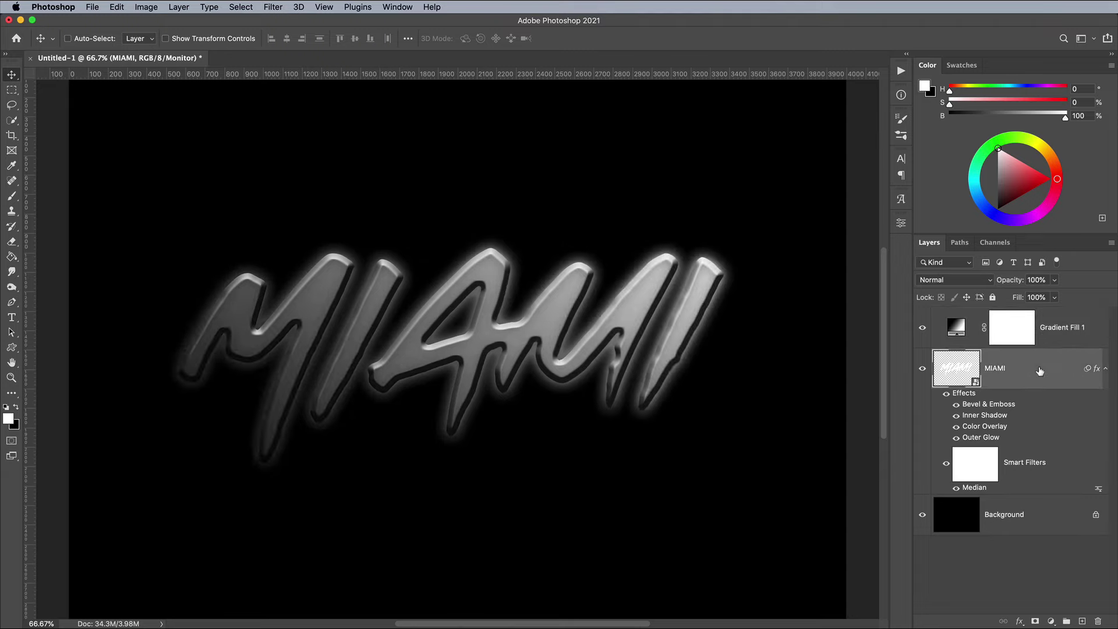
key("super+g")
double_click(967, 355)
type("Te")
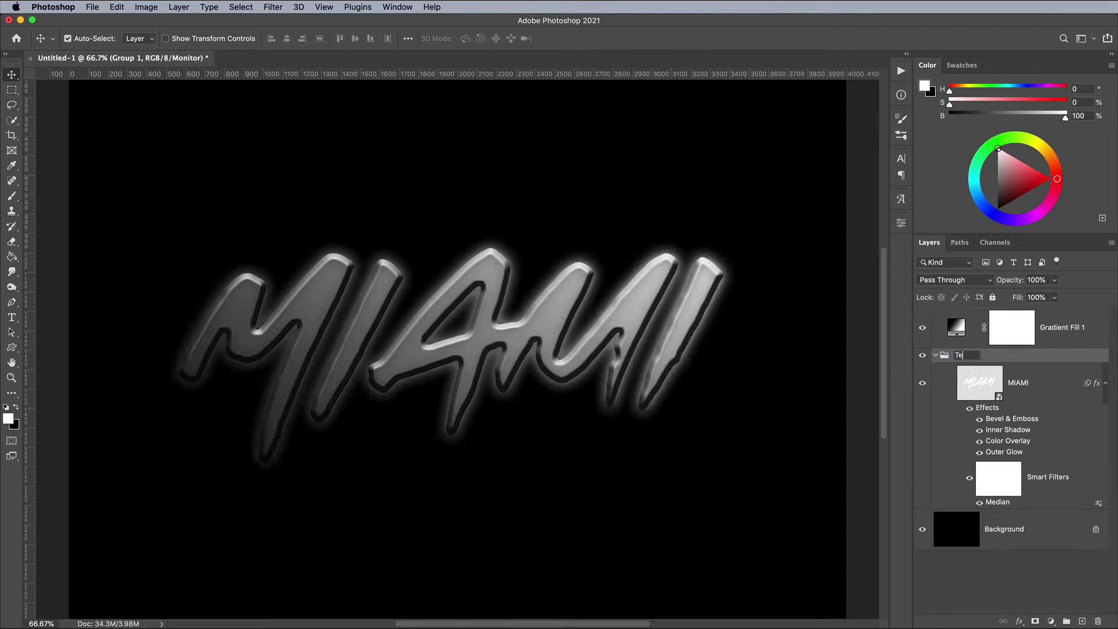
type("xt")
key("Return")
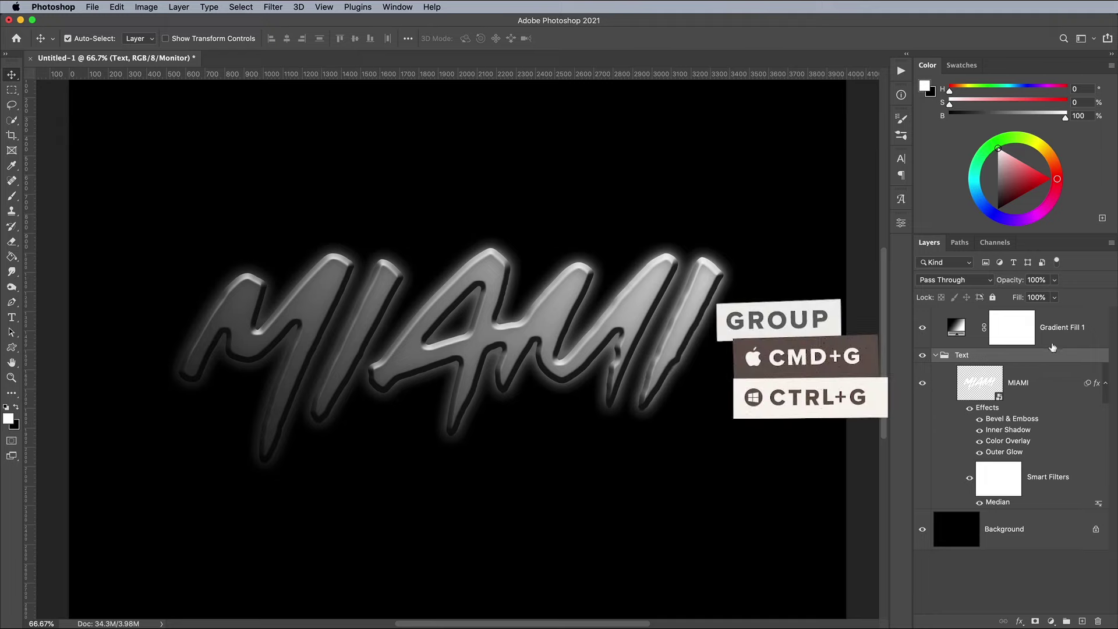
left_click(1051, 342, "alt")
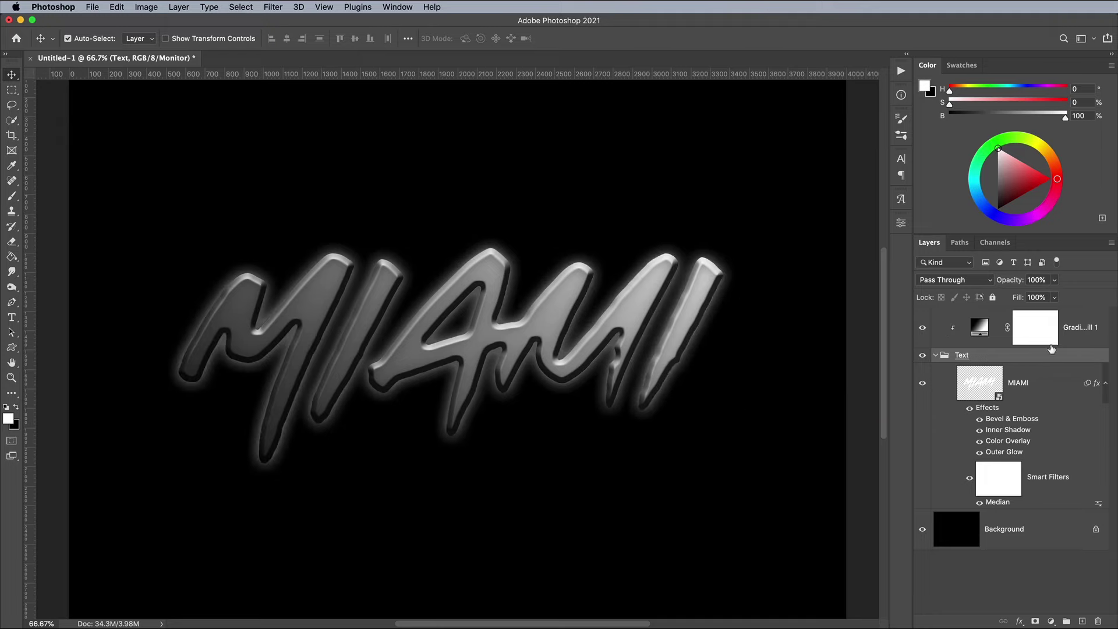
Change the Gradient Fill's angle to about 56°
double_click(992, 333)
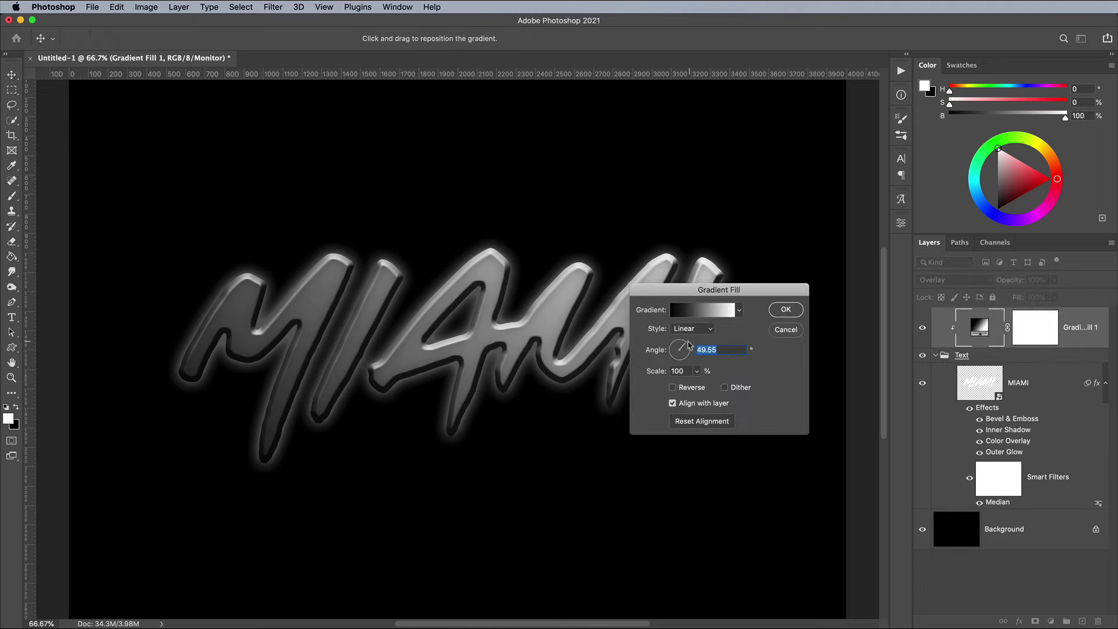
left_click_drag(687, 342, 684, 343)
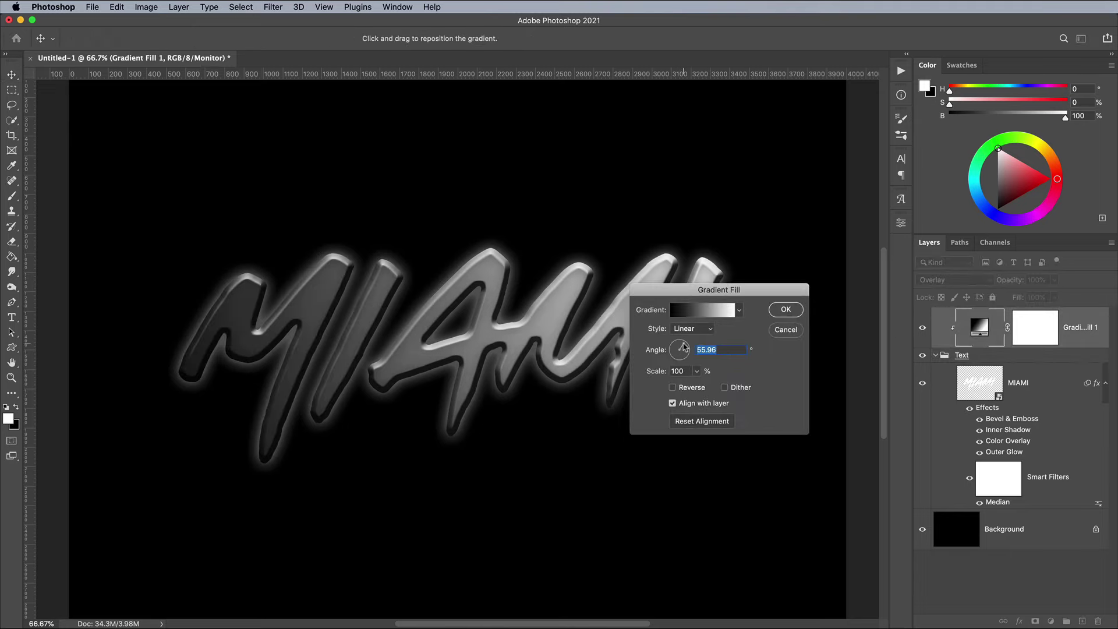
left_click(785, 309)
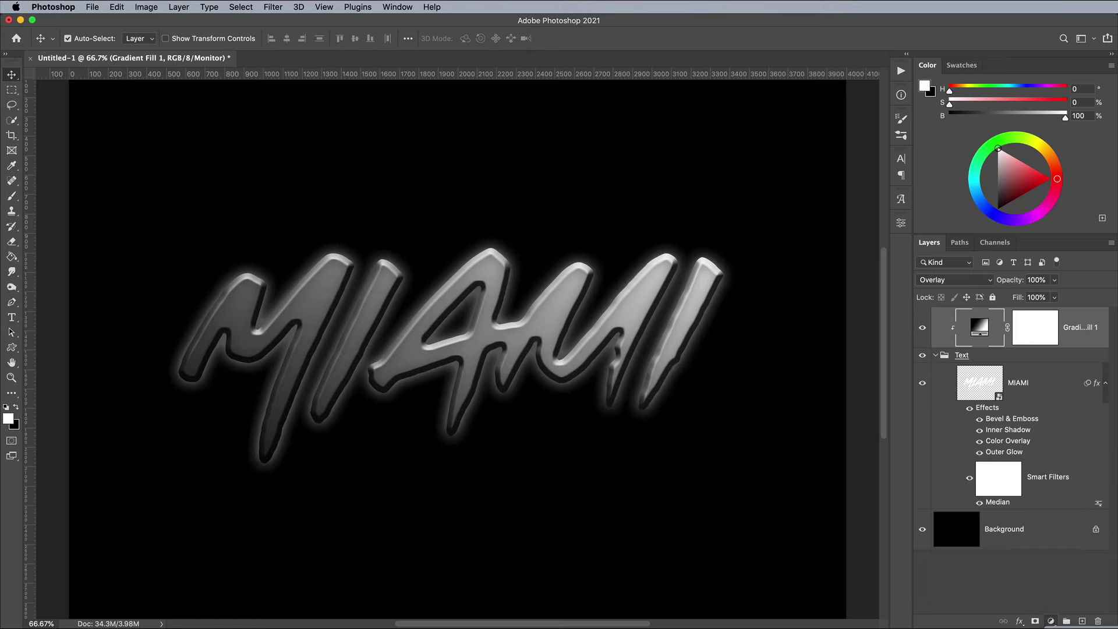
Add a Gradient Map adjustment layer above the Gradient Fill and clip it to the Text group
left_click(1051, 621)
left_click(1074, 617)
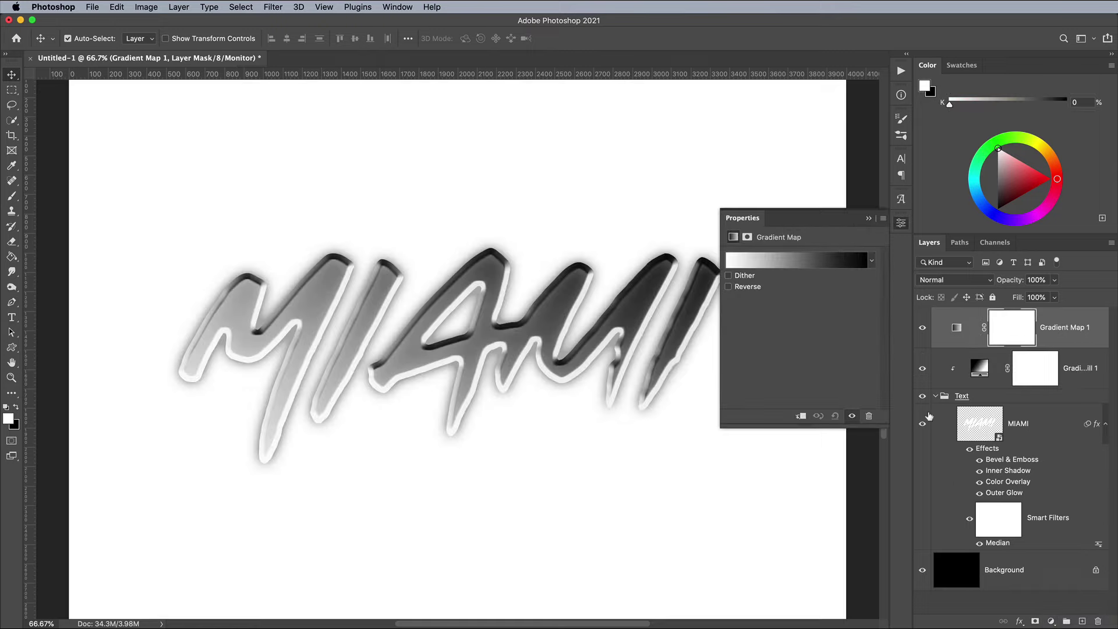
left_click(801, 417)
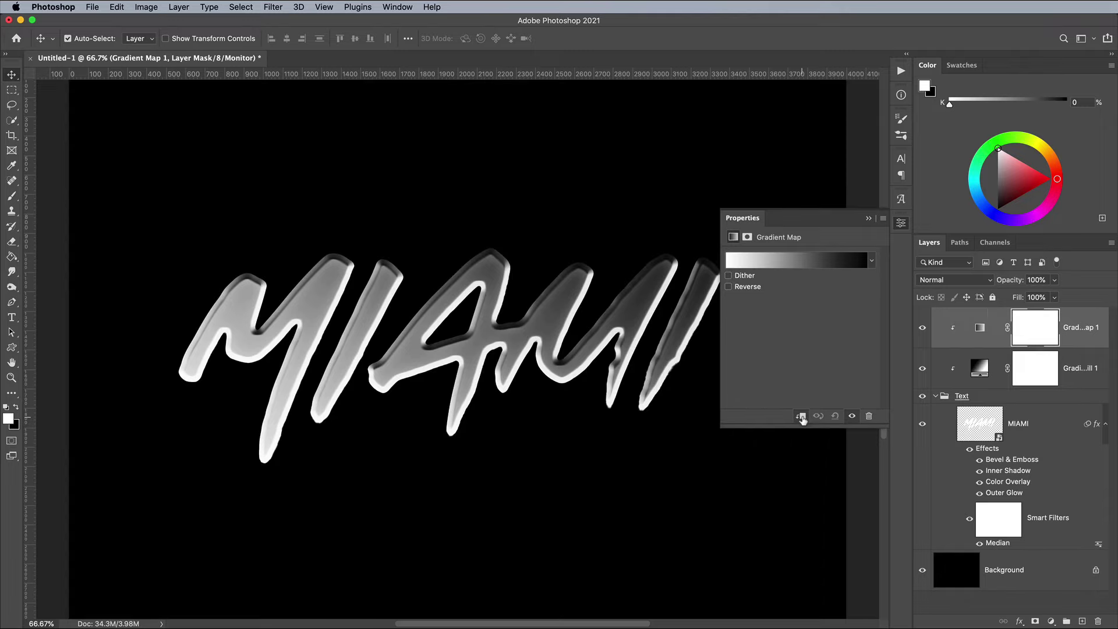
Edit the Gradient Map's gradient, adding a dark gray stop near the white end and a light gray stop about a quarter along
left_click(774, 267)
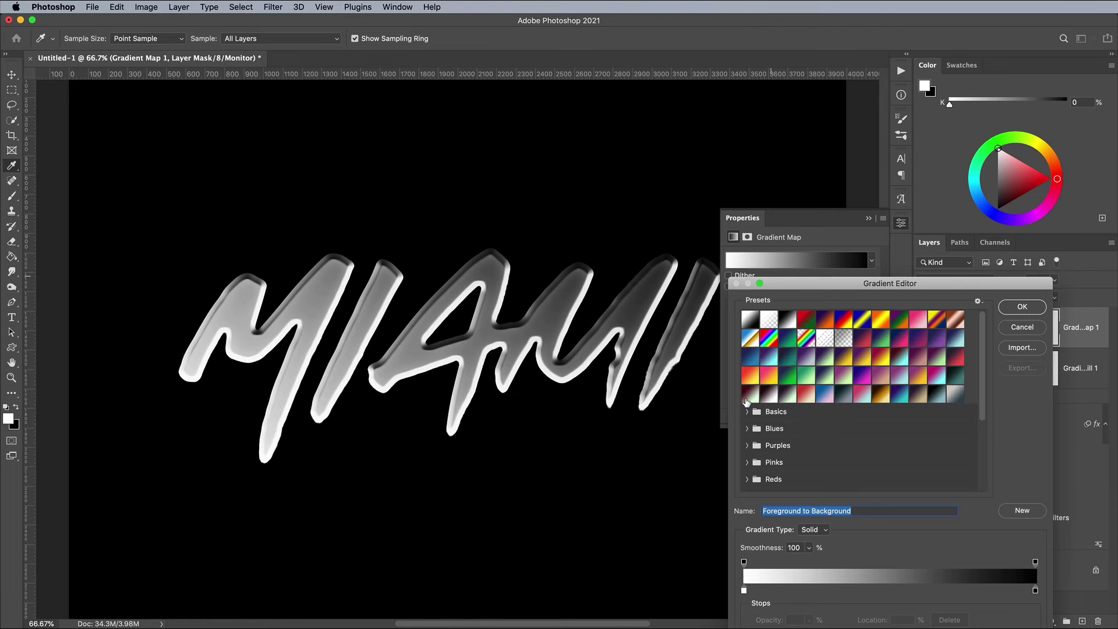
double_click(775, 590)
left_click_drag(713, 449, 676, 459)
left_click(967, 342)
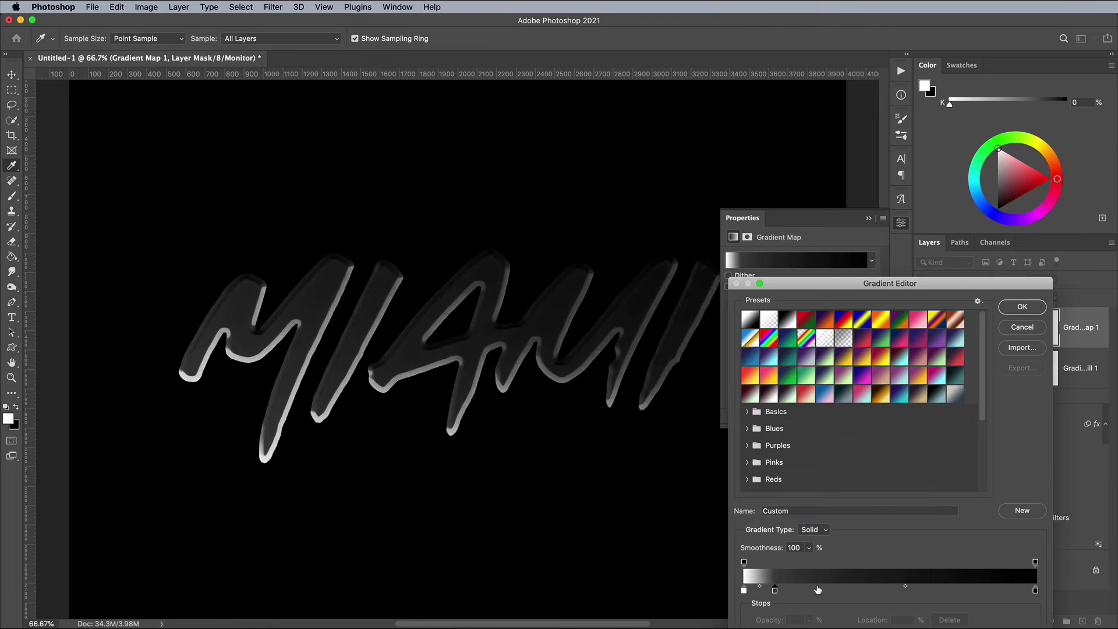
double_click(817, 590)
left_click_drag(757, 384, 698, 369)
left_click(967, 344)
Add a #262626 dark gray stop about 40% along the gradient and a white stop just past its middle
double_click(859, 590)
left_click_drag(728, 466, 699, 477)
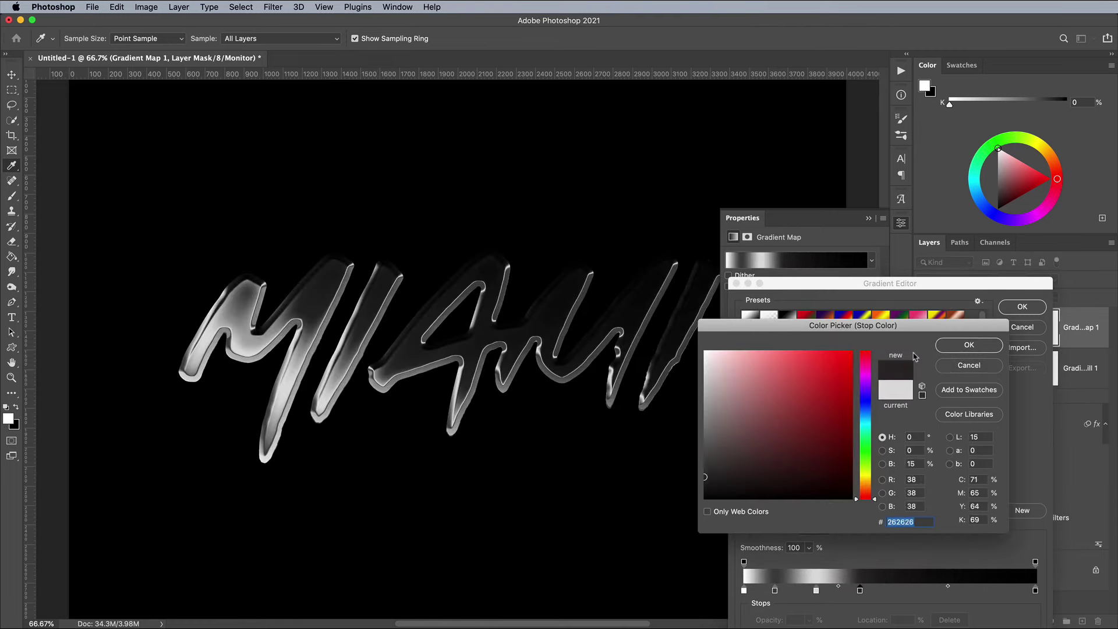
left_click(964, 345)
double_click(902, 590)
left_click_drag(716, 384, 702, 349)
left_click(966, 344)
Add a mid gray stop about two thirds along the gradient and a white #ffffff stop near its black end
left_click(938, 590)
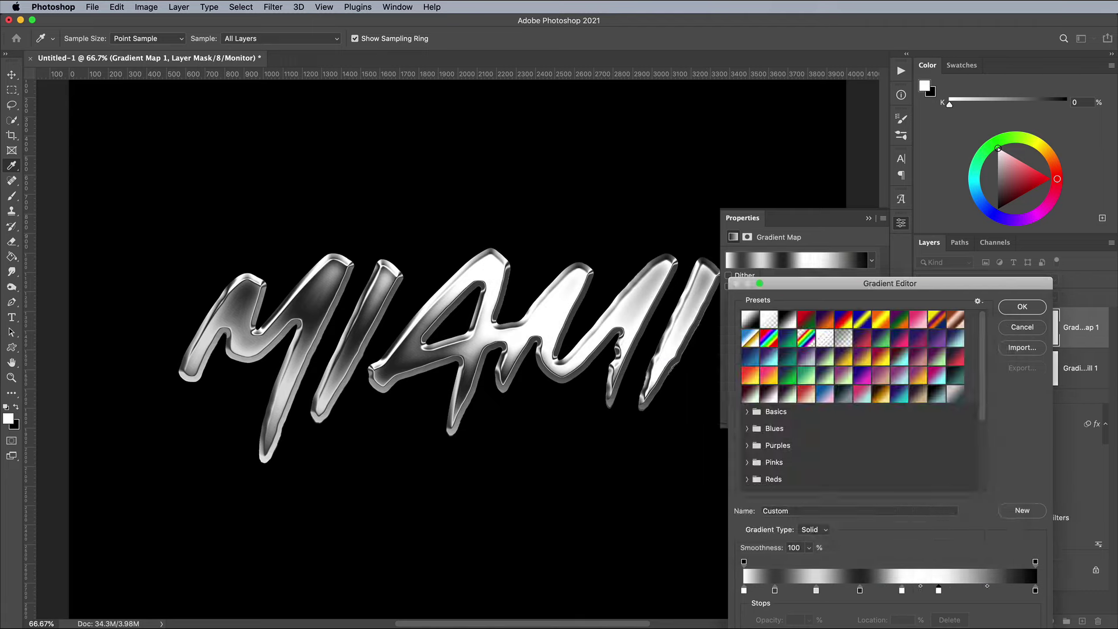
double_click(938, 590)
left_click_drag(716, 402, 701, 410)
left_click(968, 345)
left_click(994, 590)
double_click(994, 590)
left_click_drag(714, 364, 671, 314)
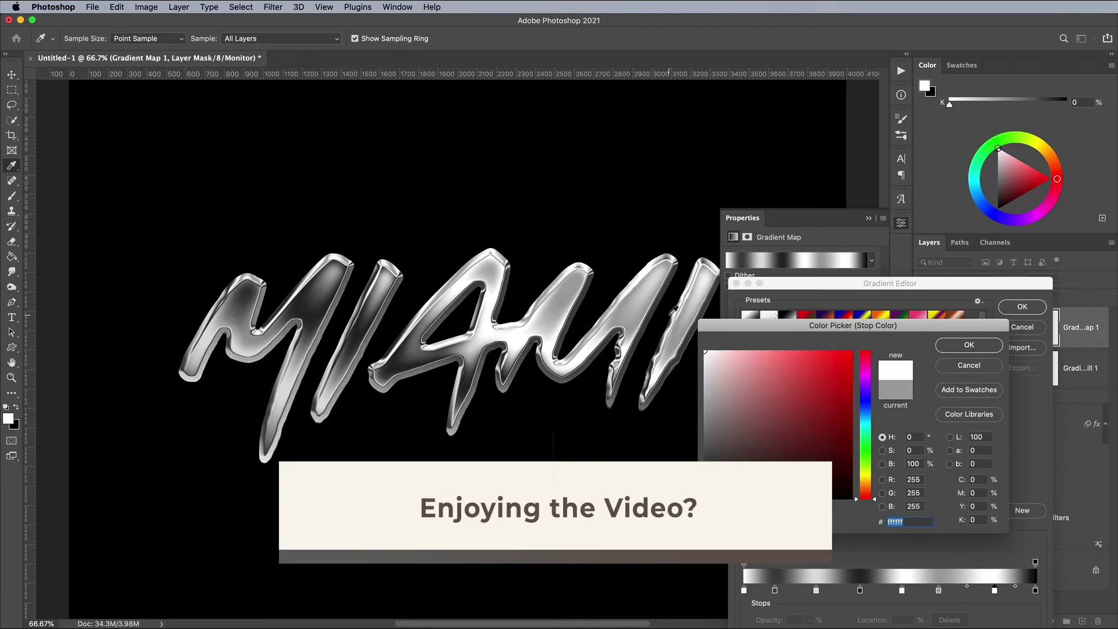
left_click(953, 345)
Shift the last four added stops toward the black end, placing the #262626 stop at about 45% and the mid gray stop at 76%
left_click_drag(906, 283, 906, 204)
left_click_drag(994, 511, 1011, 511)
left_click_drag(938, 511, 969, 511)
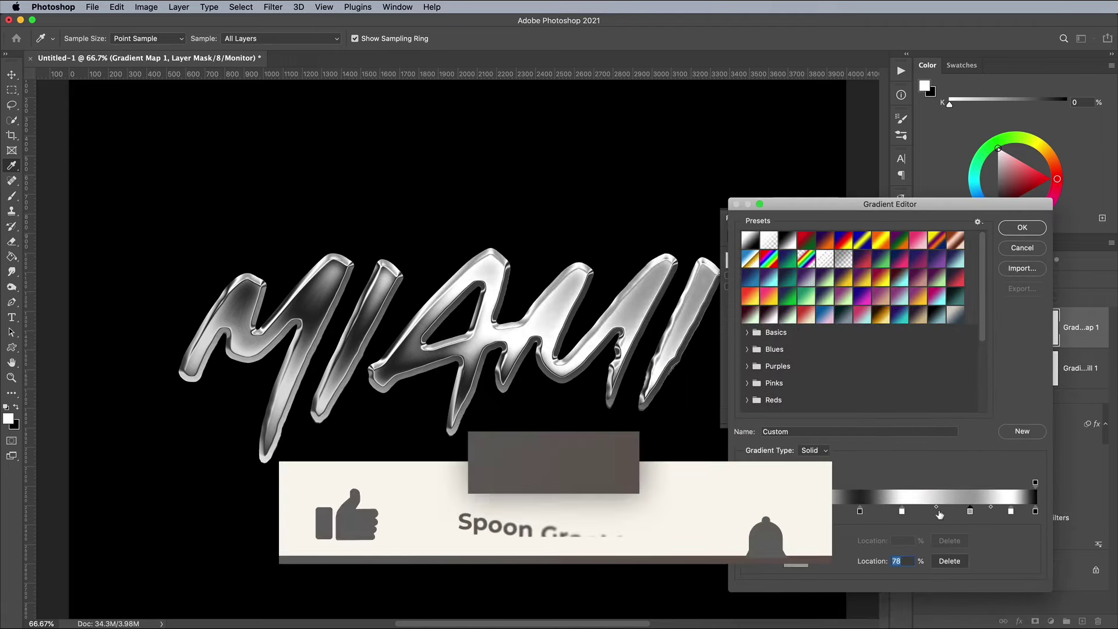
mouse_move(902, 511)
left_mouse_down()
mouse_move(921, 511)
mouse_move(876, 511)
left_mouse_up()
left_click_drag(970, 511, 966, 510)
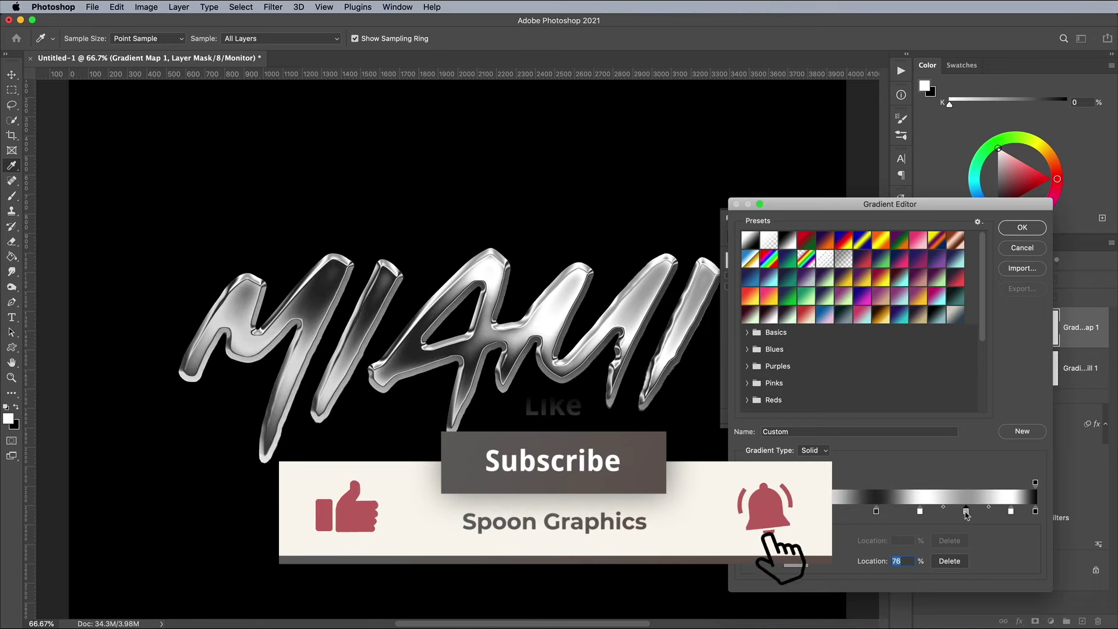
Recolor the dark gray stop at 45% to a somewhat lighter neutral gray
double_click(877, 511)
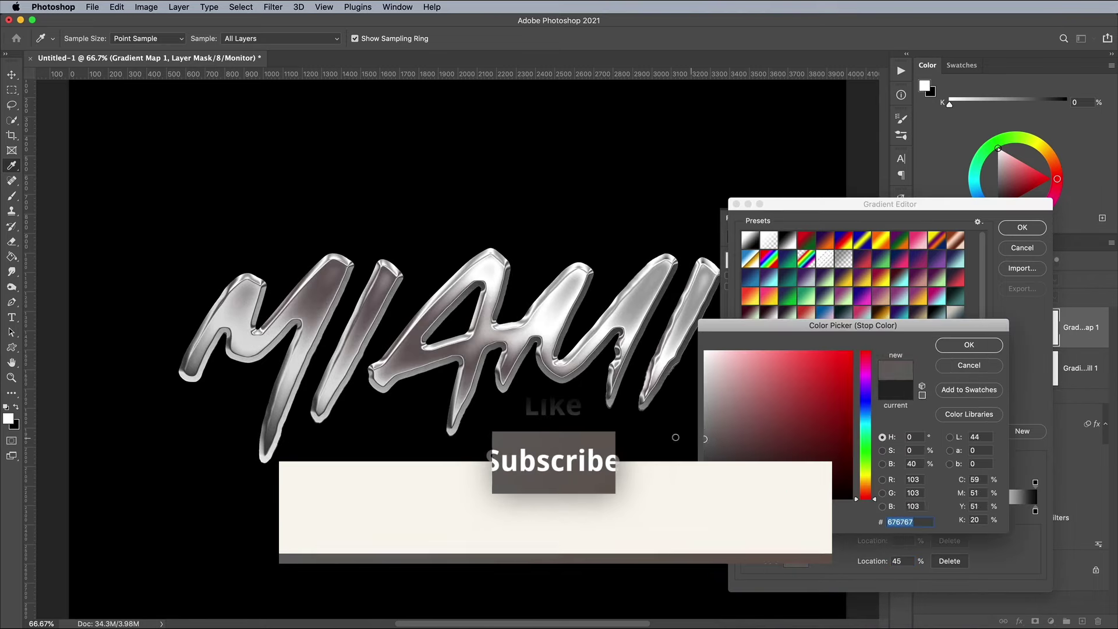
left_click_drag(675, 437, 702, 457)
left_click(970, 346)
Recolor the gray stop at 74% to #525252 and the stop at 29% to white #ffffff, and accept the gradient
double_click(961, 511)
mouse_move(781, 439)
left_mouse_down()
mouse_move(725, 430)
mouse_move(679, 461)
mouse_move(711, 439)
mouse_move(666, 452)
left_mouse_up()
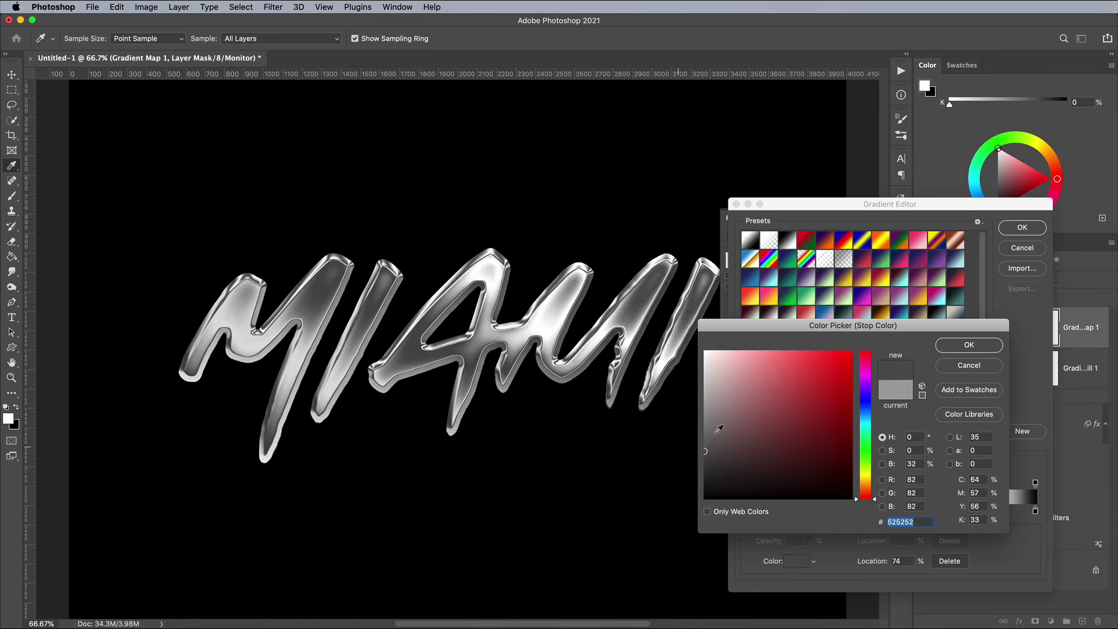
left_click(953, 348)
double_click(829, 512)
left_click(645, 306)
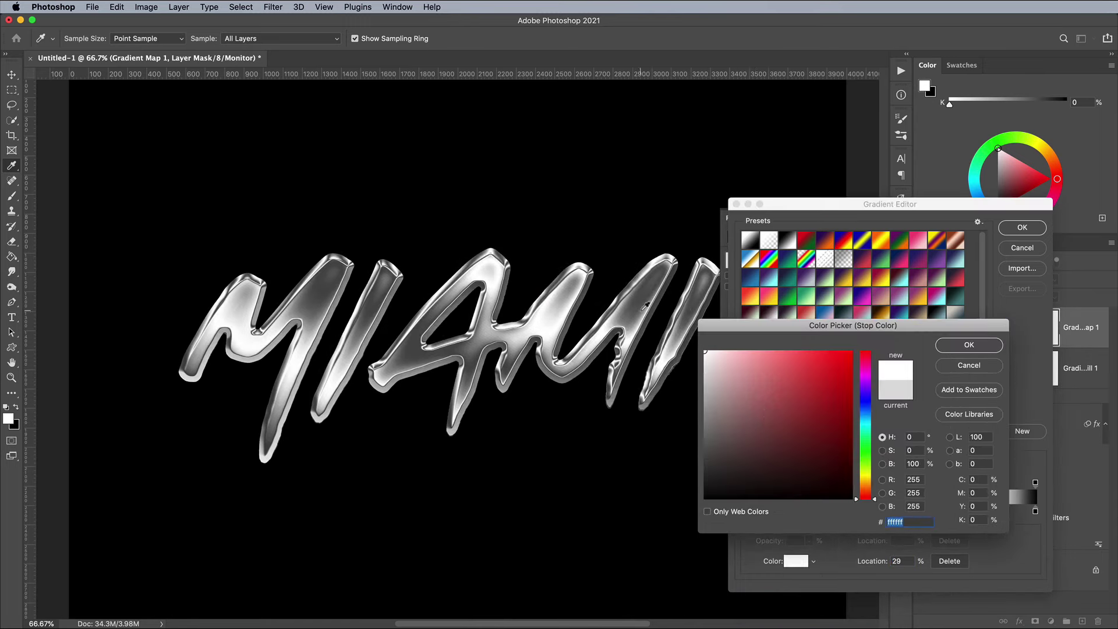
left_click(965, 350)
left_click(1025, 227)
Rename the gradient map layer Chrome and delete its layer mask
double_click(1075, 330)
type("Chrome")
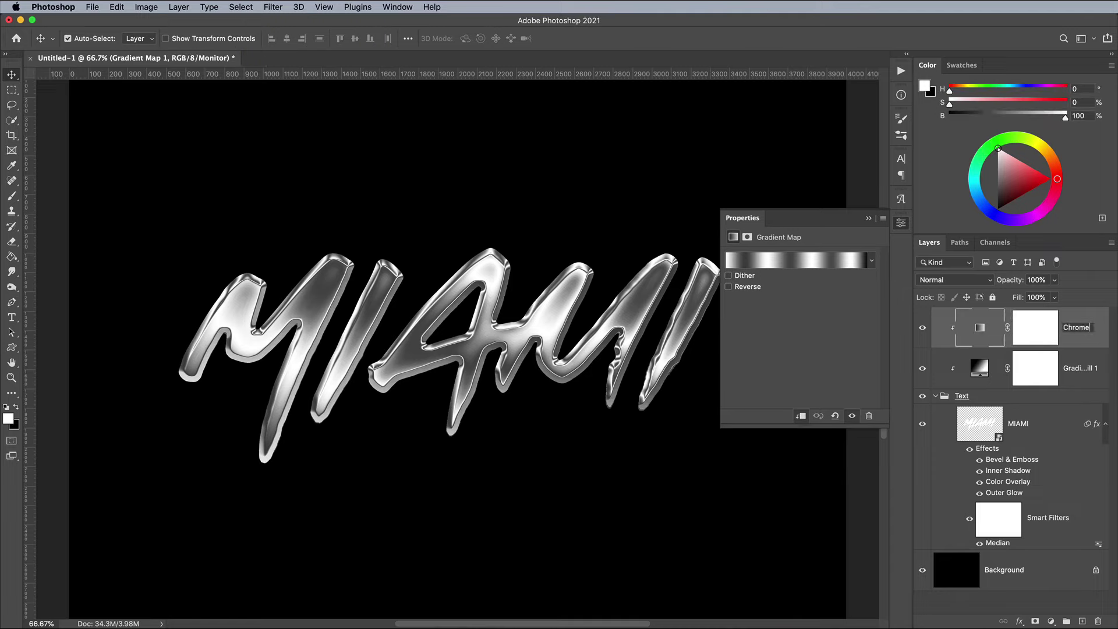
key("Return")
right_click(1039, 321)
left_click(1057, 344)
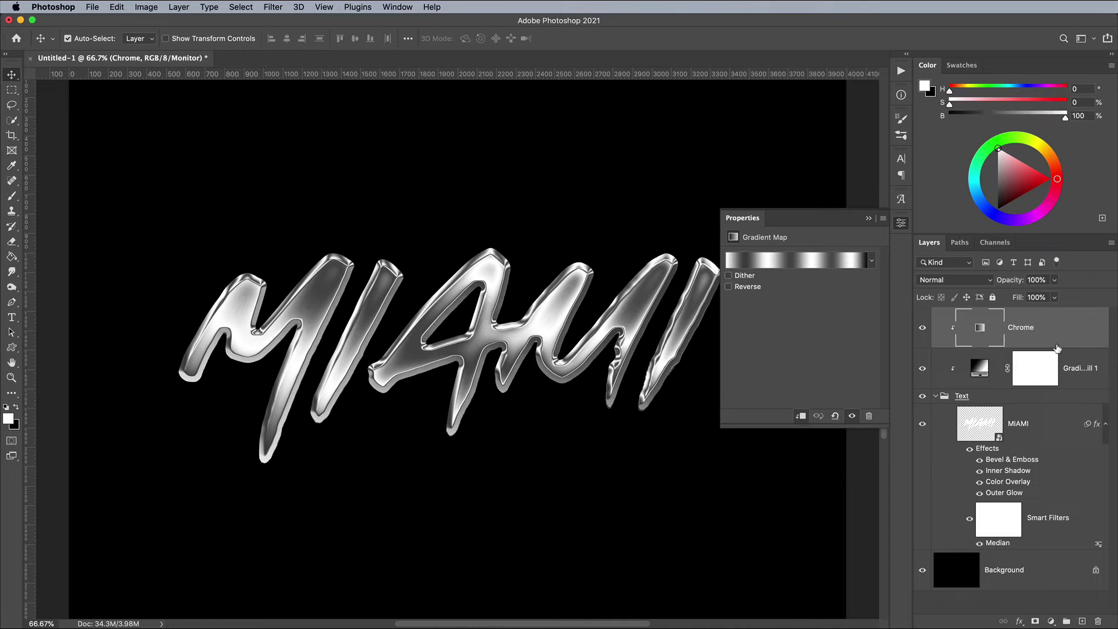
Toggle the gradient fill's visibility to check its effect, and set its angle to 49.94°
left_click(923, 369)
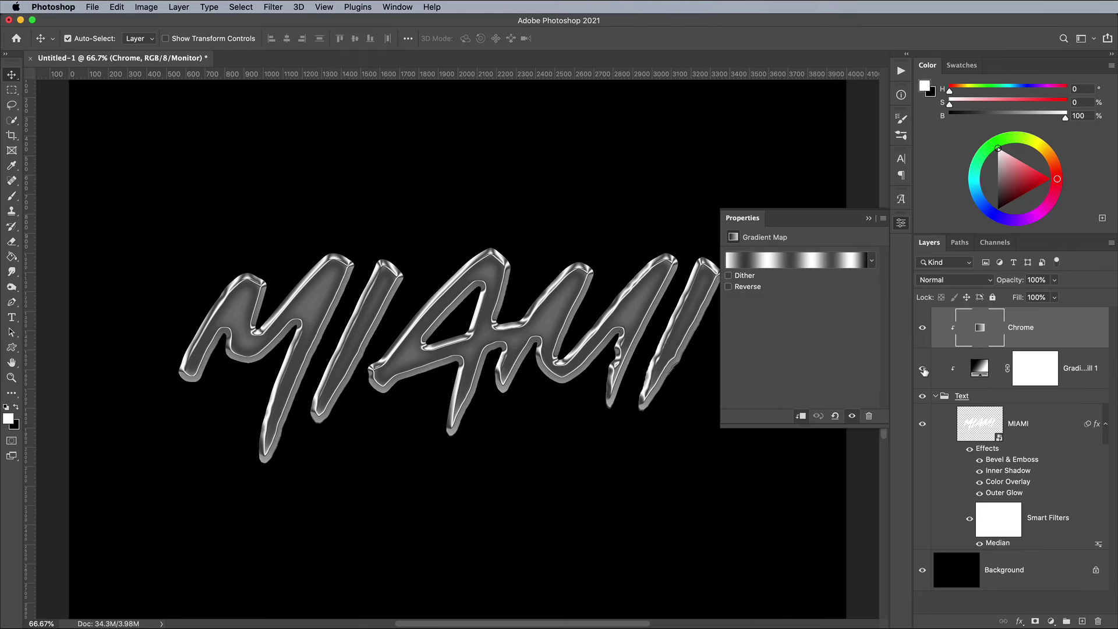
left_click(922, 370)
double_click(977, 370)
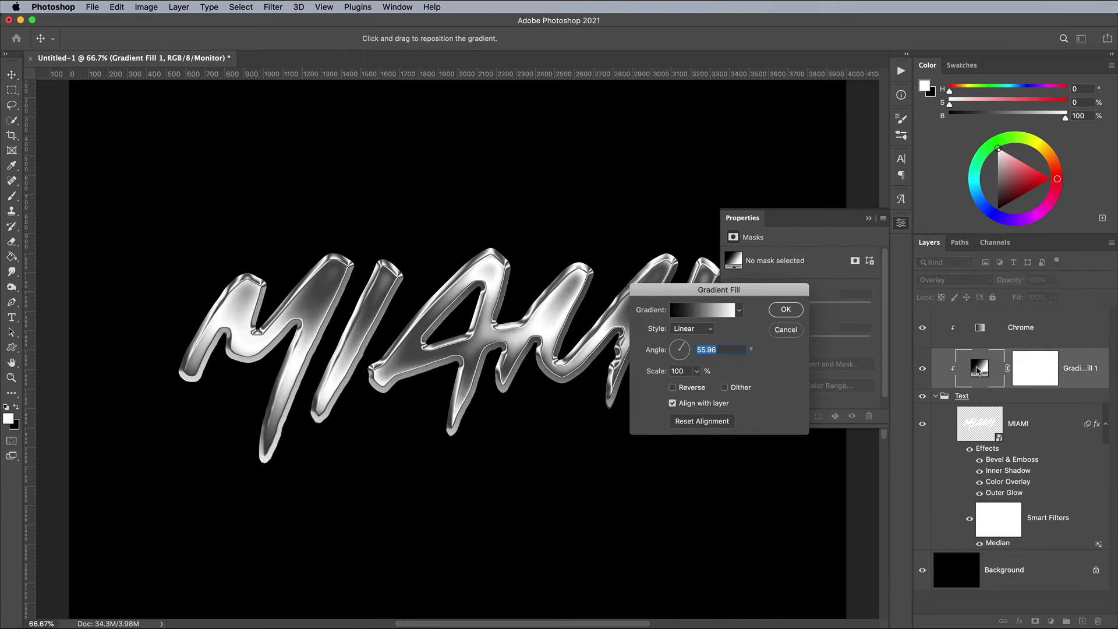
mouse_move(681, 350)
left_mouse_down()
mouse_move(680, 359)
mouse_move(685, 346)
left_mouse_up()
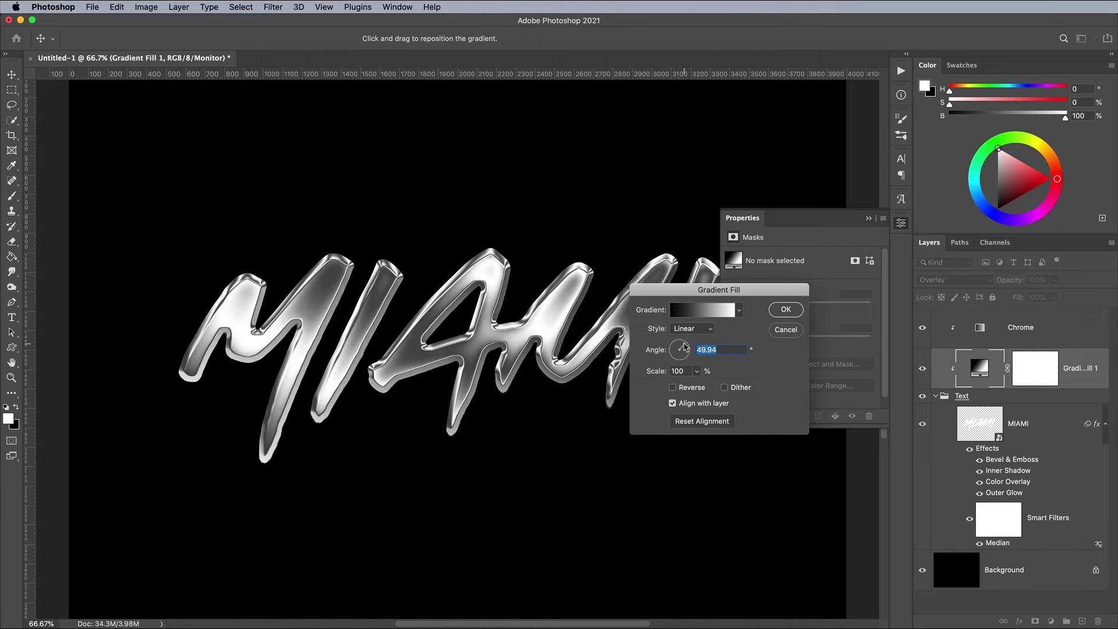
left_click(772, 313)
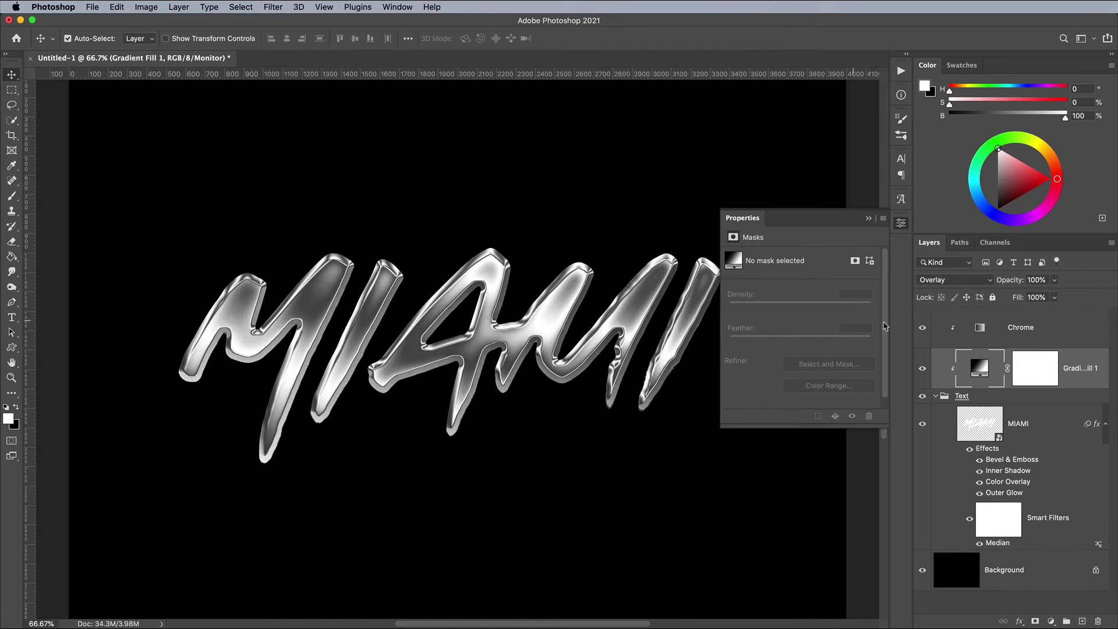
Duplicate the Chrome gradient map, hide the original and rename the copy Blue
left_click(1052, 329)
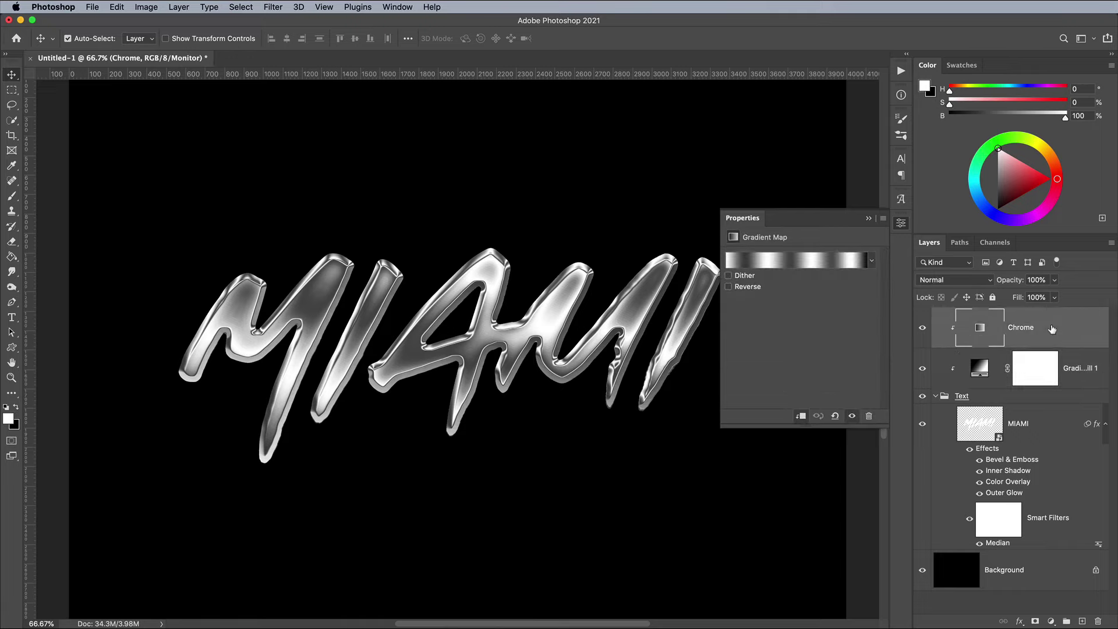
left_click_drag(1045, 325, 1080, 621)
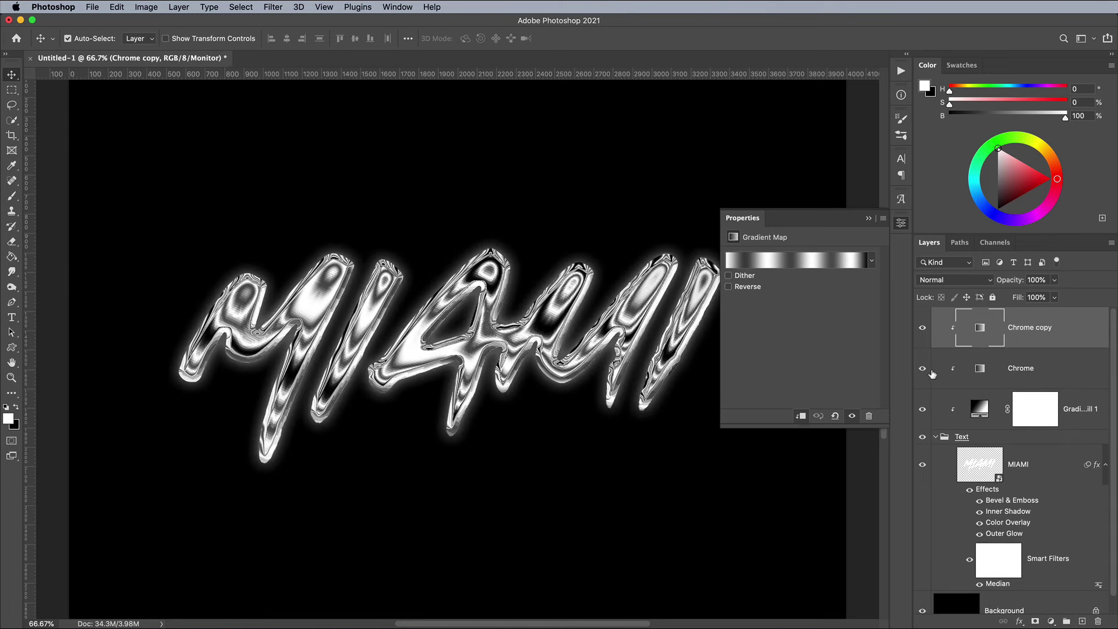
left_click(923, 373)
type("B")
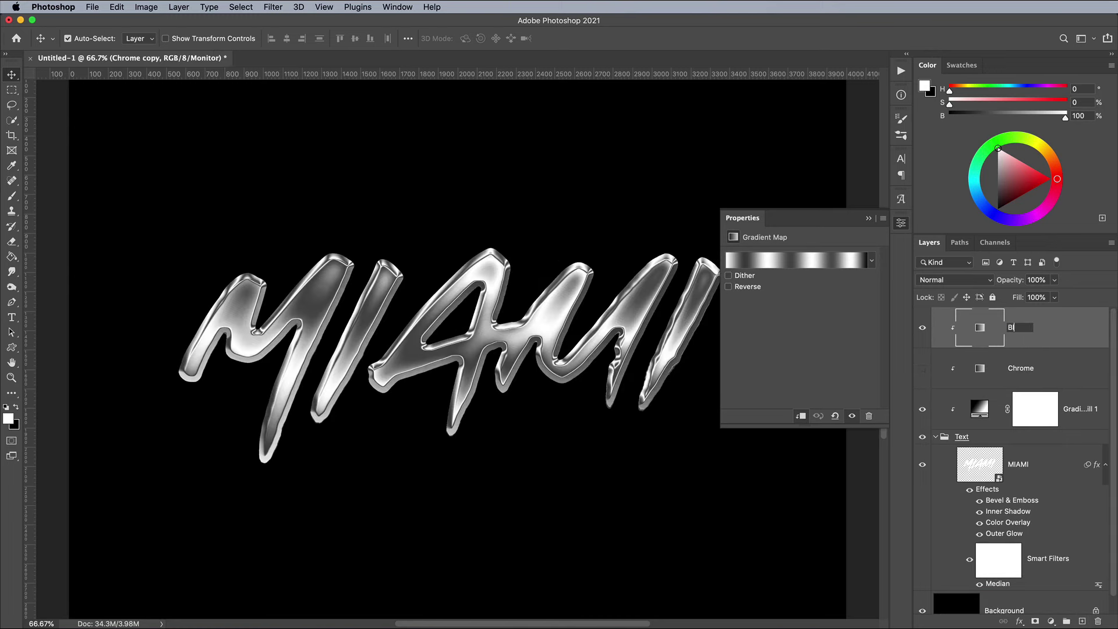
type("lue")
key("Return")
Recolor the first stop of the Blue layer's gradient to pure blue and the stop at 13% to bright cyan
left_click(809, 265)
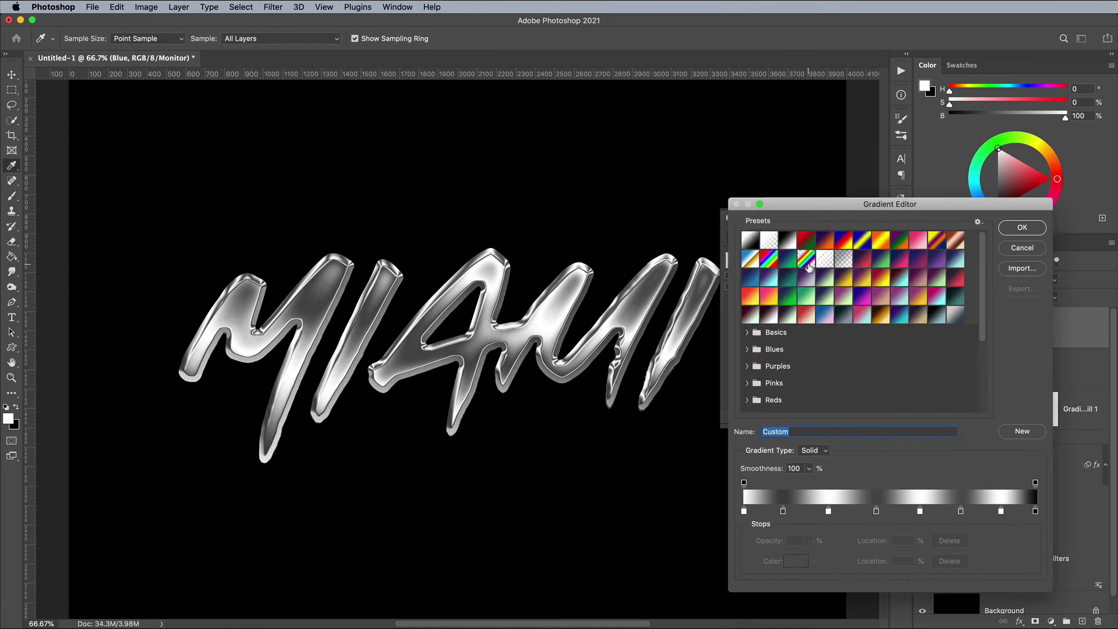
double_click(743, 511)
left_click(866, 399)
left_click(848, 368)
key("Return")
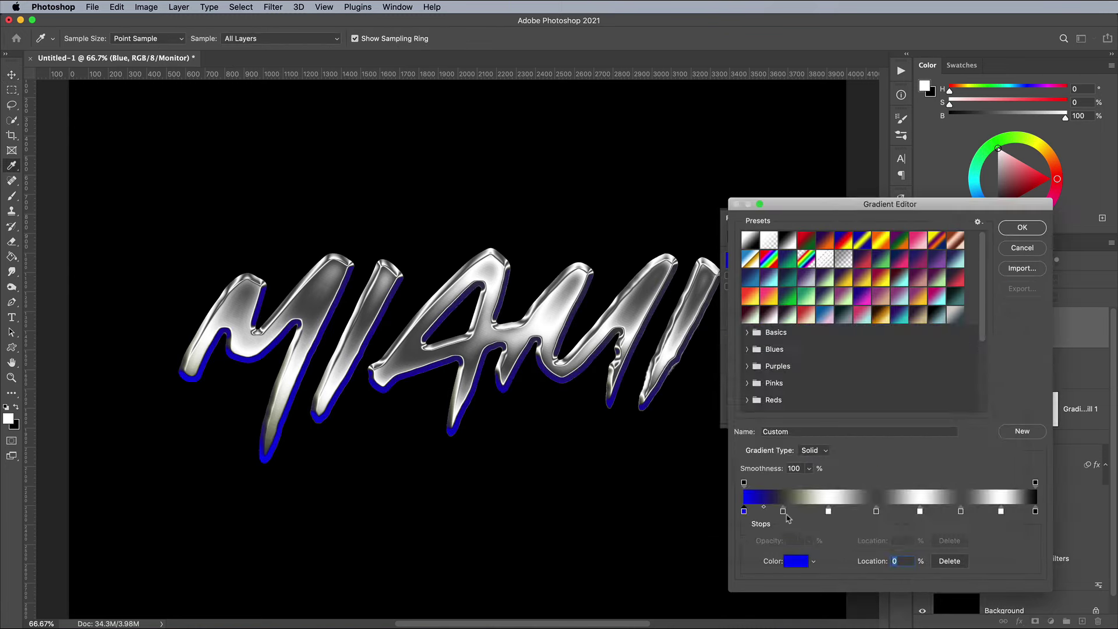
double_click(782, 511)
left_click(867, 423)
left_click(845, 358)
key("Return")
Recolor the Blue gradient's stop at 29% to violet-blue #3807ed and the stop at 46% to magenta
double_click(827, 511)
left_click(865, 395)
left_click(848, 363)
key("Return")
double_click(877, 511)
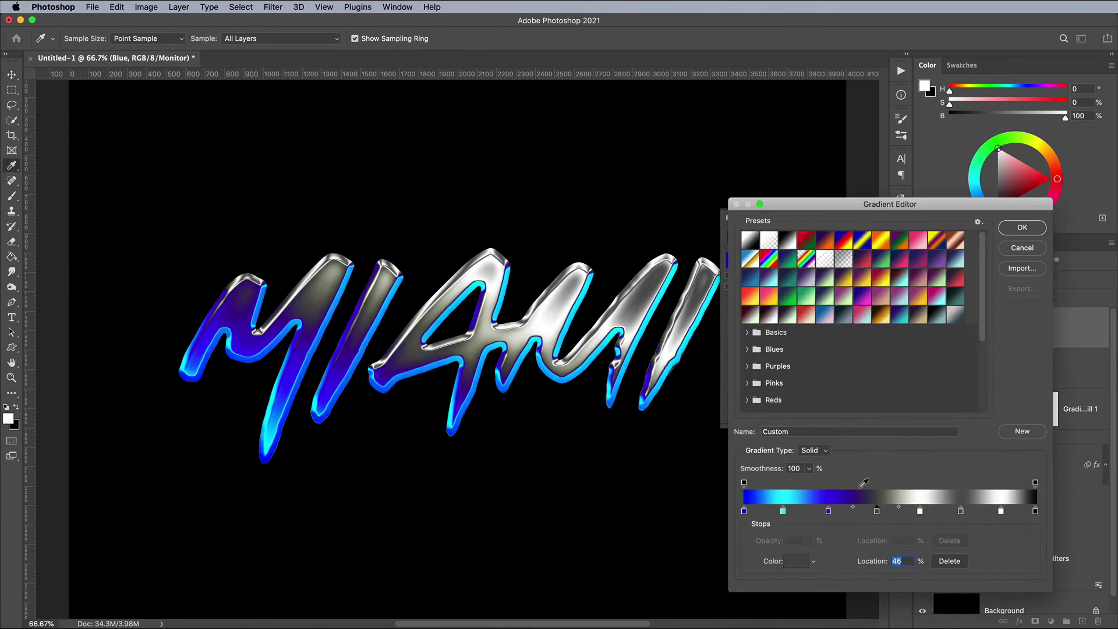
left_click(866, 372)
left_click(842, 364)
key("Return")
Recolor the Blue gradient's stop at 60% to saturated blue and the gray stop at 74% to bright cyan
double_click(920, 512)
left_click(866, 400)
left_click(841, 360)
key("Return")
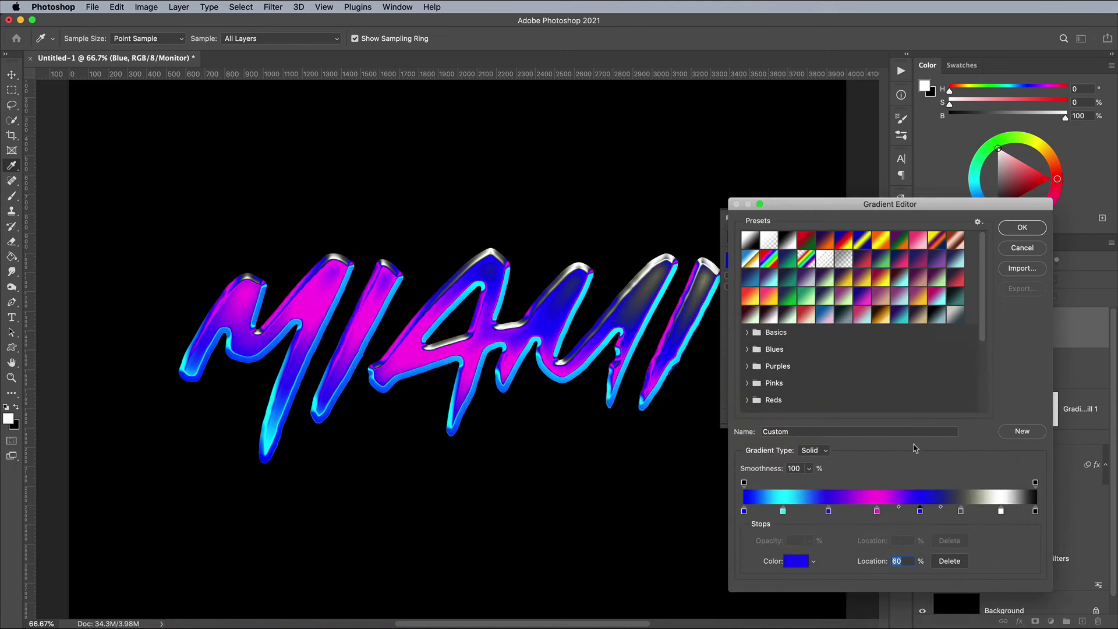
double_click(959, 511)
left_click(865, 422)
left_click(833, 359)
key("Return")
Recolor the white stop near 88% to blue and the black end stop to magenta
double_click(1001, 512)
left_click(865, 397)
left_click(835, 369)
key("Return")
double_click(1035, 511)
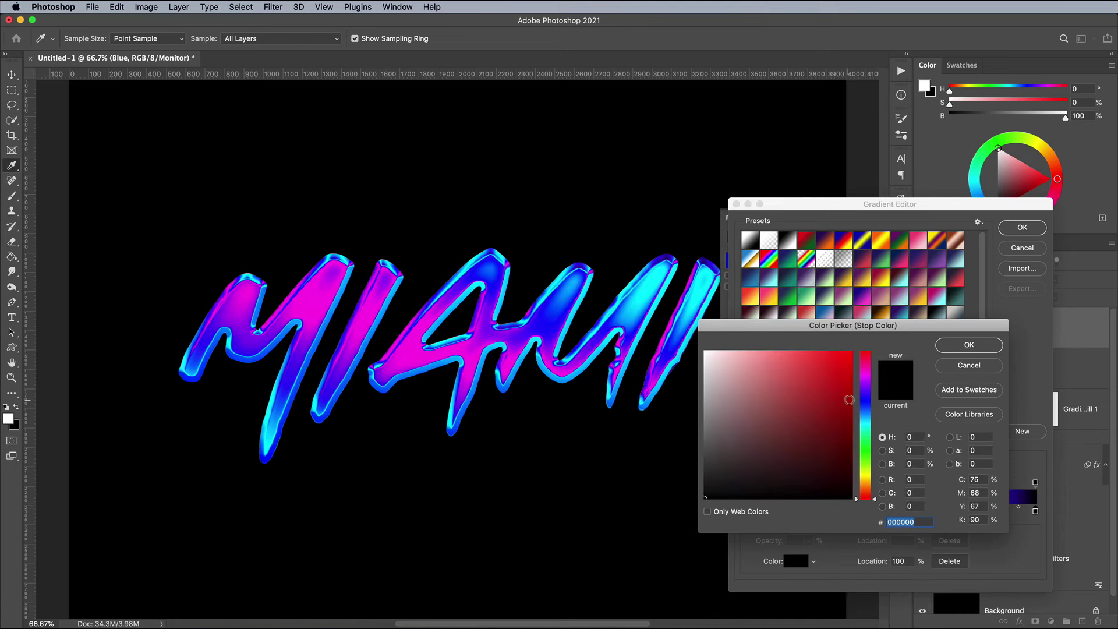
double_click(920, 511)
left_click(842, 402)
left_click(829, 375)
key("Return")
Darken the violet-blue stop at 29% and recolor the start stop to deep violet-blue #4215b3
double_click(828, 512)
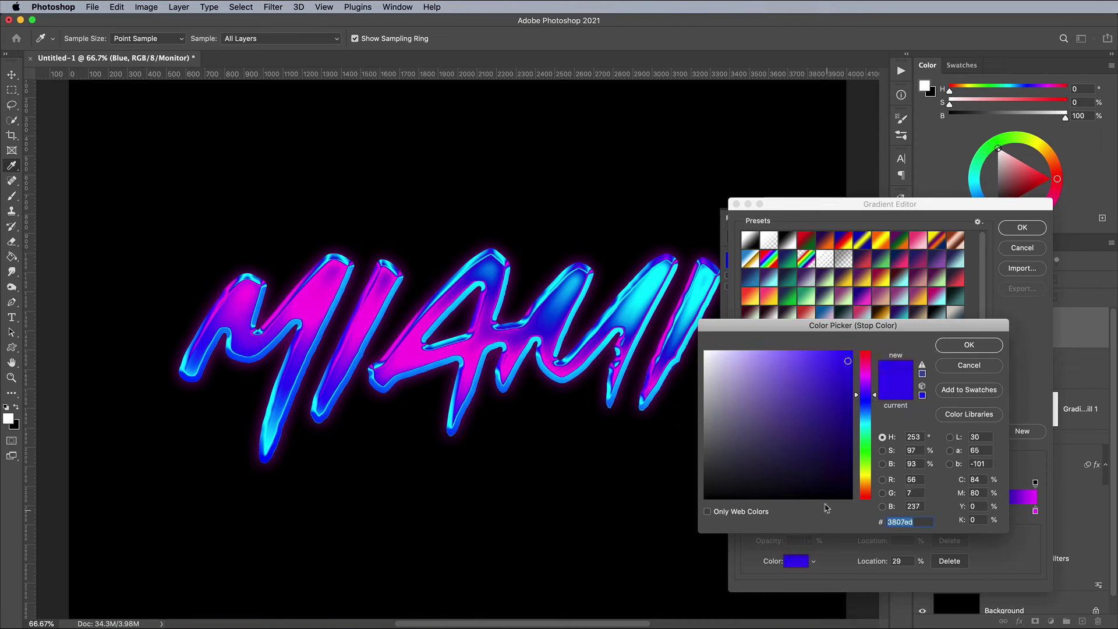
left_click(820, 411)
left_click(969, 344)
double_click(744, 511)
left_click(834, 391)
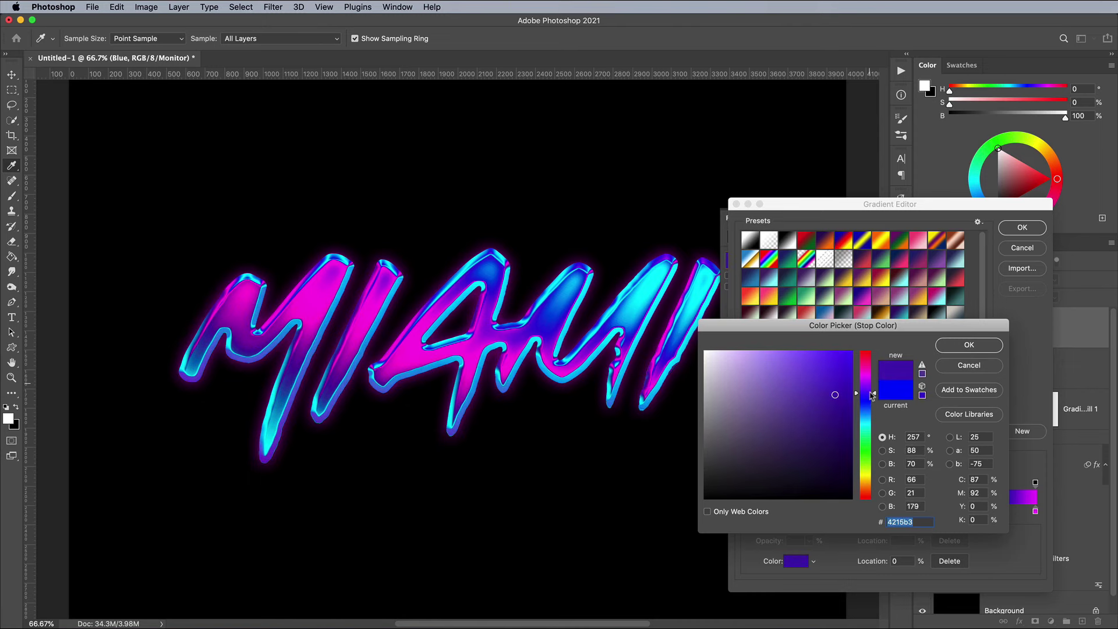
left_click(969, 345)
Move the dark stop at 29% to about 32%, shift the last four stops to about 57, 70, 83 and 94%, and accept the gradient
left_click_drag(828, 511, 838, 512)
left_click_drag(1001, 511, 985, 511)
left_click_drag(961, 511, 909, 511)
left_click_drag(1036, 512, 1018, 511)
key("Return")
Adjust the gradient fill's angle slightly to rebalance the blue, cyan and magenta across the lettering, and collapse the properties
double_click(980, 408)
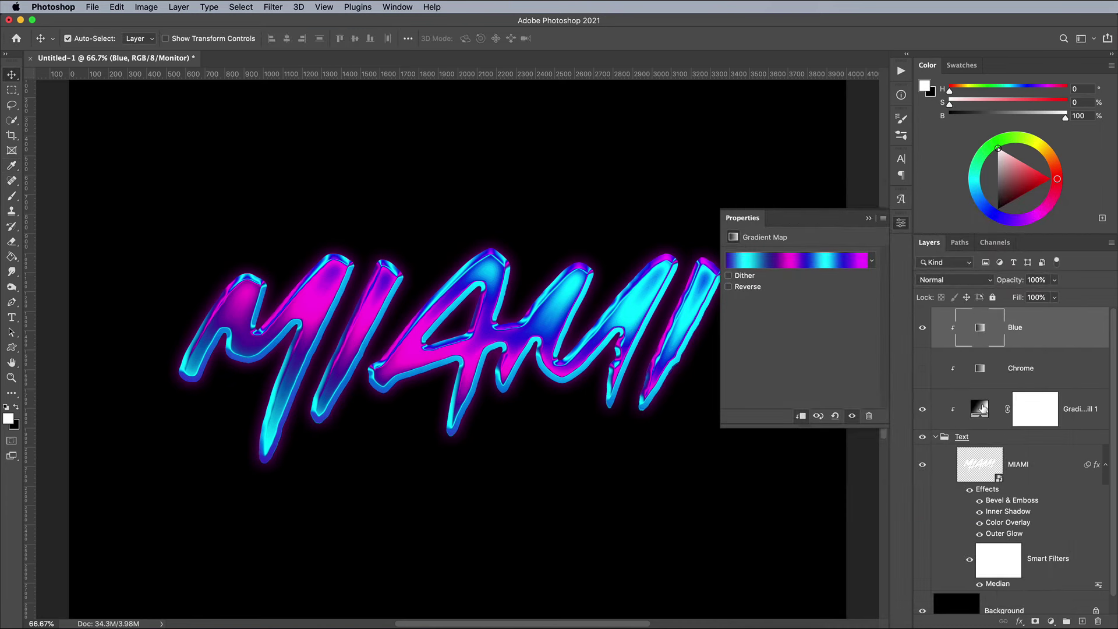
left_click_drag(683, 353, 687, 347)
left_click(786, 309)
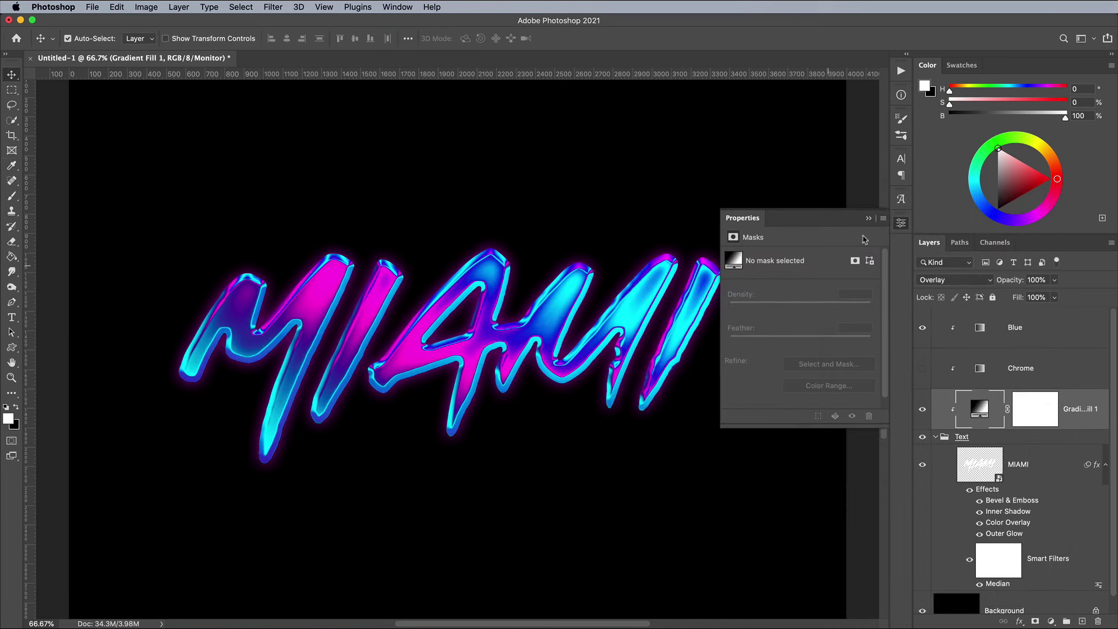
left_click(902, 224)
Duplicate the Blue gradient map, hide the original and rename the copy RAD
left_click(1044, 335)
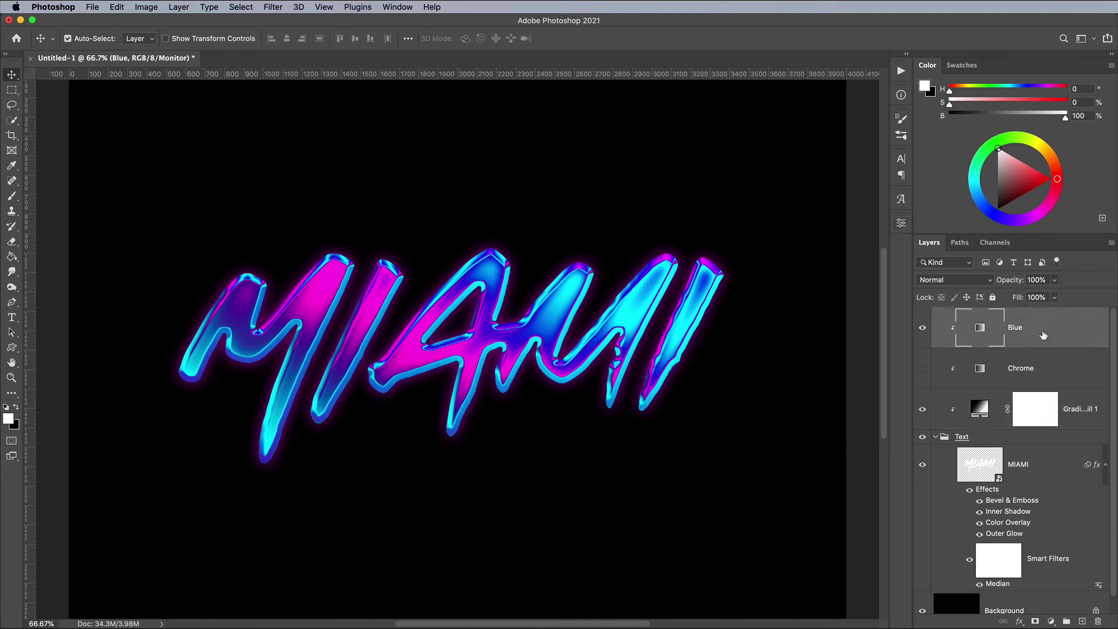
left_click_drag(1042, 328, 1082, 621)
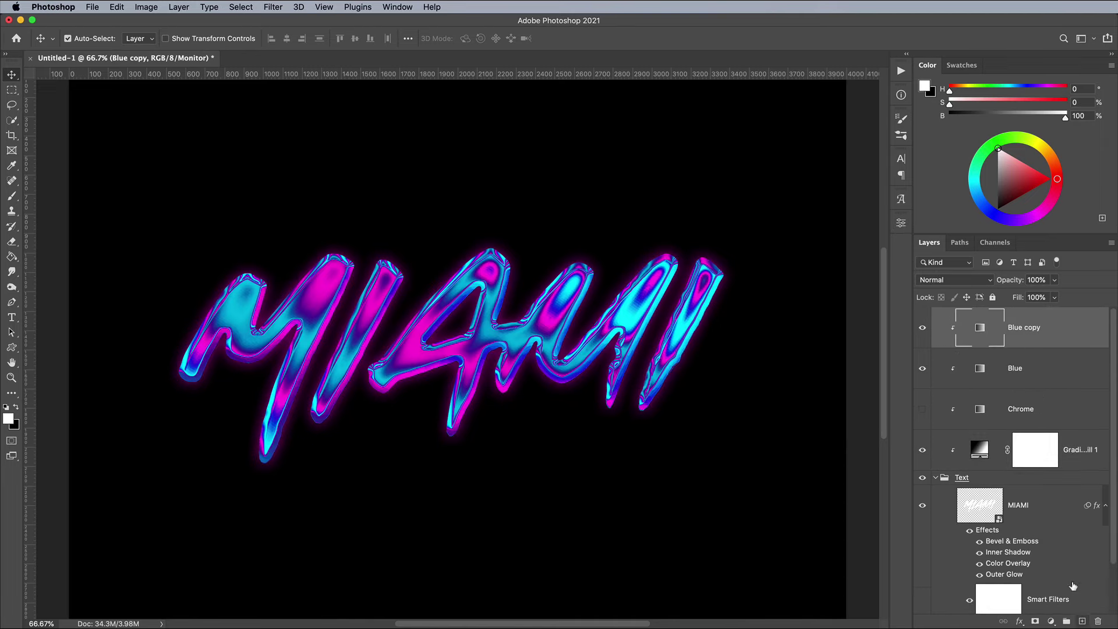
left_click(922, 370)
double_click(1019, 327)
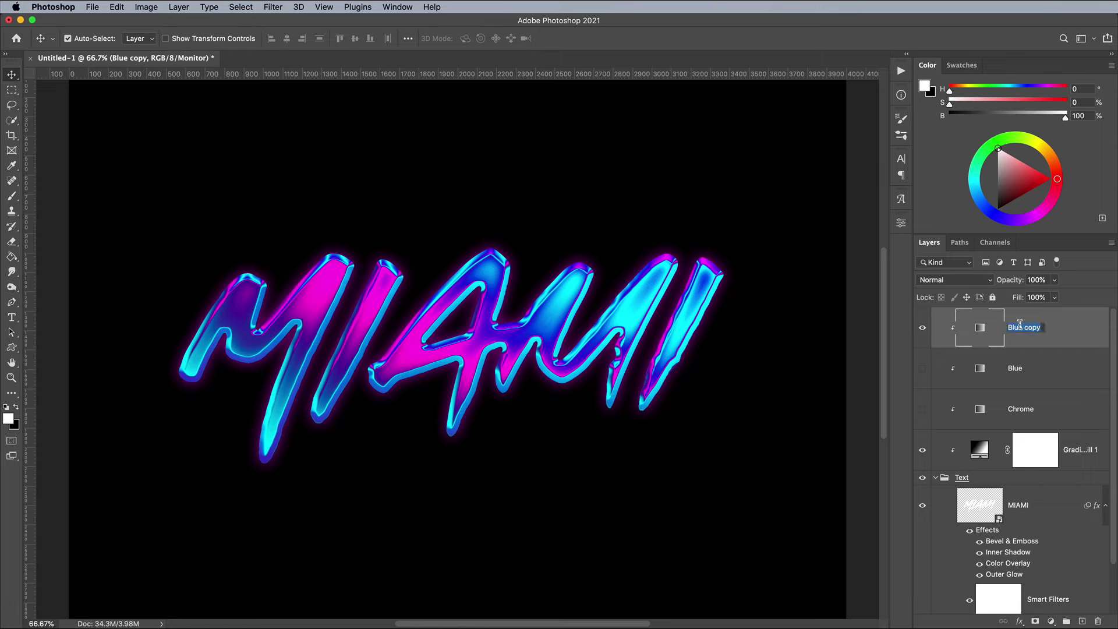
type("RAD")
key("Return")
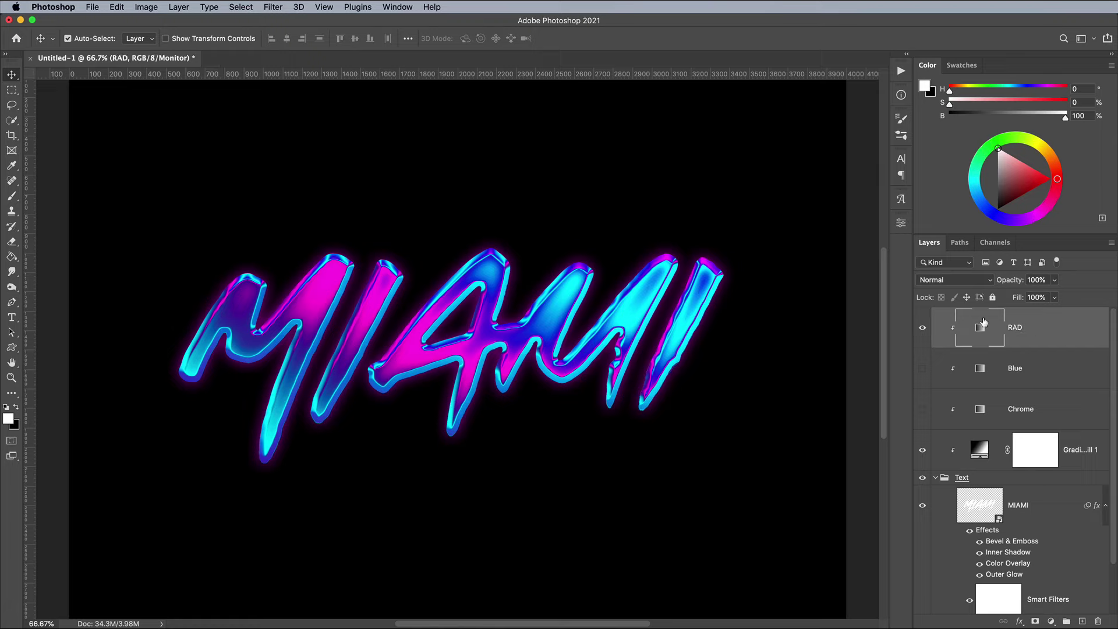
Recolor the RAD gradient's start stop to yellow and its stop at 13% to bright green #15ff3c
left_click(901, 224)
left_click(802, 260)
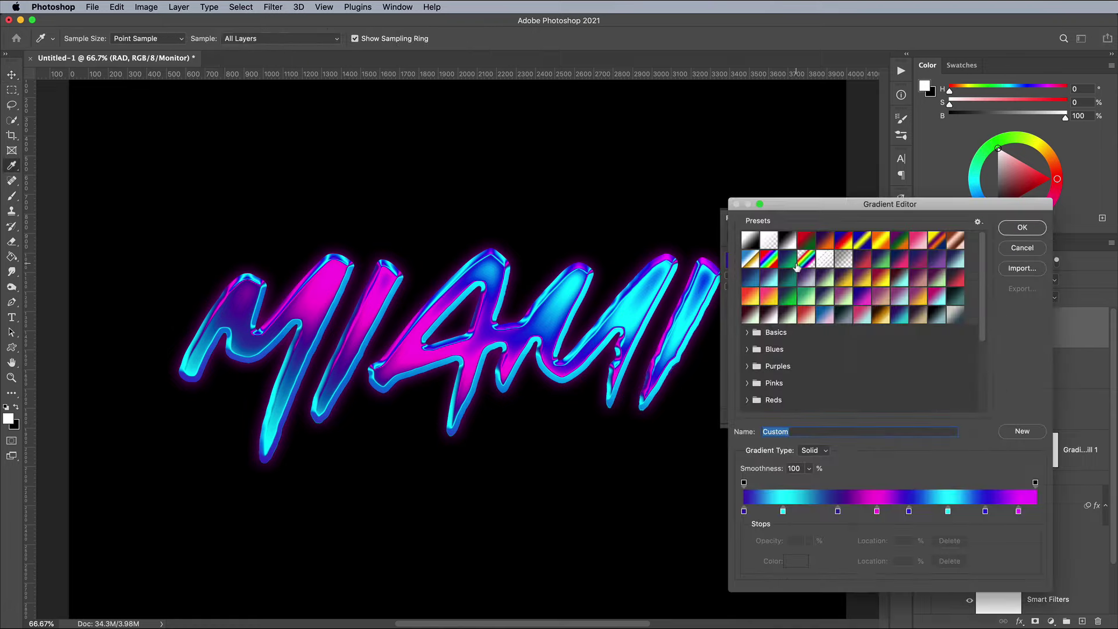
double_click(743, 511)
left_click(863, 475)
left_click(836, 353)
key("Return")
double_click(783, 512)
left_click(864, 445)
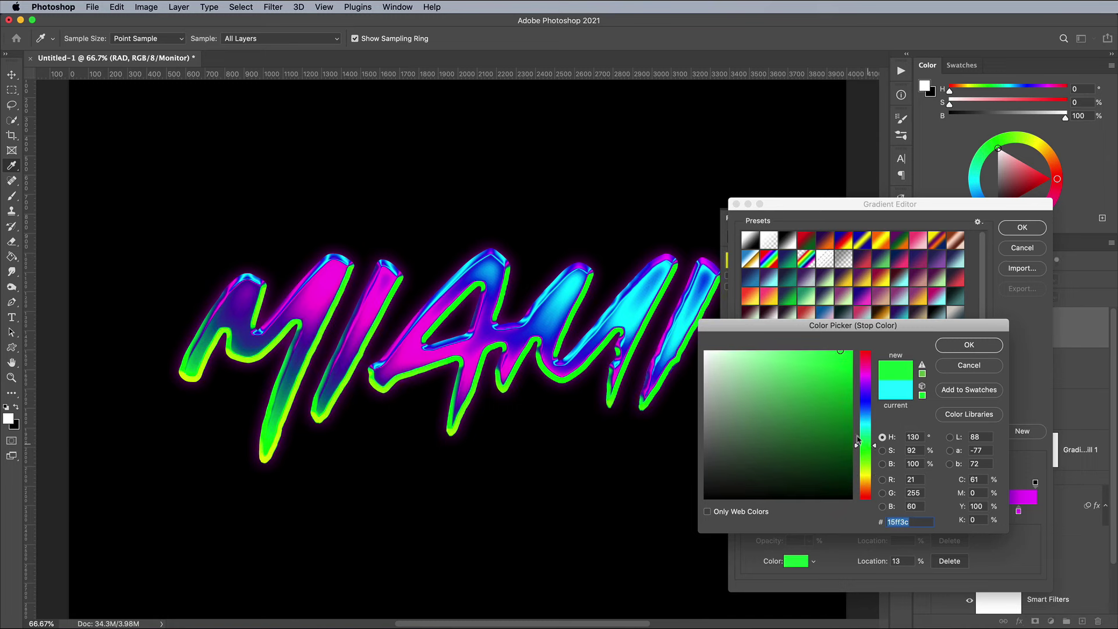
key("Return")
Recolor the RAD gradient's stop at 32% to cyan #05d9ff
double_click(838, 511)
left_click(863, 426)
left_click(840, 355)
left_click_drag(864, 428, 863, 422)
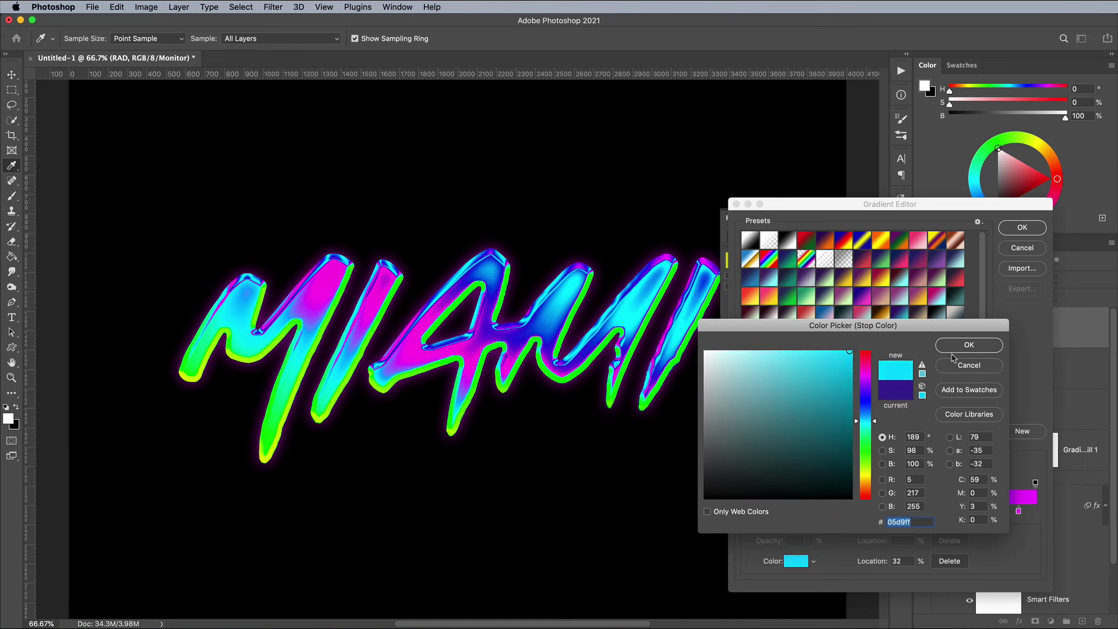
left_click(956, 346)
Nudge the magenta stop to about 47%, move the blue stop beside it to 58% and recolor that one bright yellow
left_click_drag(878, 511, 914, 511)
double_click(913, 511)
left_click(864, 474)
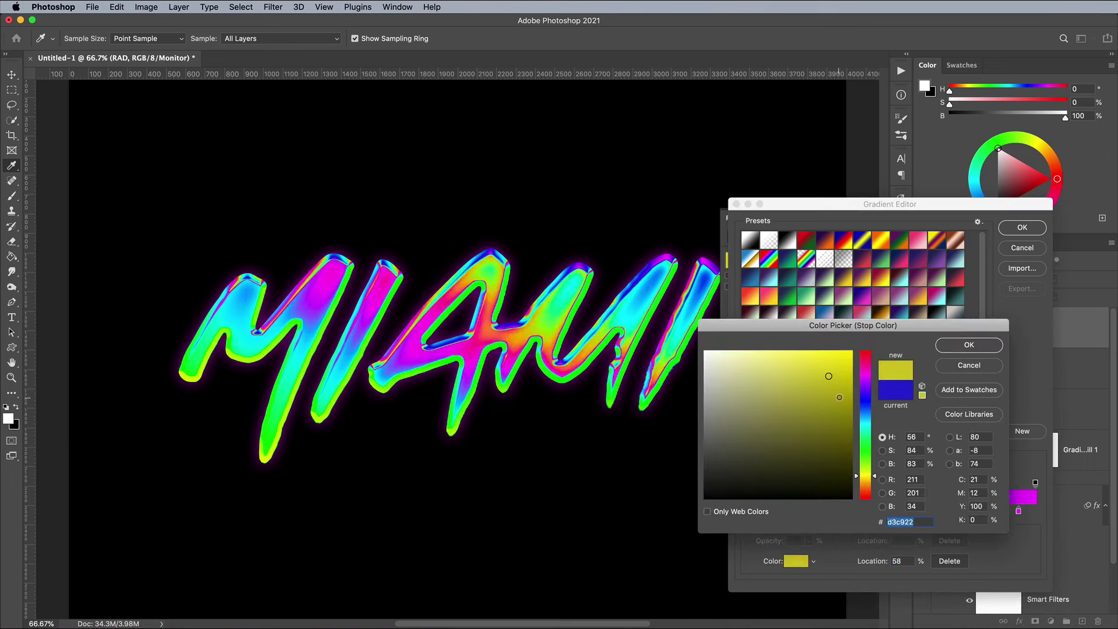
left_click(851, 351)
key("Return")
Recolor the RAD gradient's stop at 70% to bright green and the stop near 83% to cyan
double_click(948, 511)
left_click(863, 449)
key("Return")
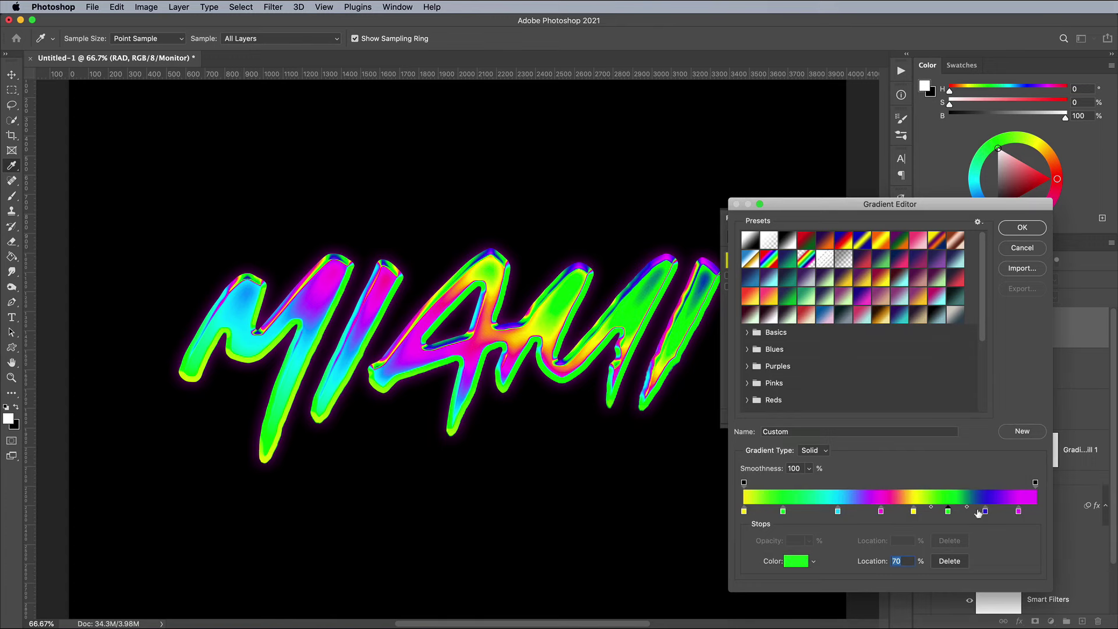
double_click(986, 511)
left_click(864, 423)
left_click(838, 353)
key("Return")
Respace the RAD stops to about 22% cyan, 41% magenta, 69% yellow, 83% green, 92% cyan and 100% magenta, and accept the gradient
left_click_drag(1019, 510, 1035, 511)
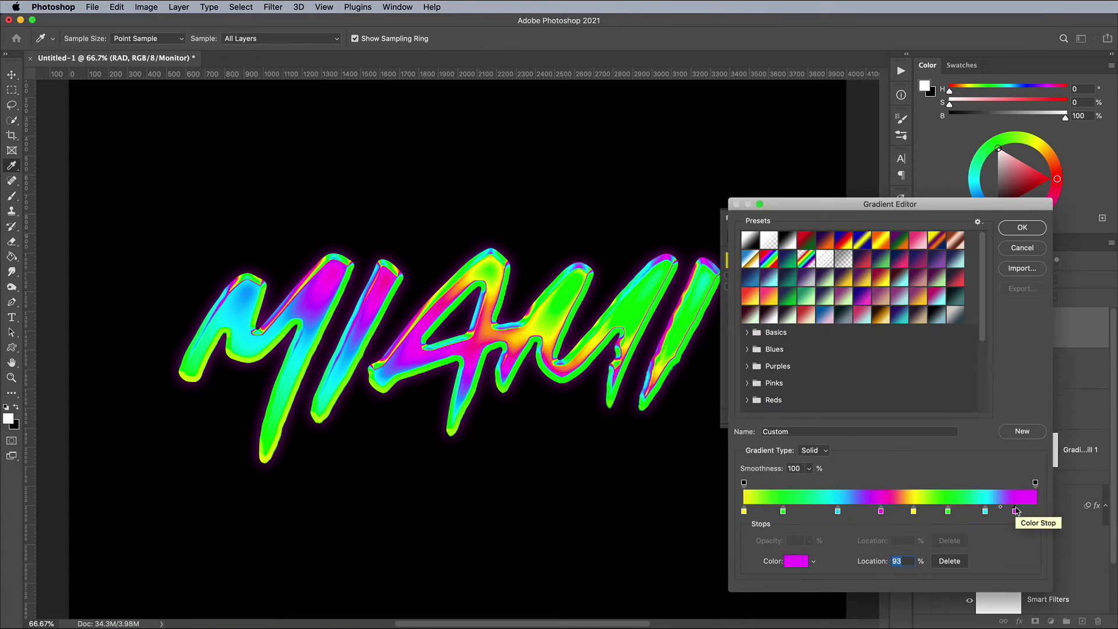
left_click_drag(837, 511, 863, 511)
left_click_drag(913, 511, 910, 512)
left_click_drag(985, 511, 934, 511)
key("super+z")
mouse_move(998, 512)
left_mouse_down()
mouse_move(1012, 511)
mouse_move(984, 511)
left_mouse_up()
left_click_drag(933, 512, 948, 511)
mouse_move(782, 511)
left_mouse_down()
mouse_move(795, 511)
mouse_move(772, 512)
mouse_move(782, 511)
left_mouse_up()
left_click_drag(819, 512, 806, 513)
left_click_drag(949, 512, 944, 511)
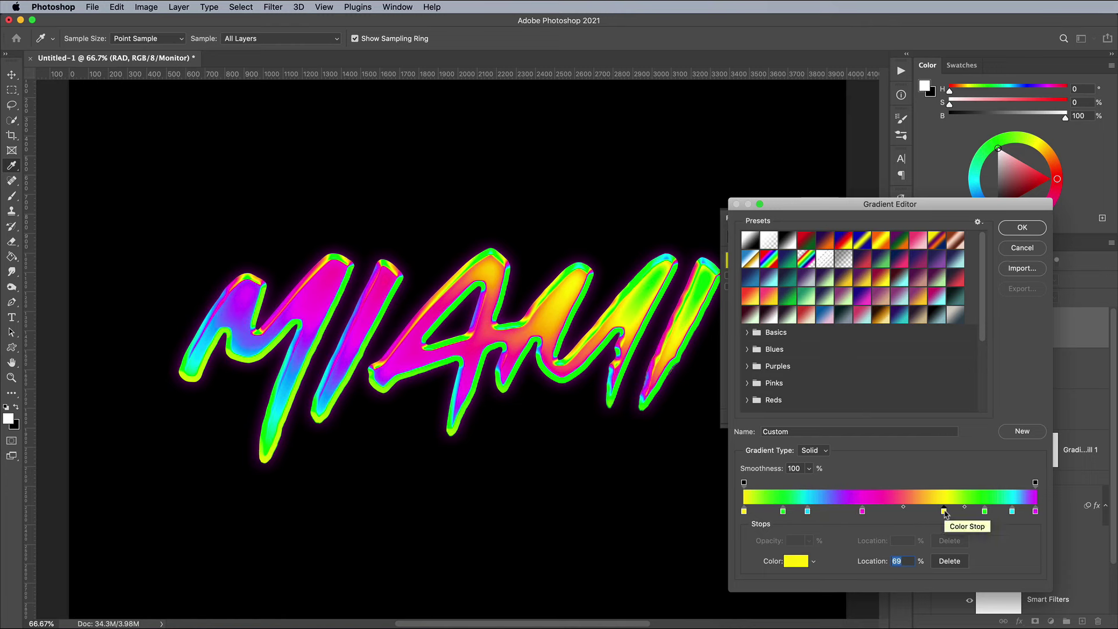
left_click(1021, 227)
Rotate the gradient fill's angle to redistribute the RAD colors across the lettering, and accept it
double_click(979, 449)
left_click_drag(681, 343, 677, 354)
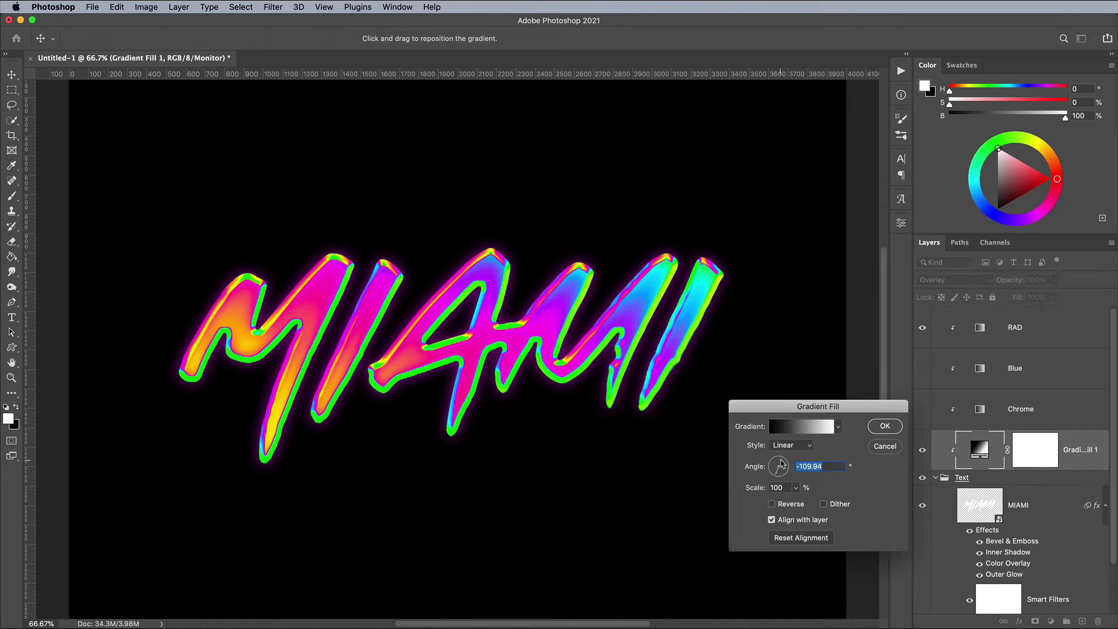
left_click_drag(775, 468, 780, 458)
key("Return")
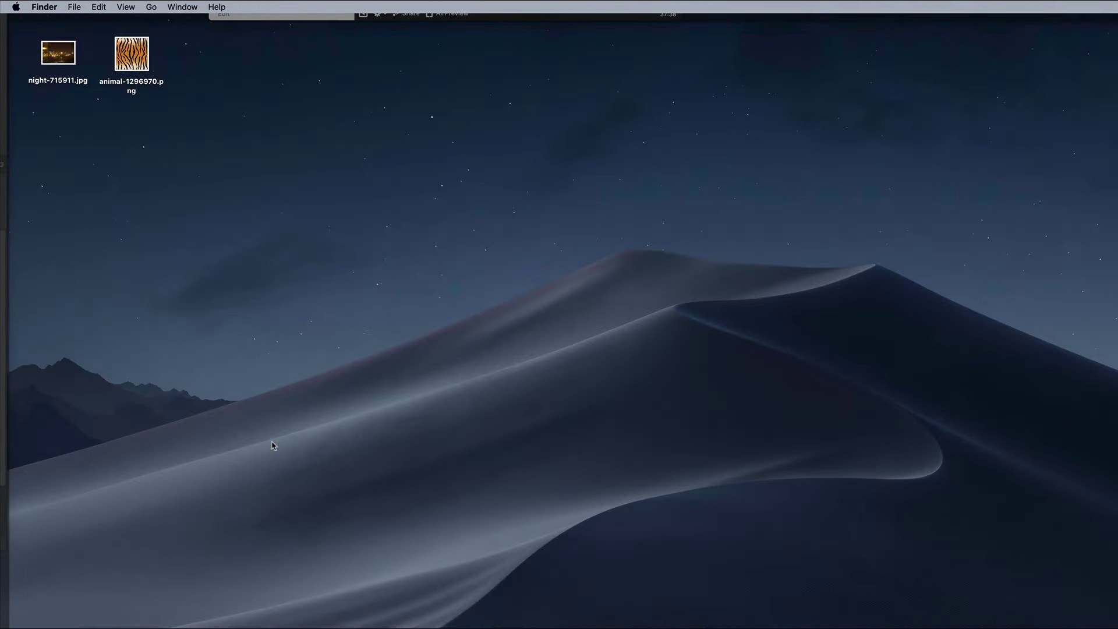
Open night-715911.jpg from the desktop with Adobe Photoshop 2021
right_click(64, 60)
mouse_move(116, 72)
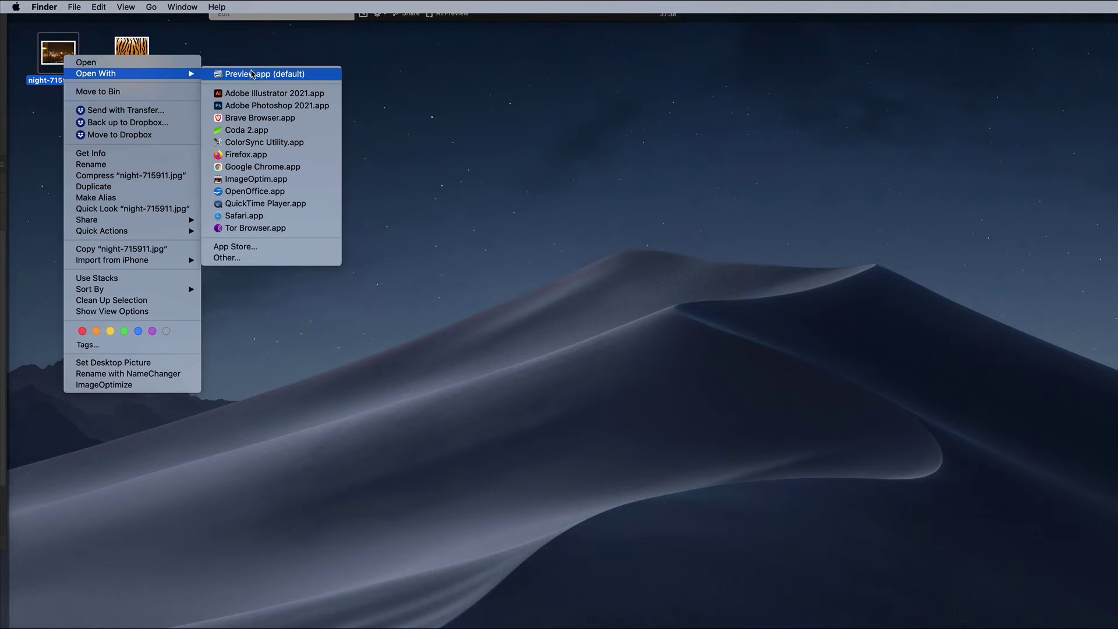
left_click(258, 105)
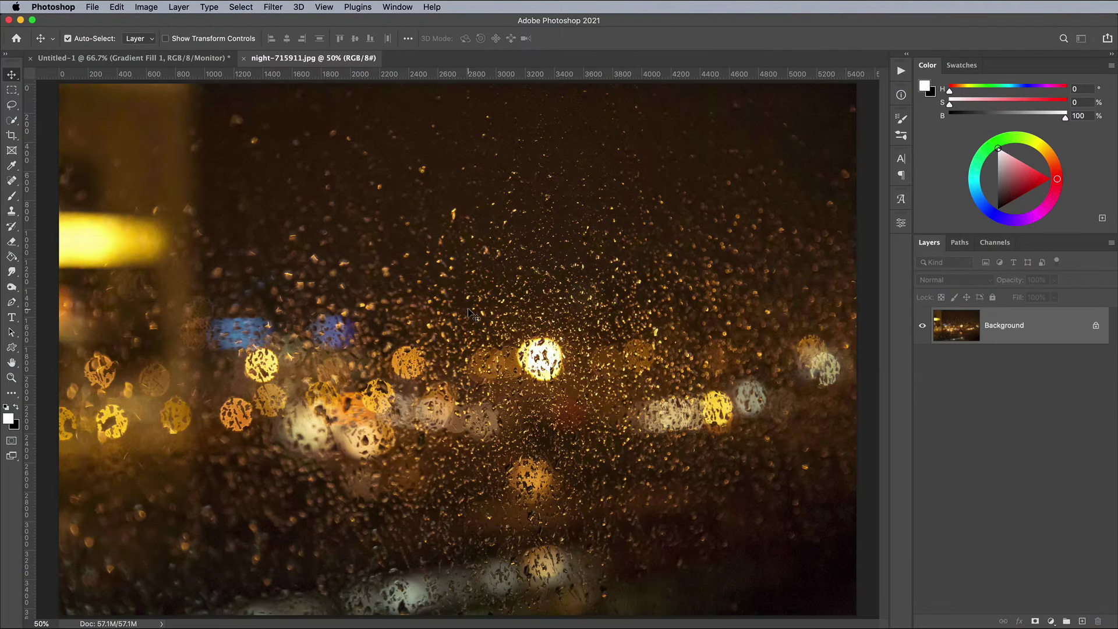
Copy the entire night-715911.jpg photo and close its document
left_click(241, 7)
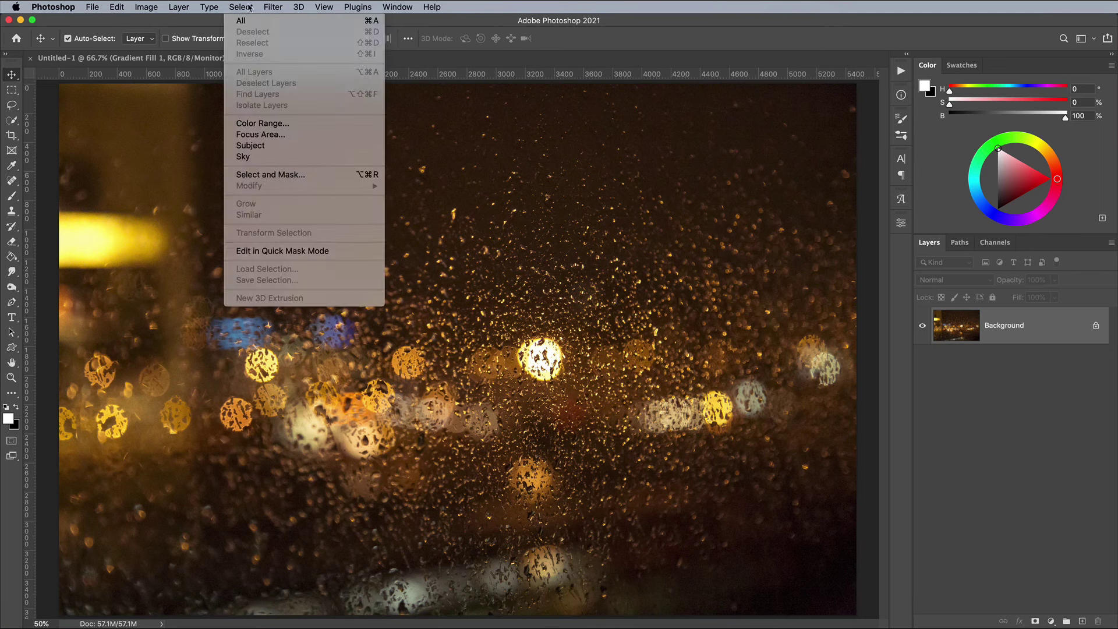
left_click(240, 18)
left_click(116, 7)
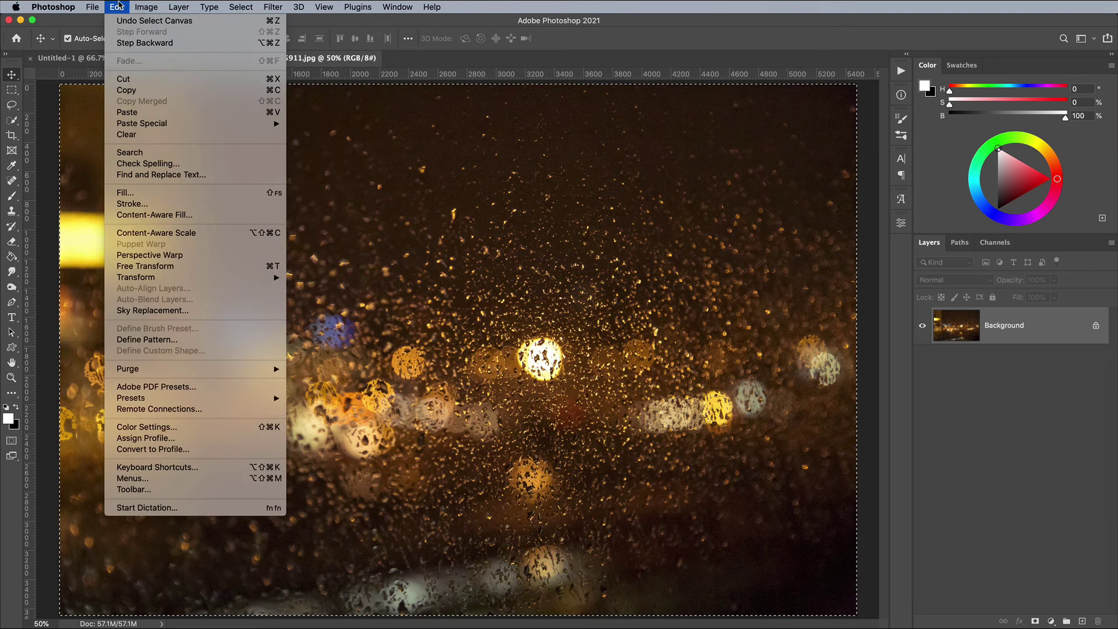
left_click(134, 92)
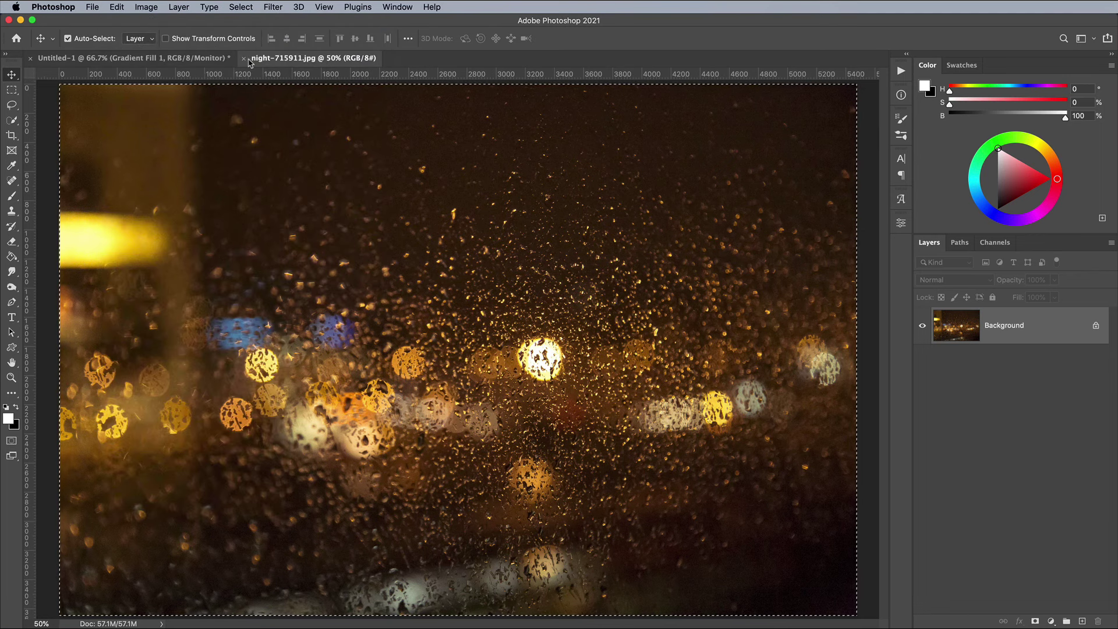
left_click(244, 58)
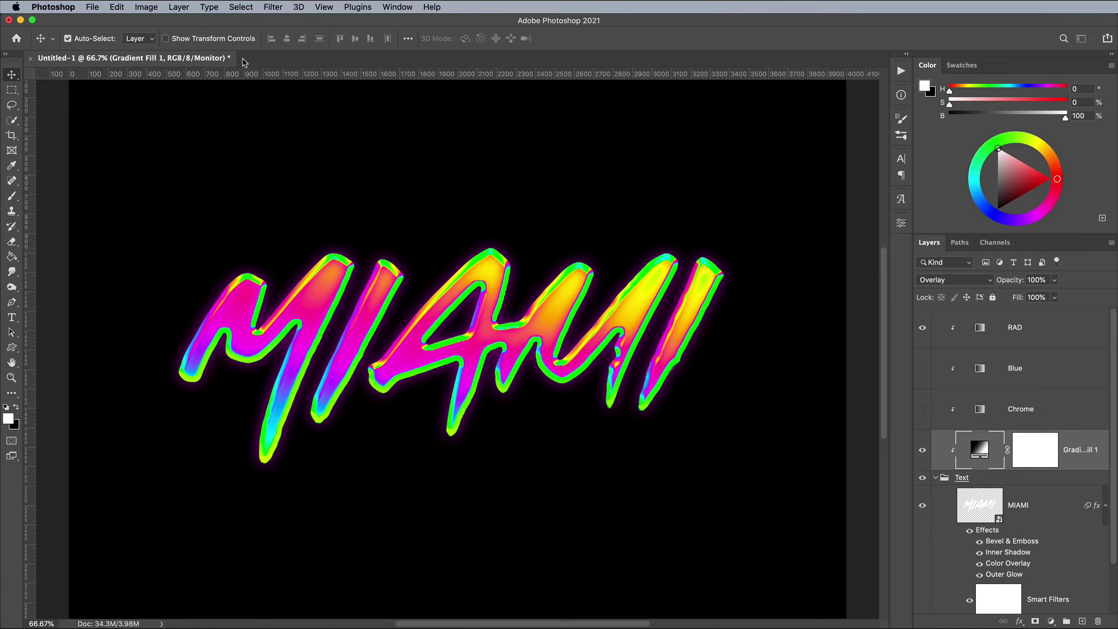
Paste the night photo above the RAD layer and reposition it to cover the whole canvas
left_click(1037, 329)
left_click(124, 7)
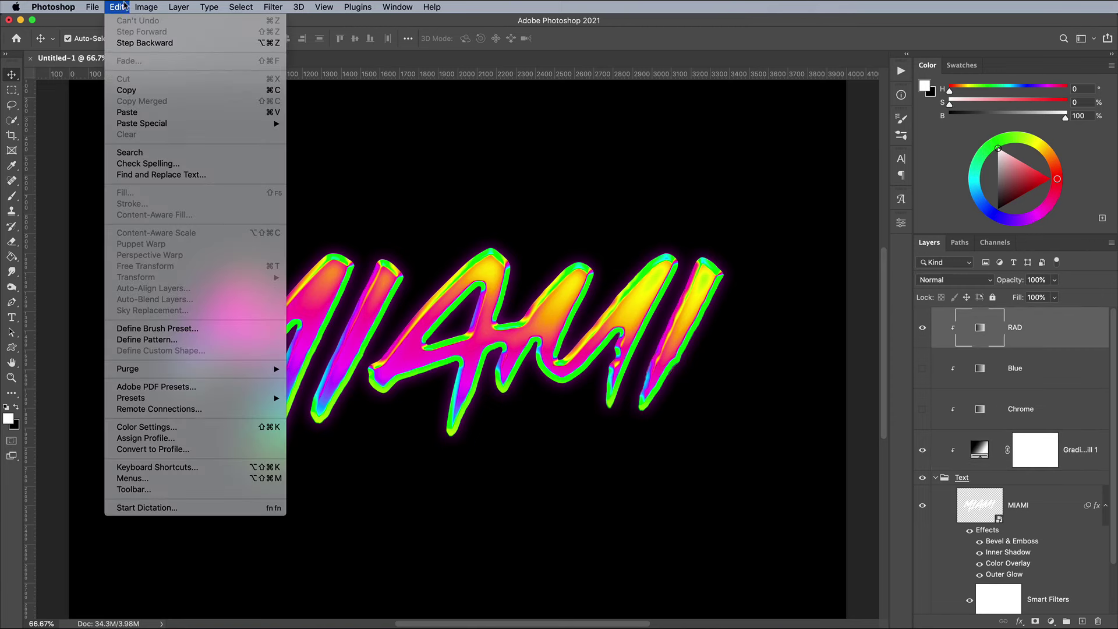
left_click(139, 113)
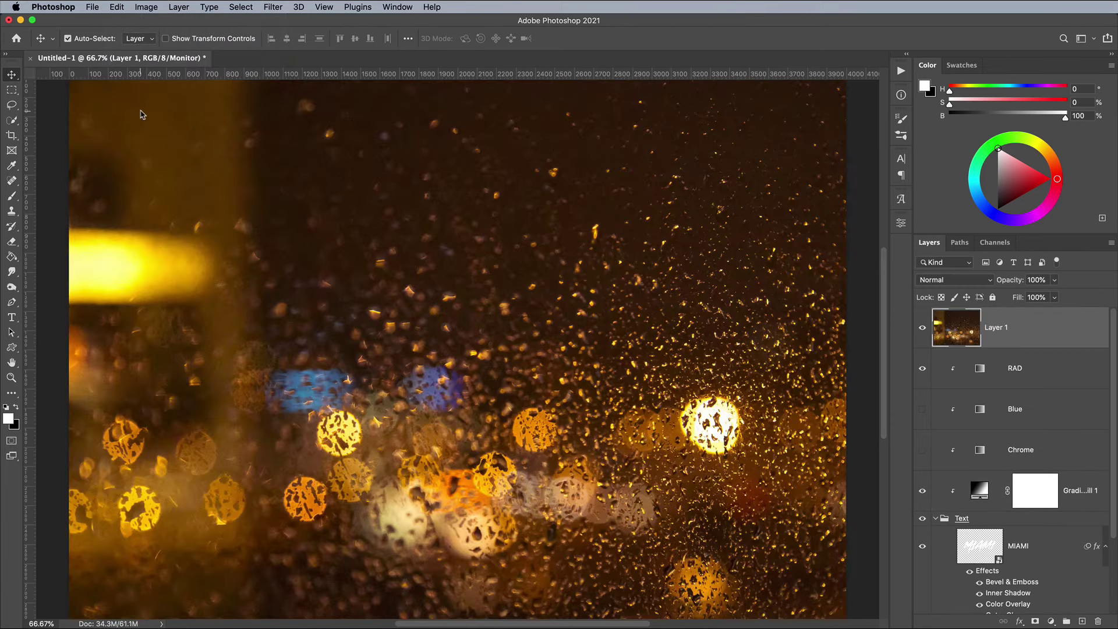
key("super+minus")
left_click_drag(521, 325, 407, 237)
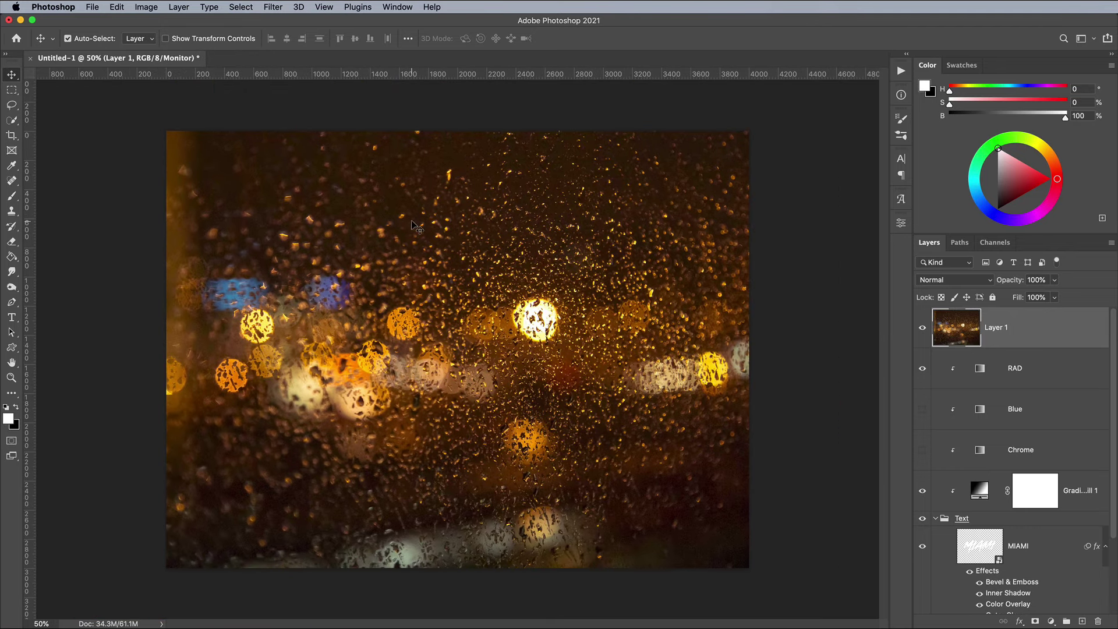
Convert the photo layer for smart filters and desaturate it with Hue/Saturation at -100 saturation
left_click(275, 6)
left_click(294, 36)
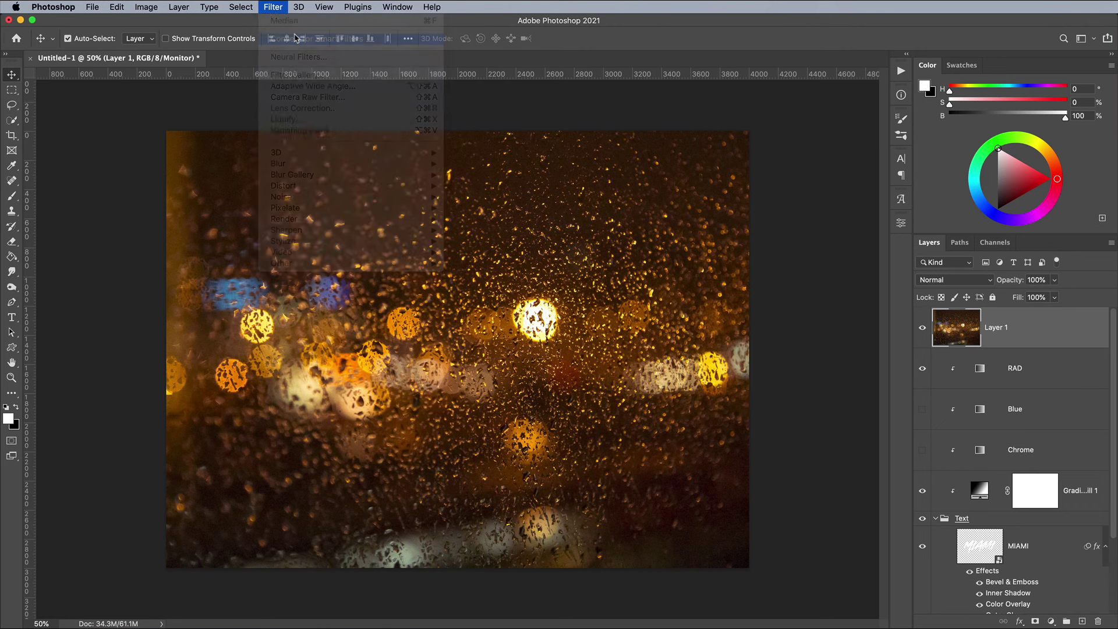
left_click(145, 7)
mouse_move(154, 39)
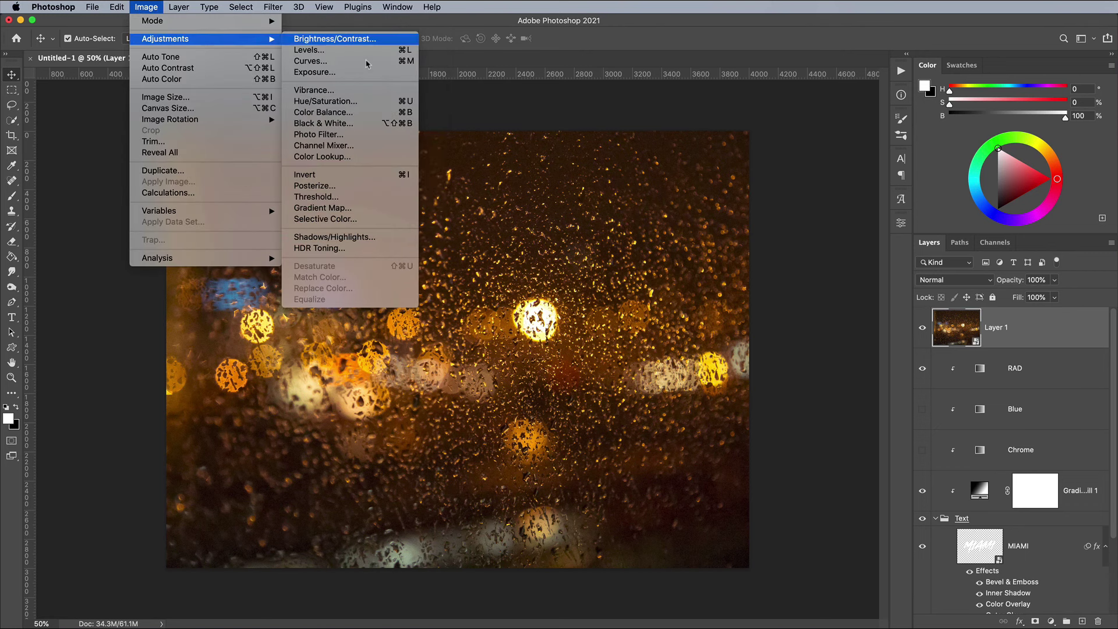
left_click(379, 124)
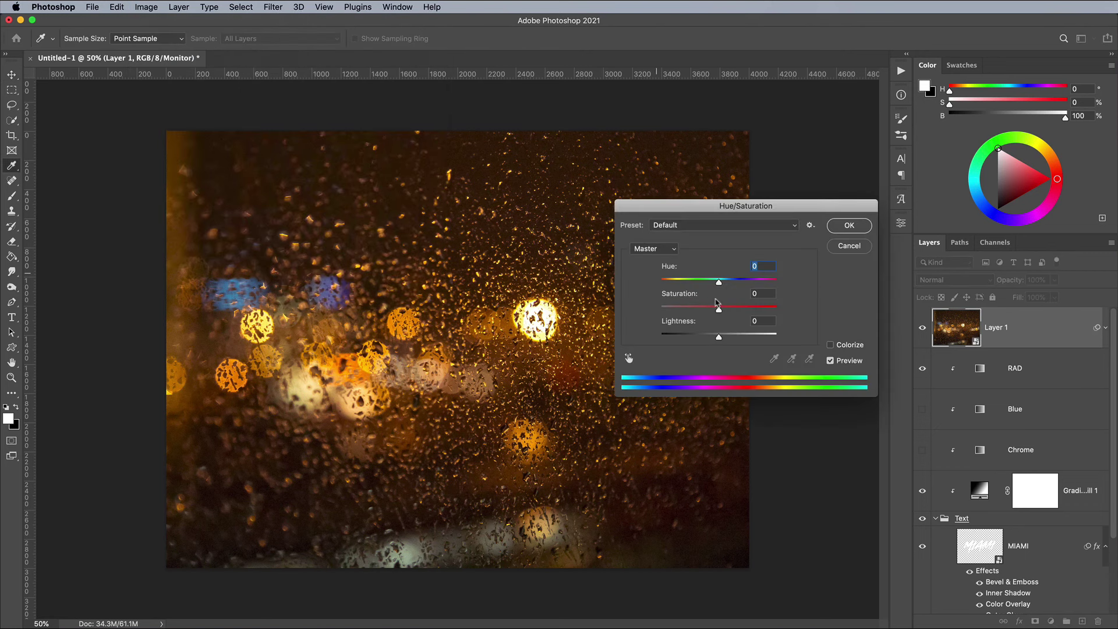
left_click_drag(721, 312, 635, 307)
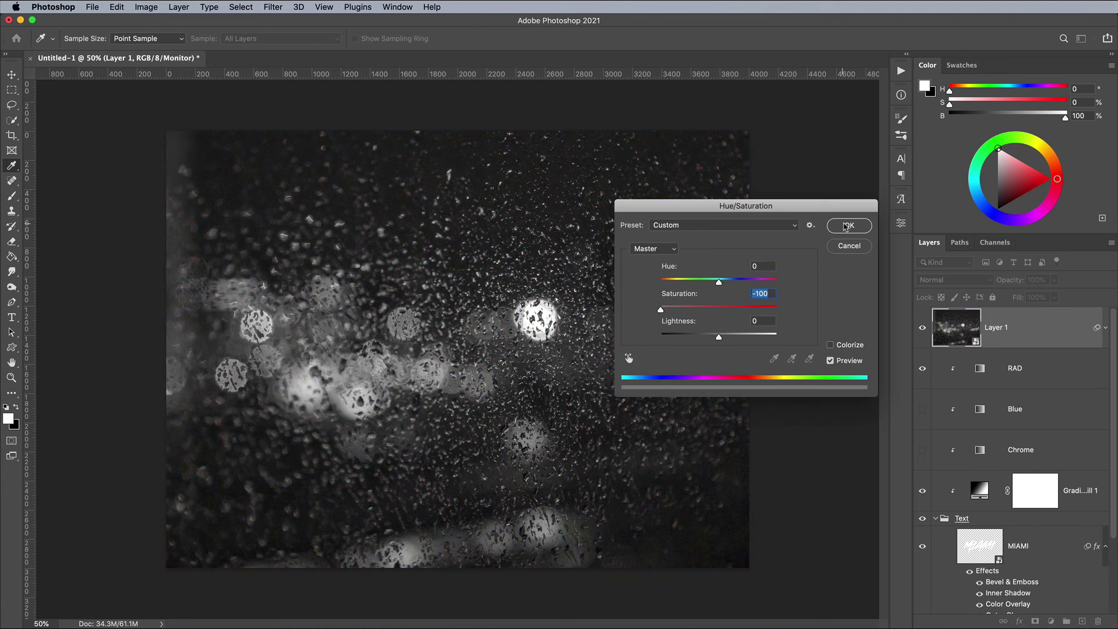
left_click(846, 227)
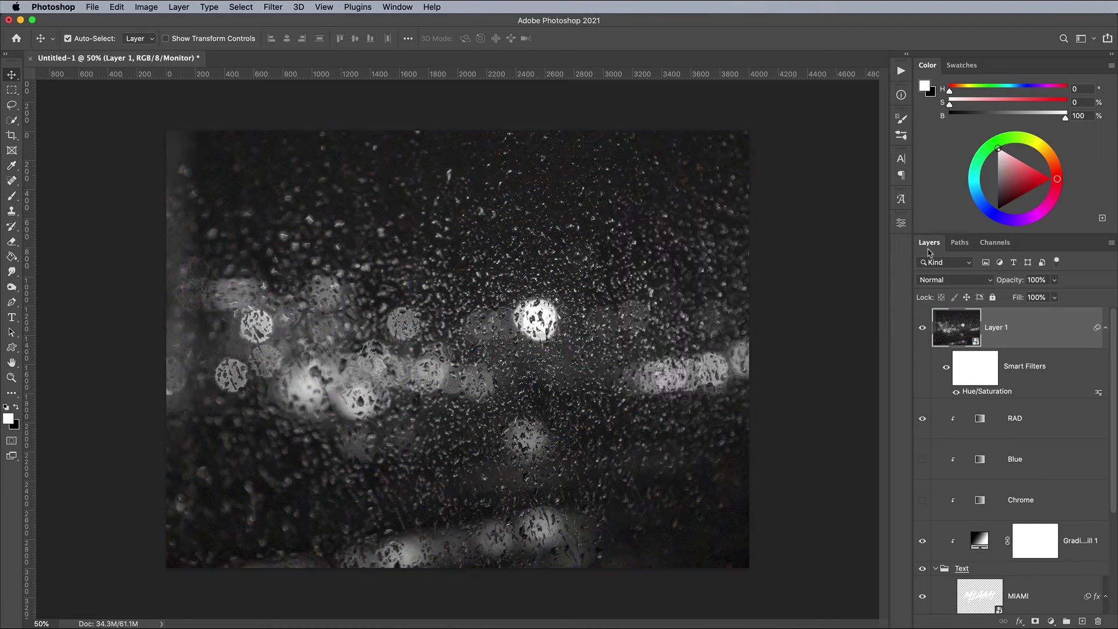
Set the night photo layer's blend mode to Overlay
left_click(958, 280)
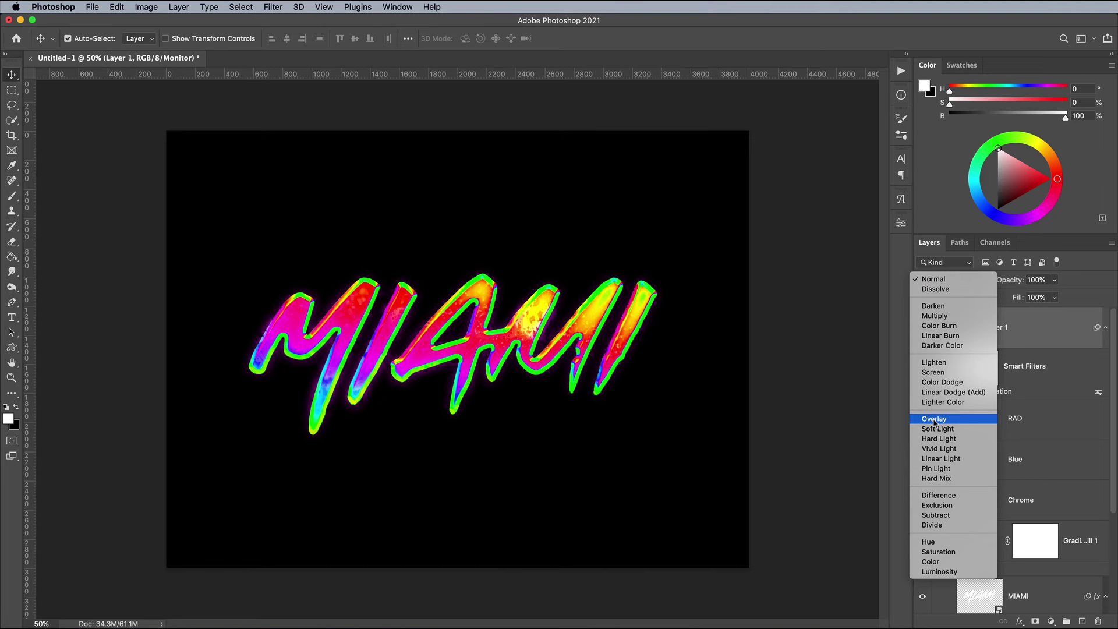
left_click(934, 419)
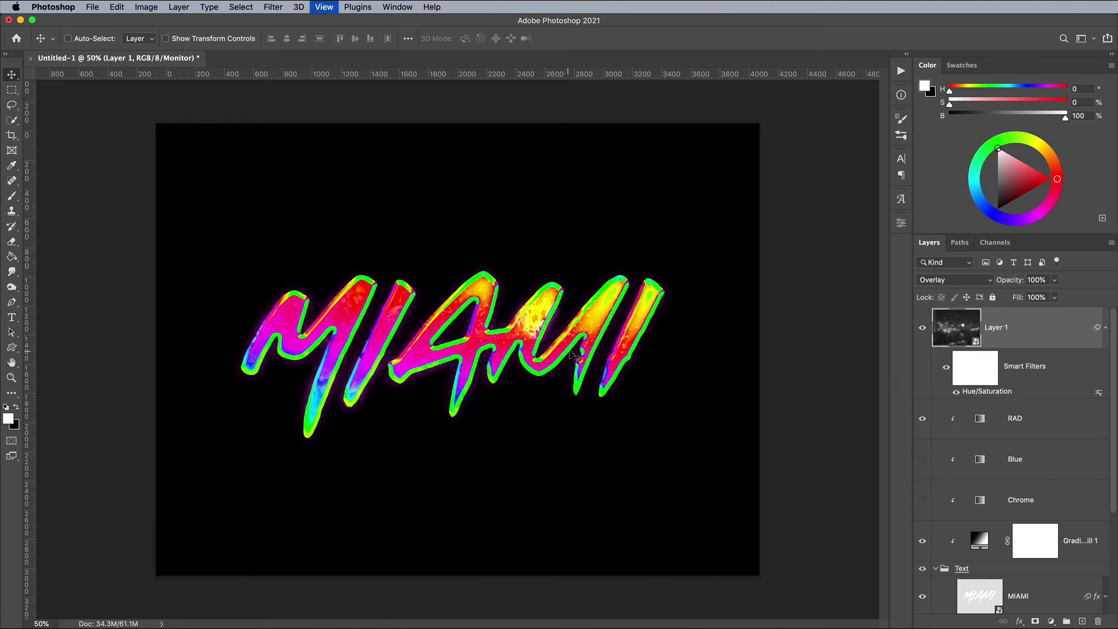
key("super+equal")
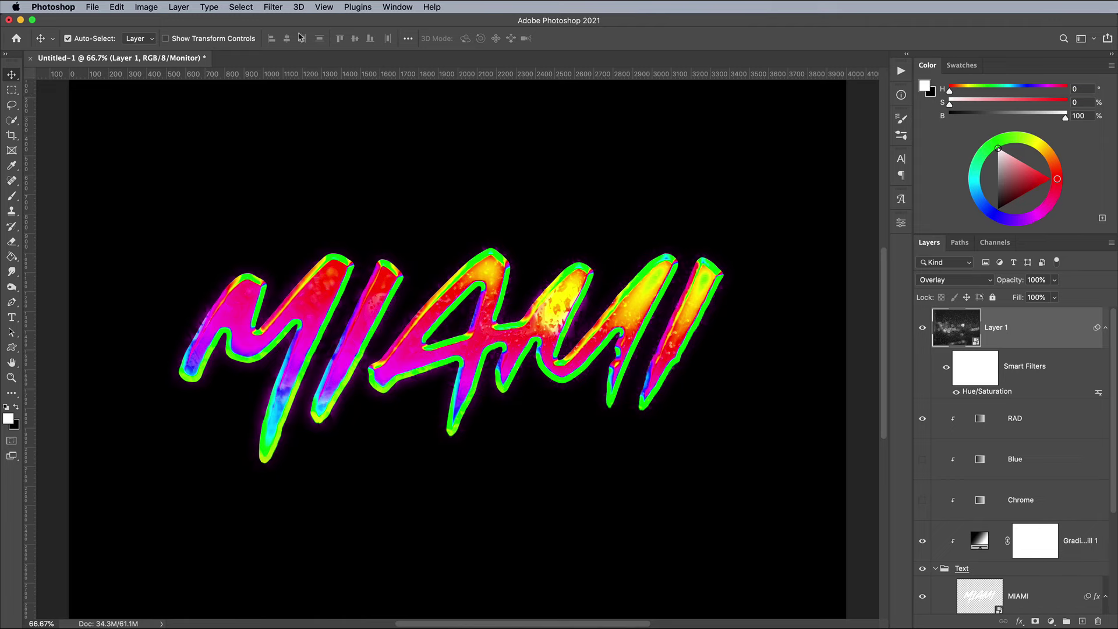
Sharpen the photo layer with Unsharp Mask at an amount of 329% and a radius of 3.7 pixels
left_click(274, 7)
mouse_move(315, 231)
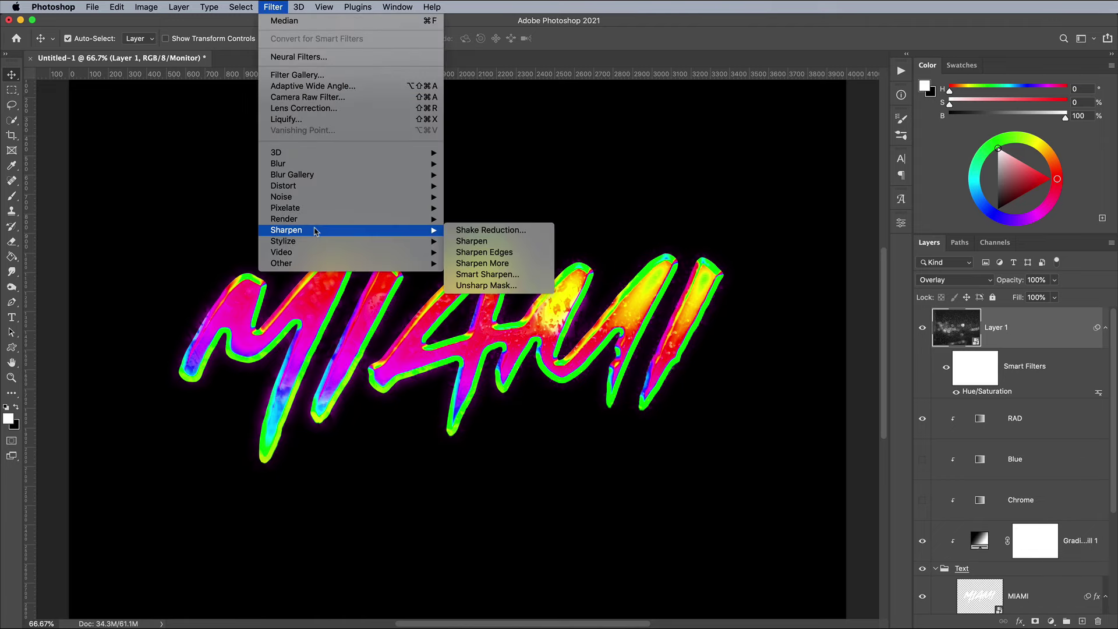
left_click(492, 285)
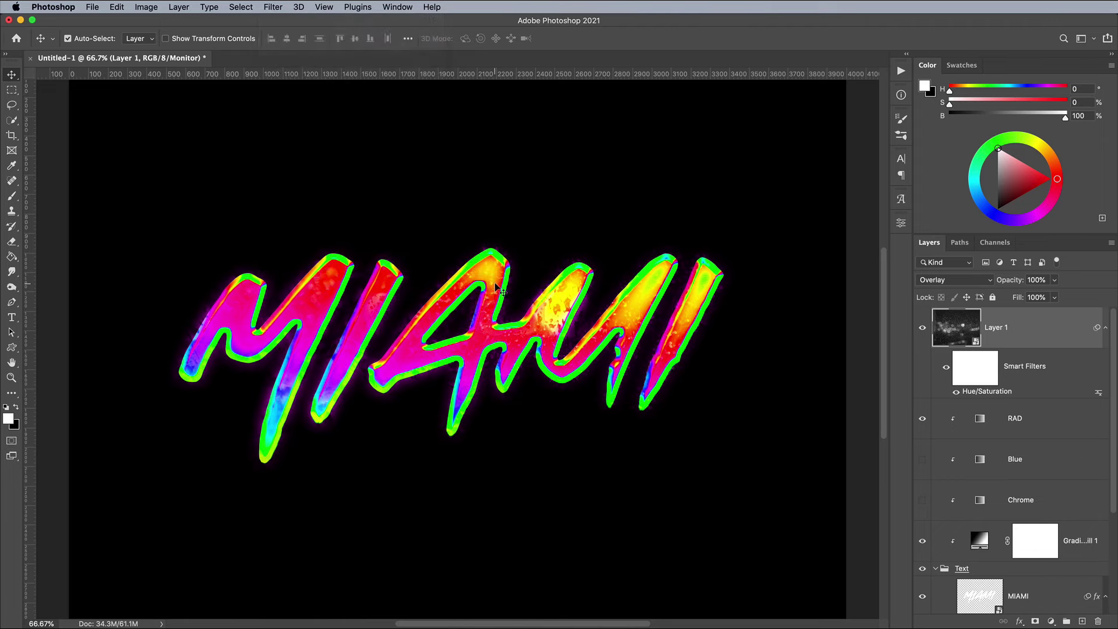
left_click_drag(845, 372, 909, 375)
left_click(790, 402)
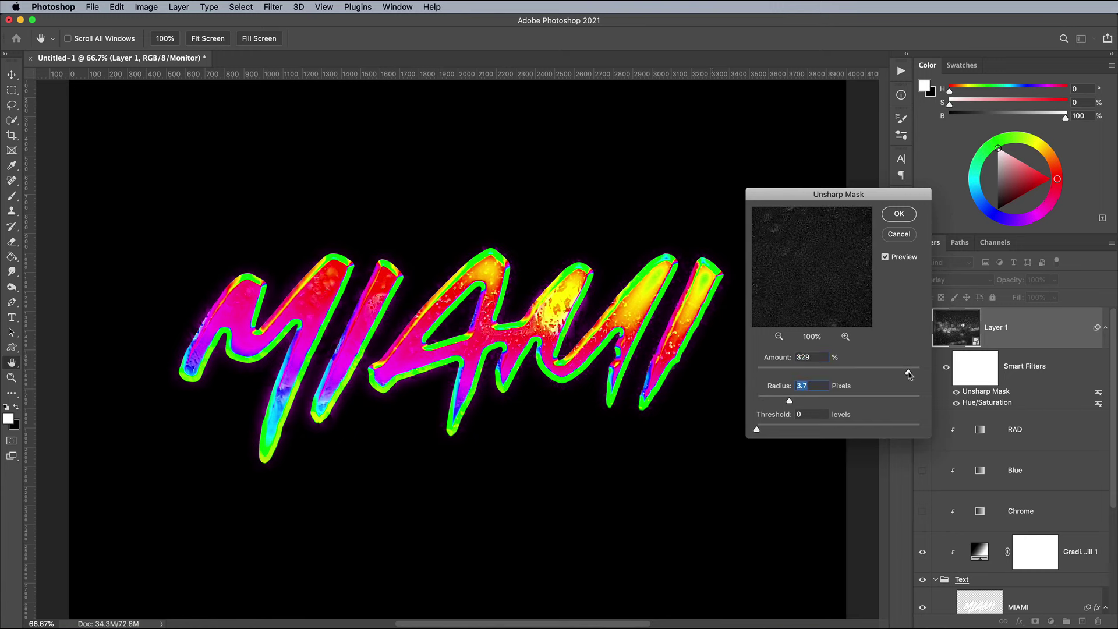
left_click(899, 215)
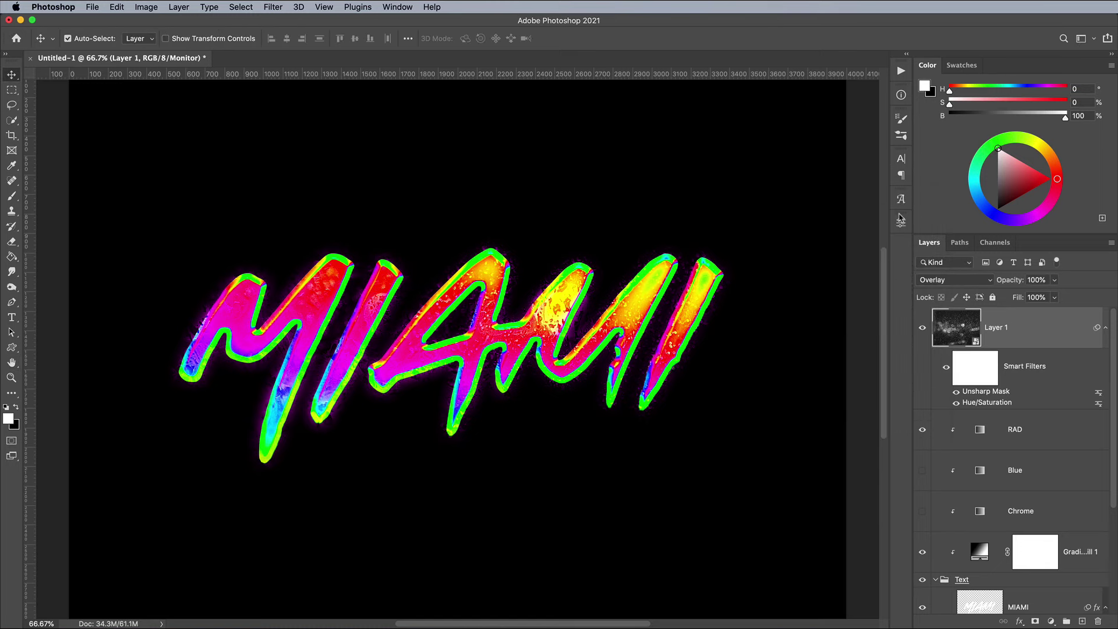
Reduce the photo layer's opacity to 25% and compare the lettering with the layer hidden and shown
left_click(1054, 280)
left_click_drag(1056, 294, 1014, 297)
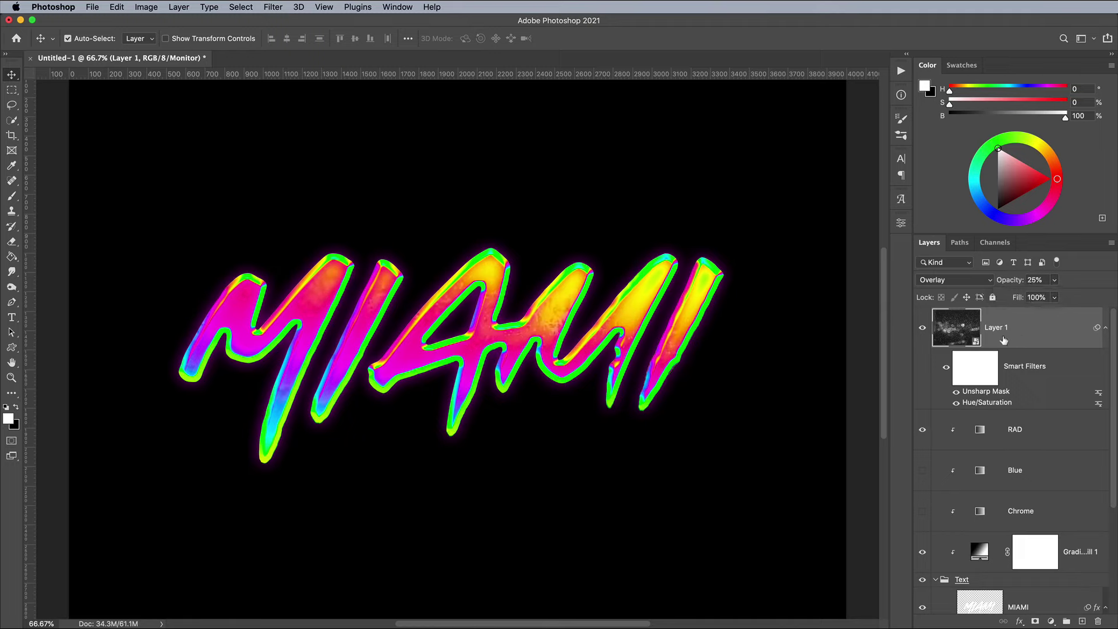
left_click(921, 329)
left_click(920, 329)
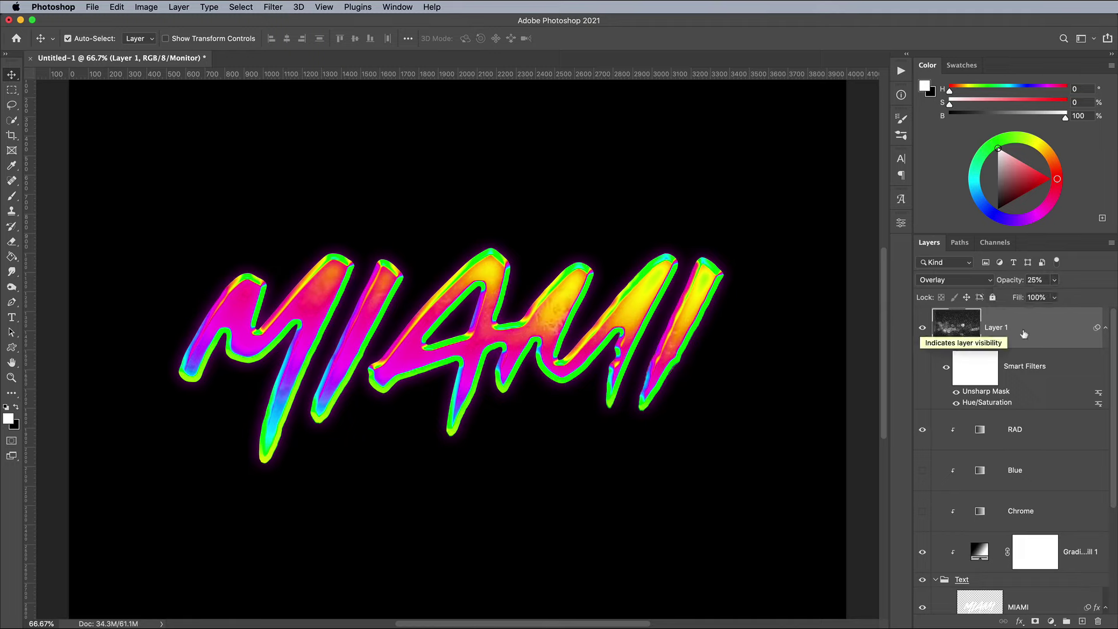
Rename the night photo layer as Texture
double_click(994, 327)
type("Texture")
key("Return")
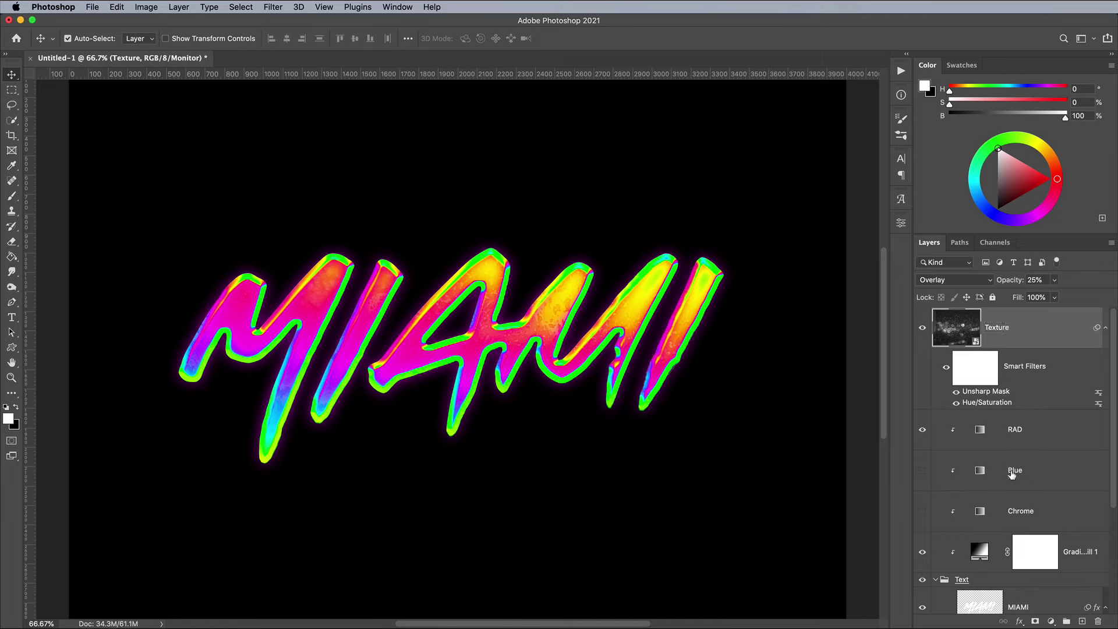
Add a Solid Color fill layer directly above the Background in a very dark navy blue with hue 246
scroll(1012, 474, "down", 5)
left_click(992, 599)
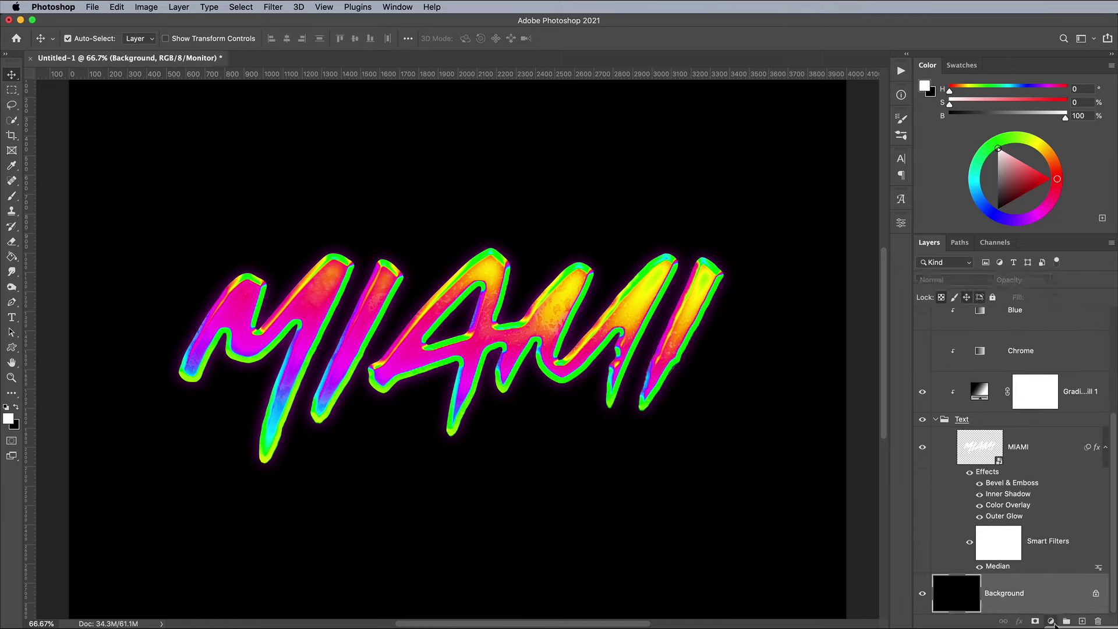
left_click(1051, 620)
left_click(1072, 350)
left_click(866, 398)
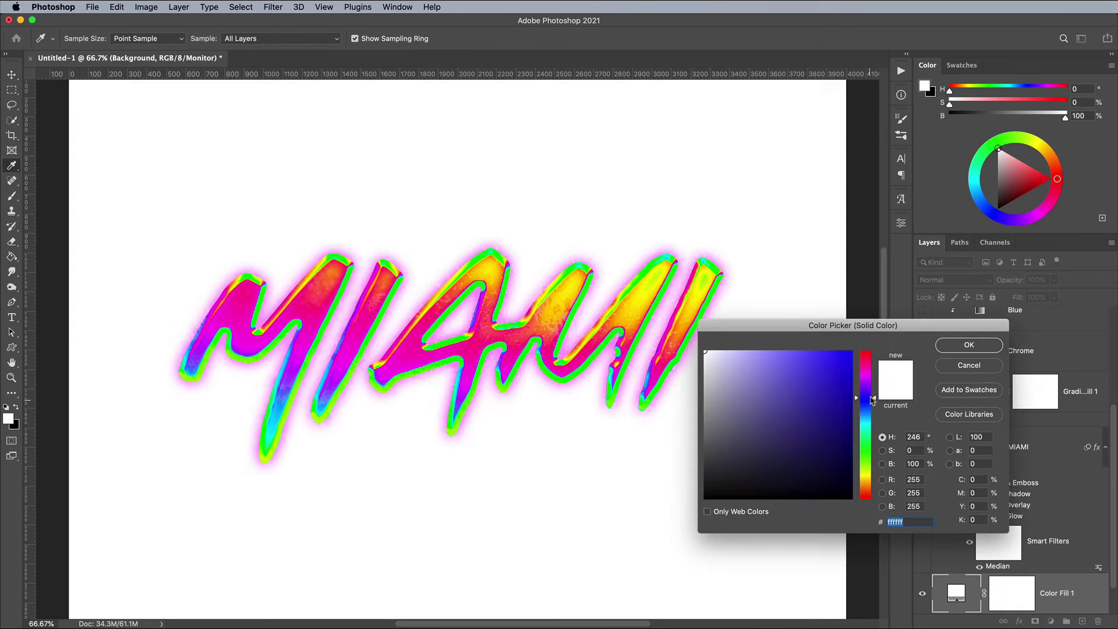
left_click(846, 491)
left_click(951, 347)
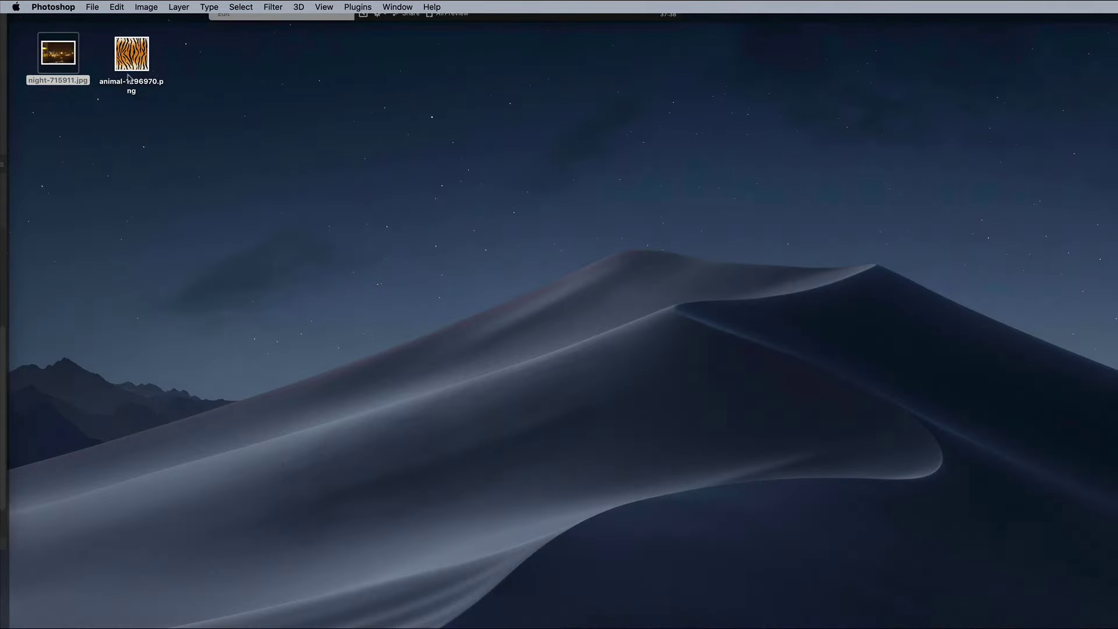
Open animal-1296970.png from the desktop with Adobe Photoshop 2021
right_click(135, 56)
mouse_move(155, 72)
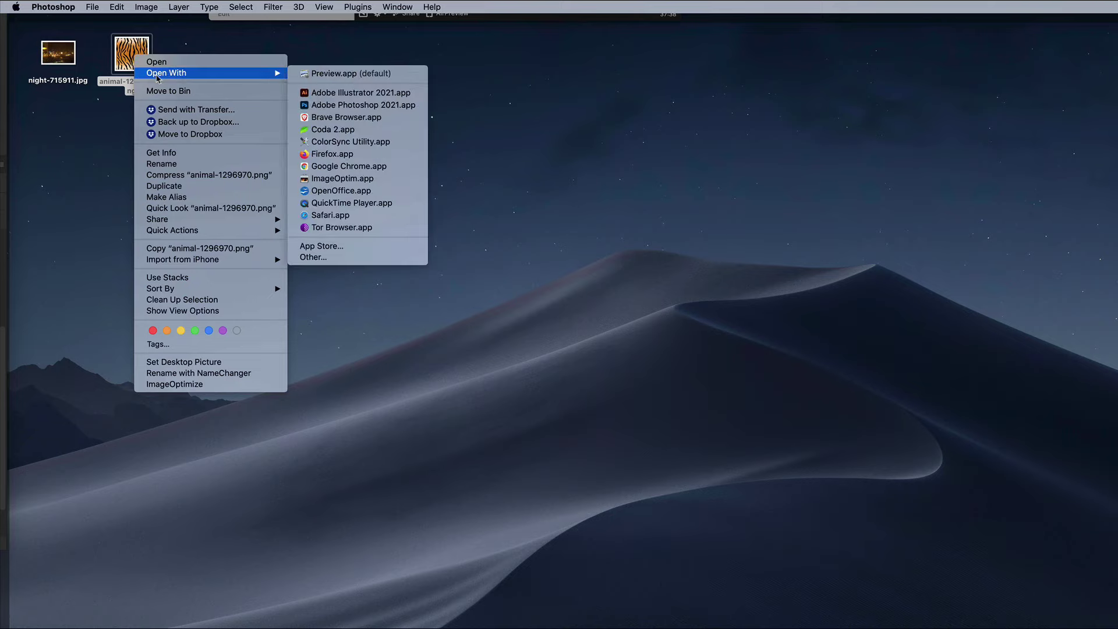
left_click(322, 105)
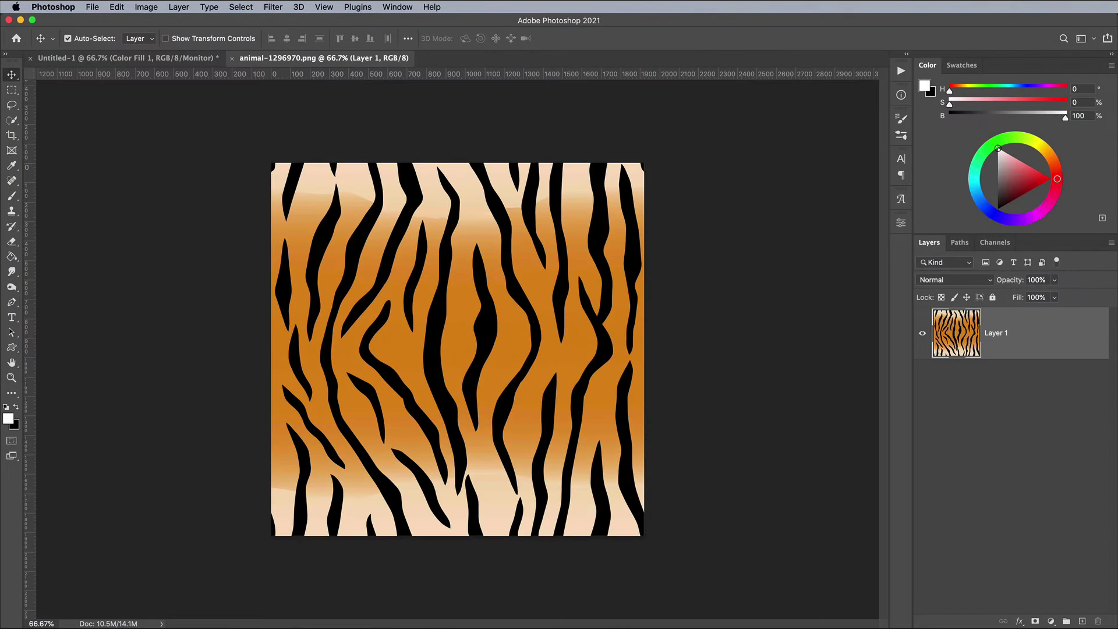
Copy the whole tiger pattern into the MIAMI artwork above the color fill and scale it to cover the canvas
key("super+a")
key("super+v")
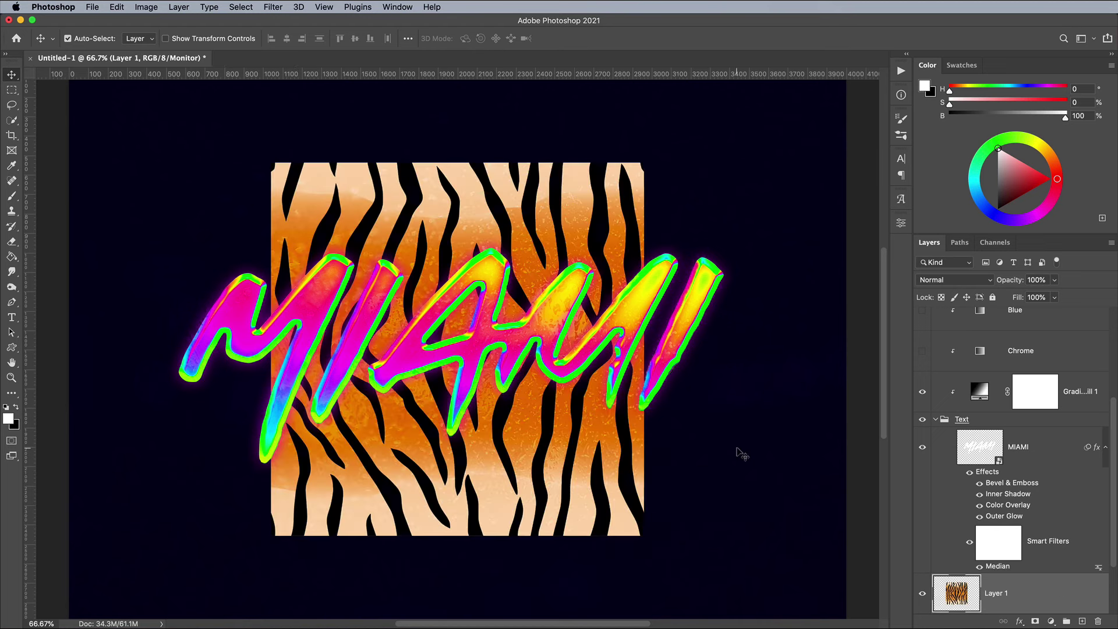
key("ctrl+minus")
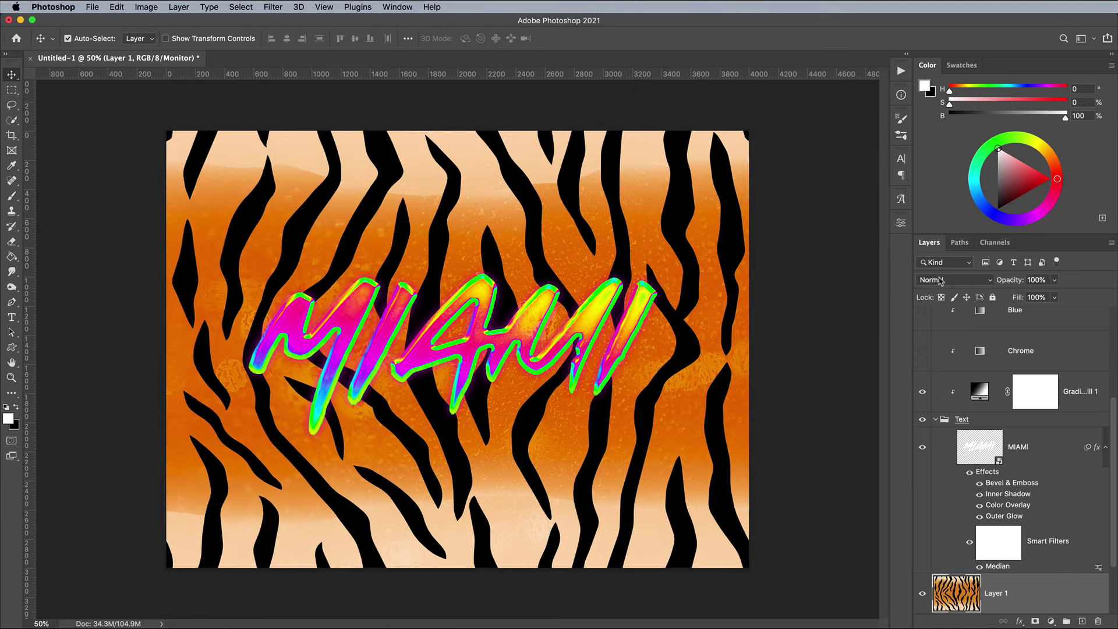
Blend the tiger pattern in Overlay with its colors inverted, and name the layer Tiger Stripes
left_click(940, 281)
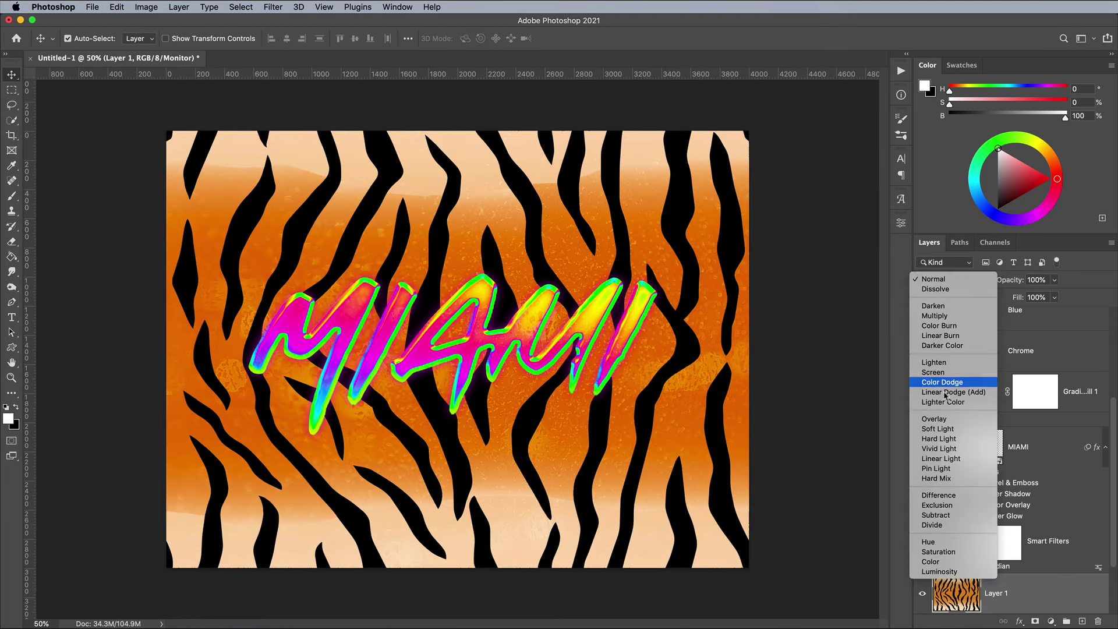
left_click(942, 420)
key("super+i")
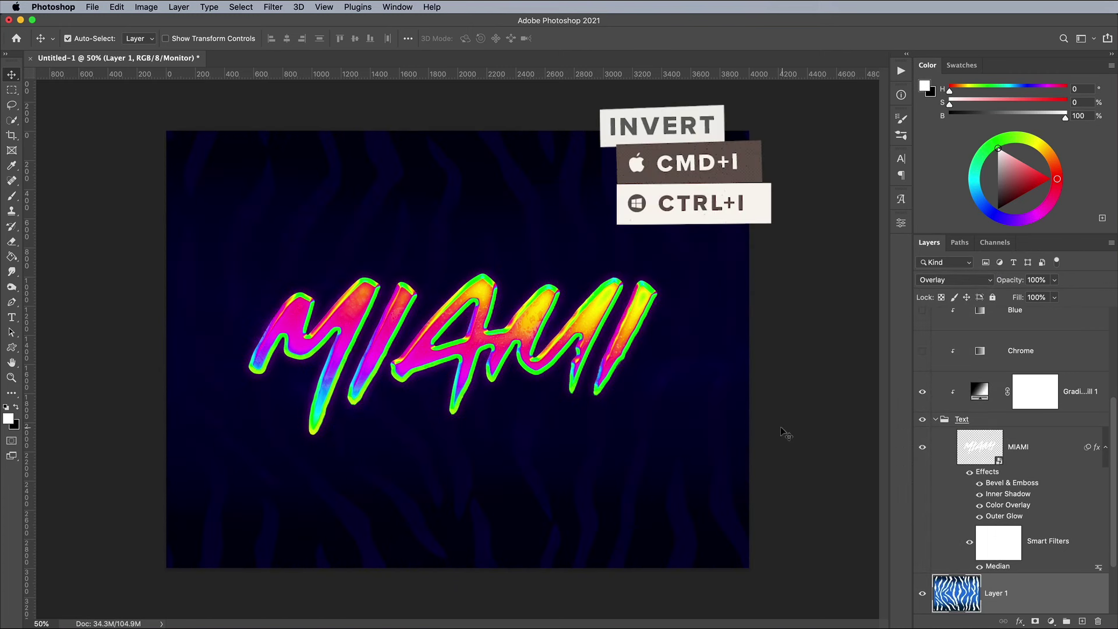
key("super+plus")
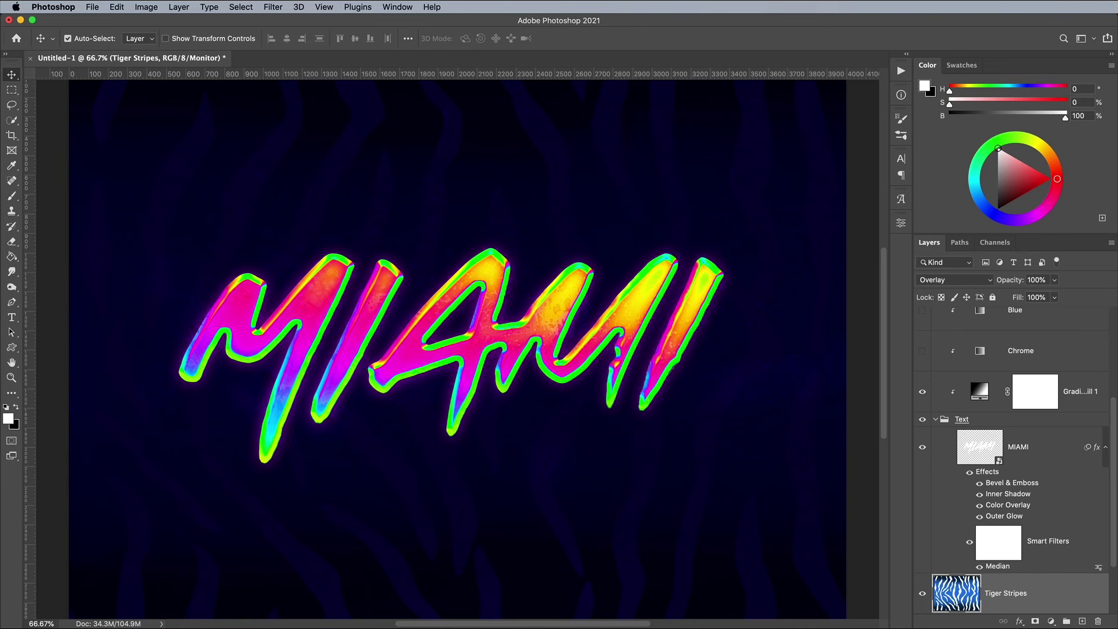
Compare the lettering with the RAD, Blue and Chrome gradient maps shown in turn, and turn RAD back on
scroll(981, 439, "up", 5)
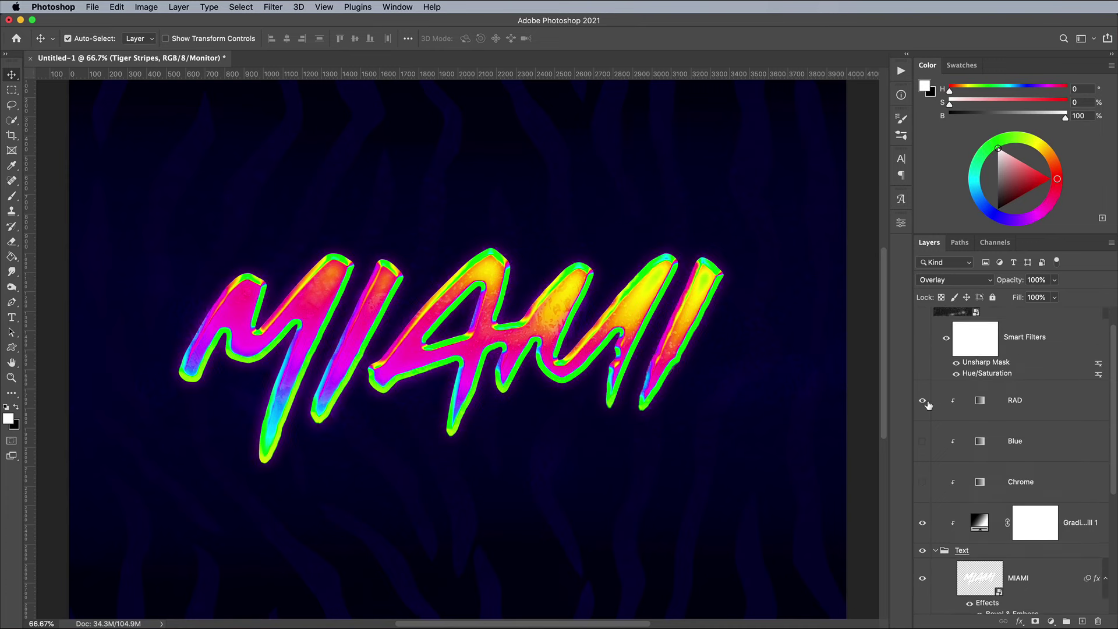
left_click(922, 401)
left_click(923, 437)
left_click(922, 438)
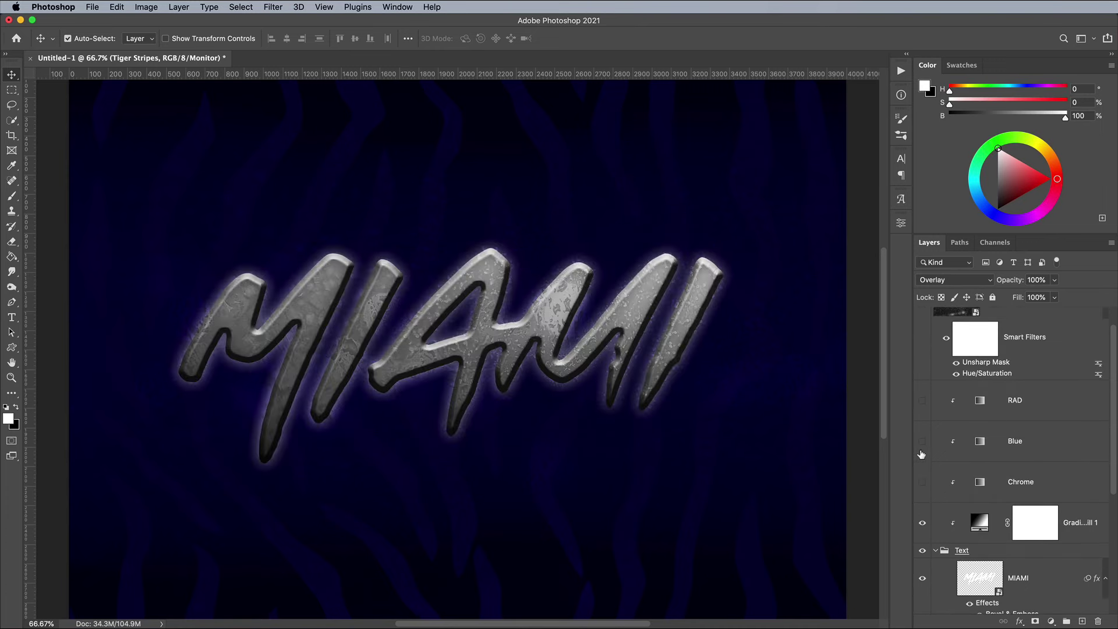
left_click(921, 492)
left_click(921, 489)
left_click(922, 442)
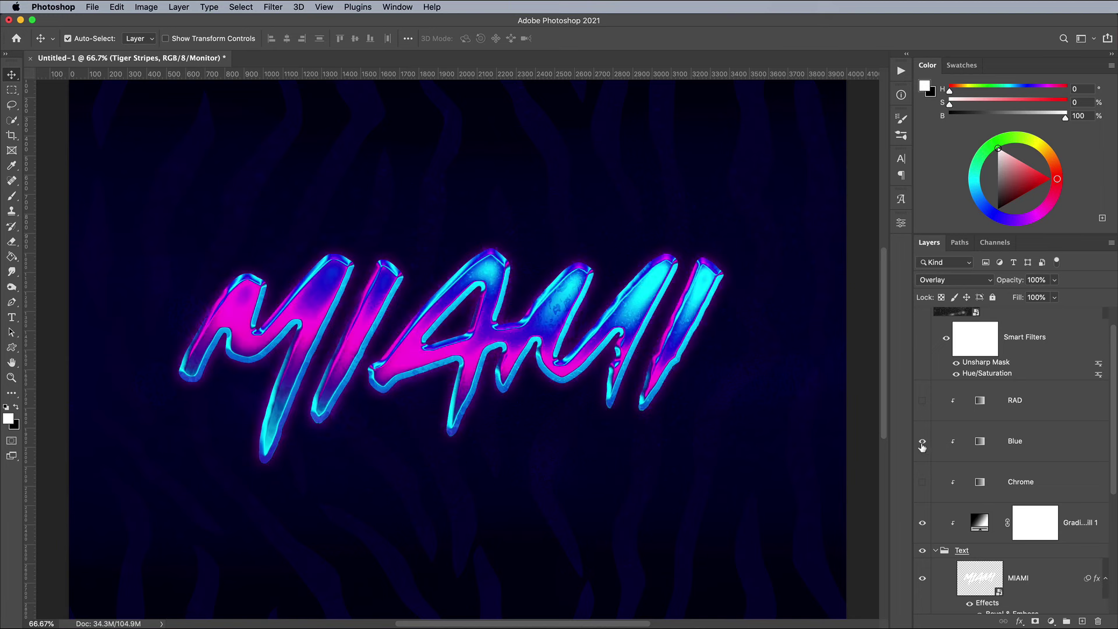
left_click(922, 444)
left_click(922, 401)
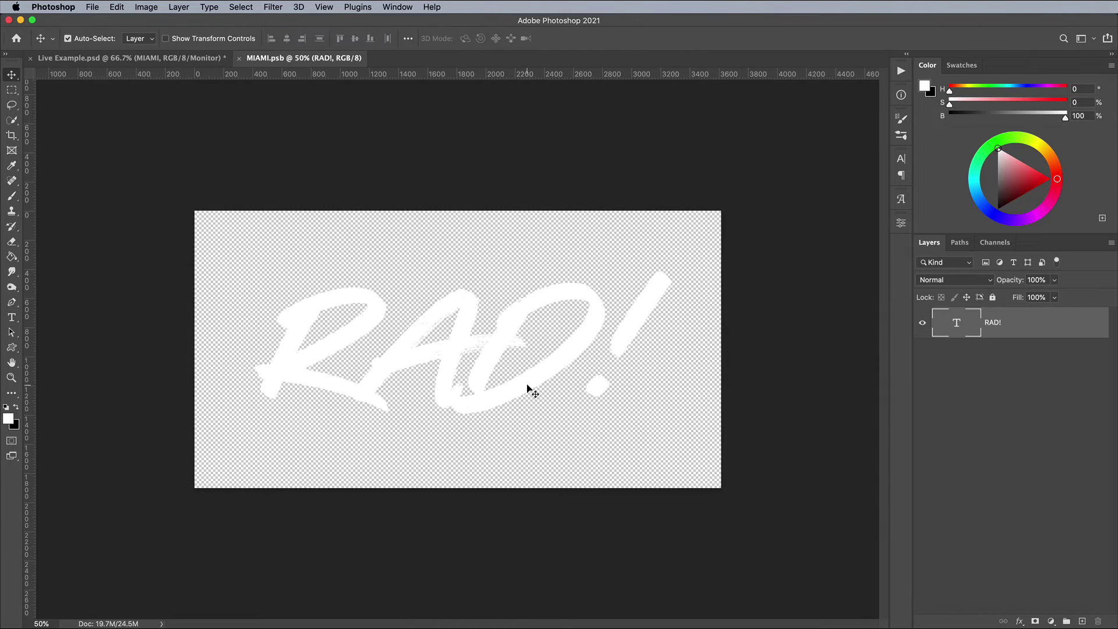
Save and close the MIAMI.psb smart object containing the text RAD! to update Live Example.psd
key("super+w")
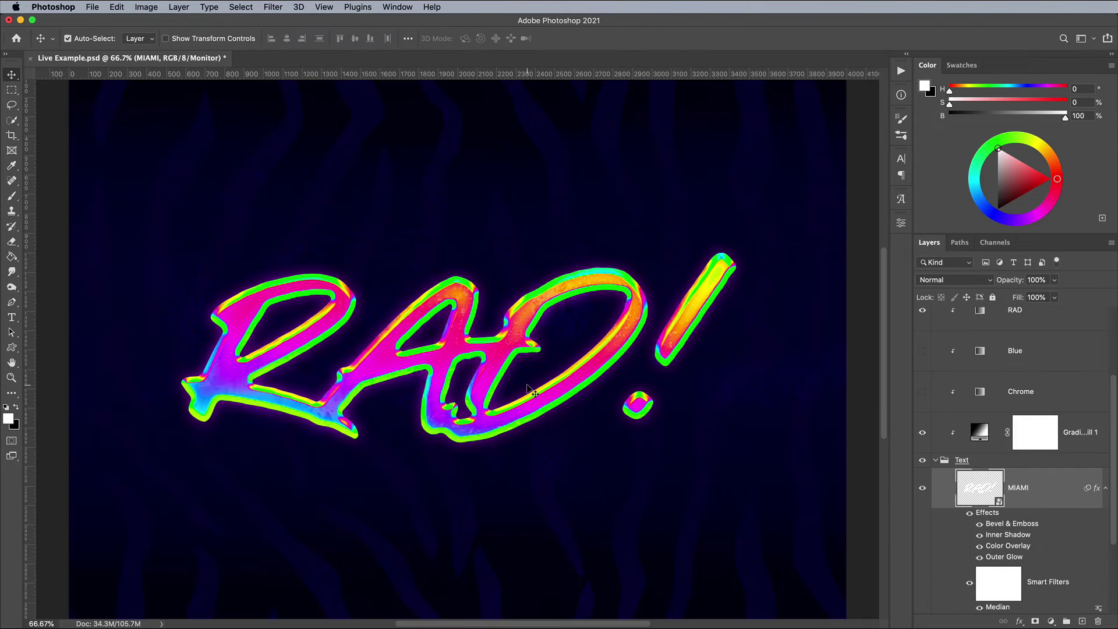